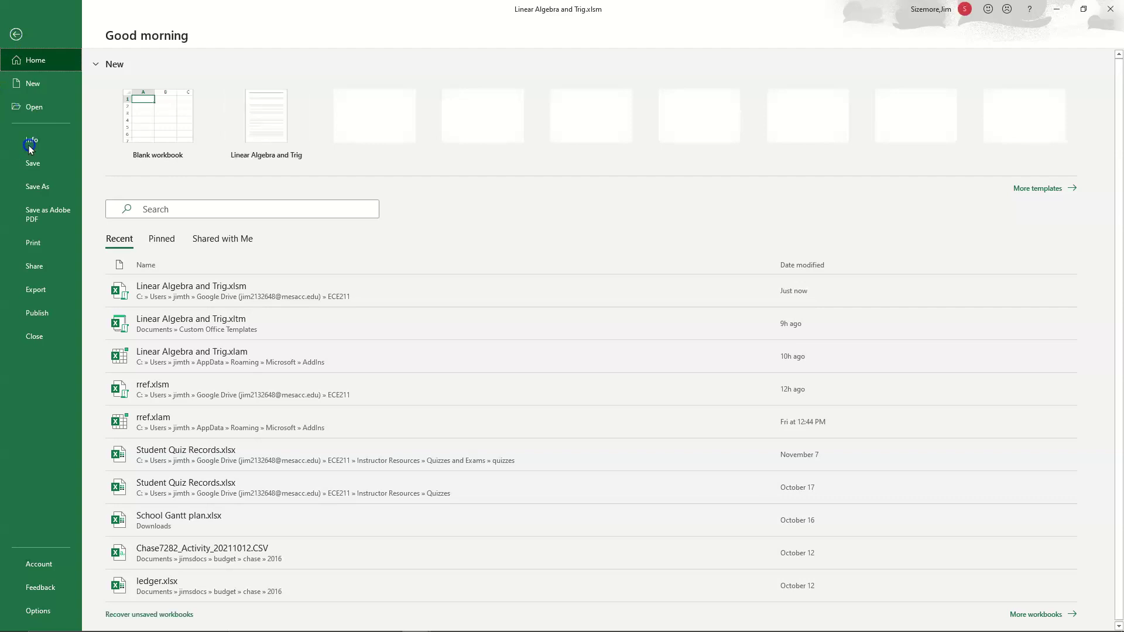
# Save a copy of the workbook as an Excel Add-in (*.xlam) in the AddIns folder, replacing the existing Linear Algebra and Trig.xlam
pyautogui.click(41, 186)
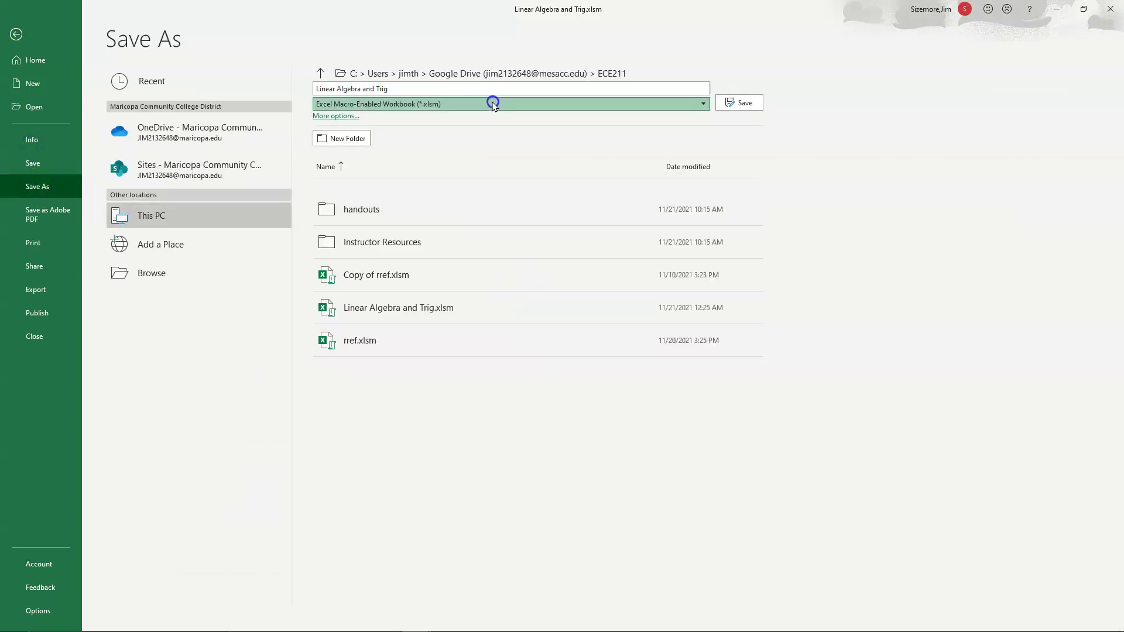
pyautogui.click(492, 104)
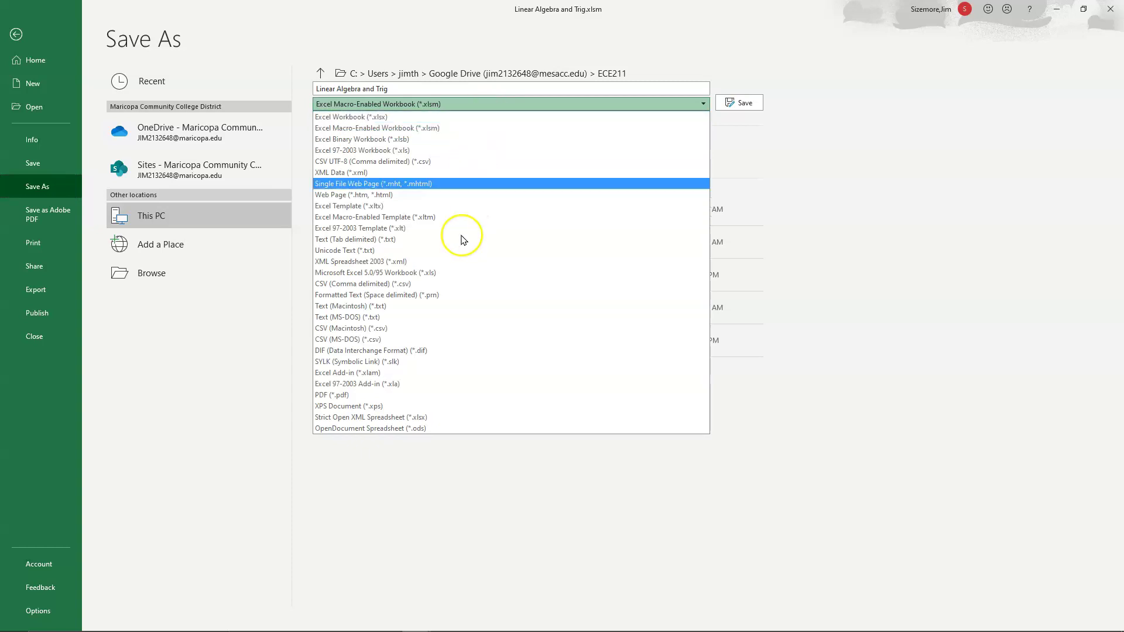
pyautogui.click(414, 385)
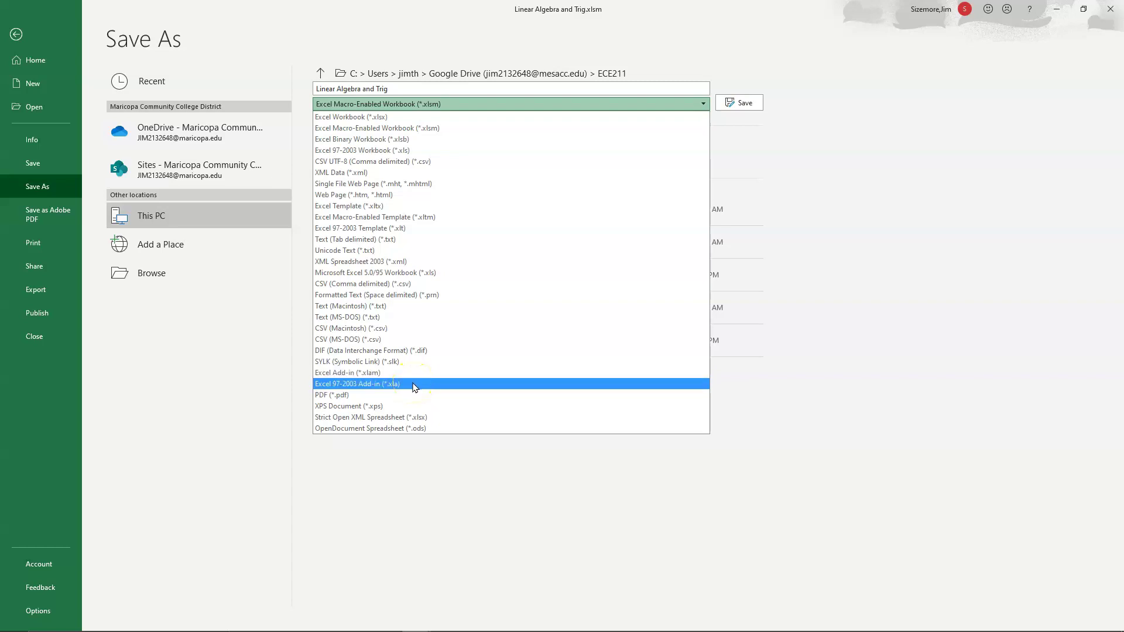
pyautogui.click(378, 376)
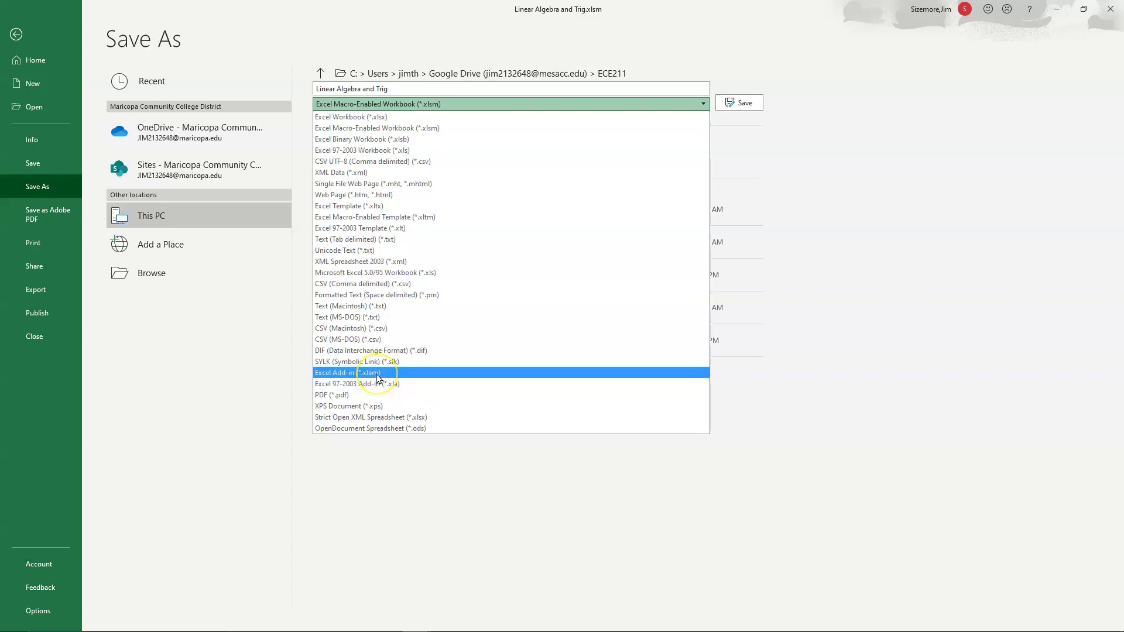
pyautogui.click(378, 376)
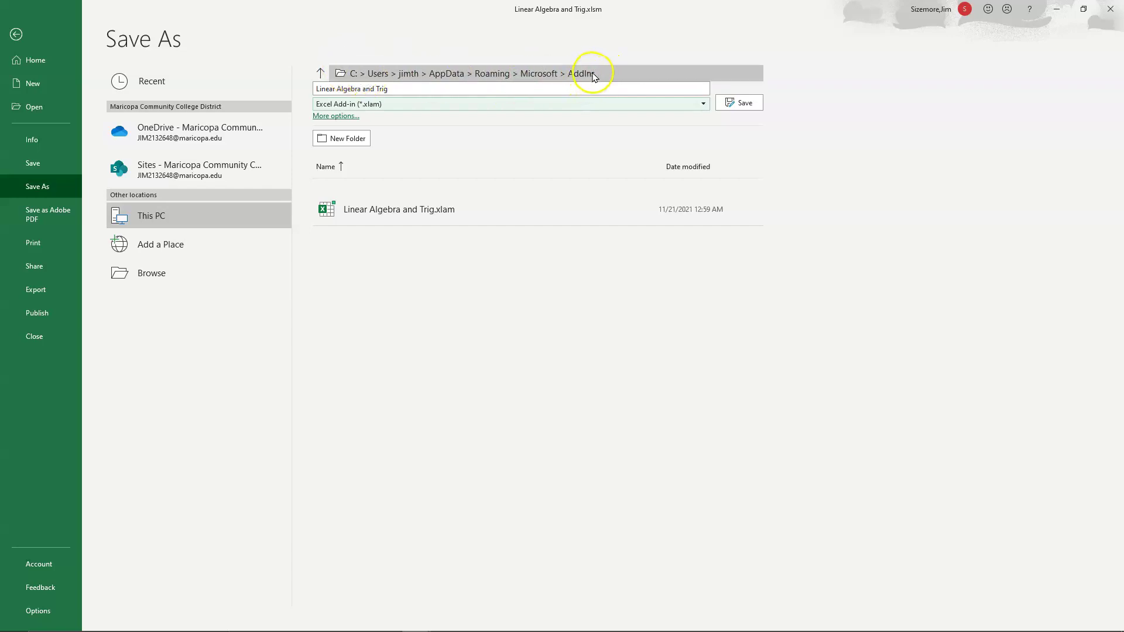
pyautogui.click(404, 79)
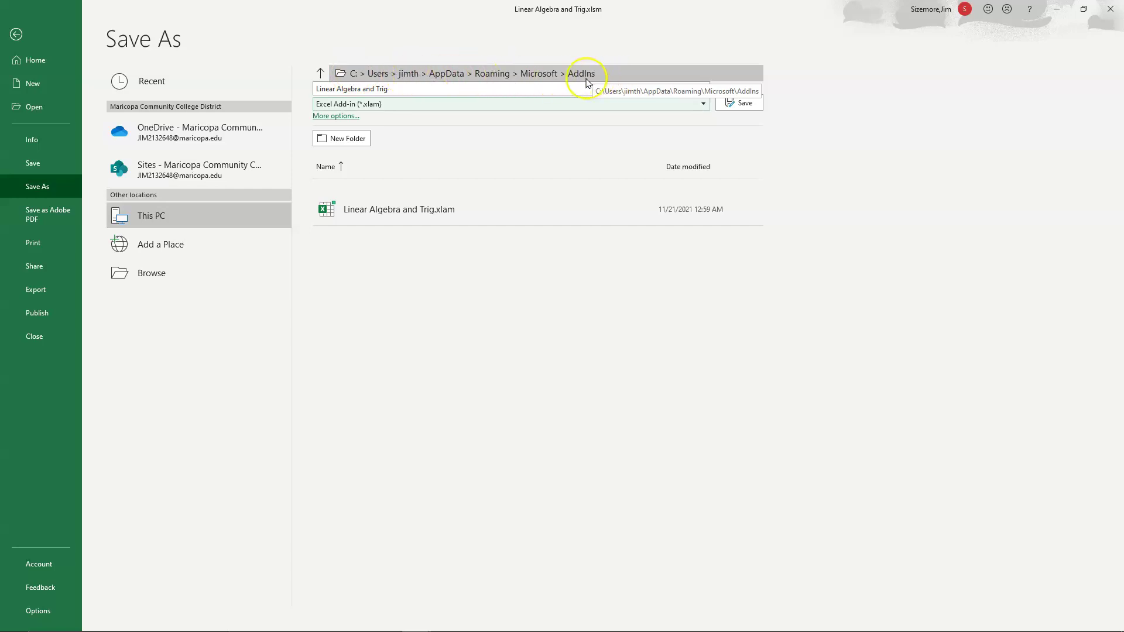
pyautogui.click(743, 103)
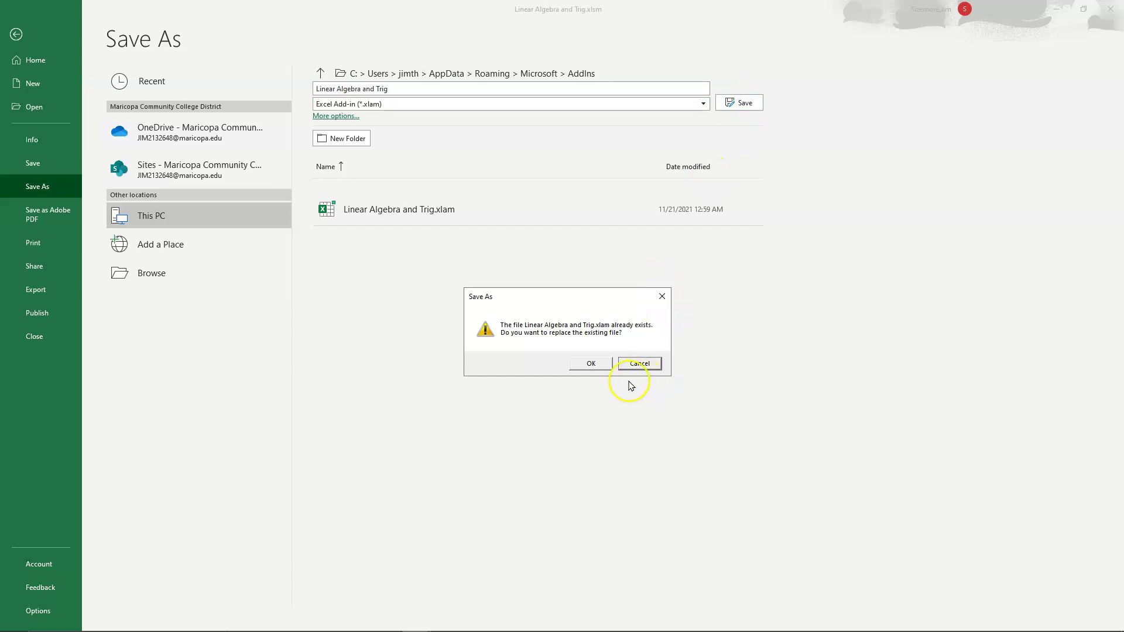
pyautogui.click(592, 364)
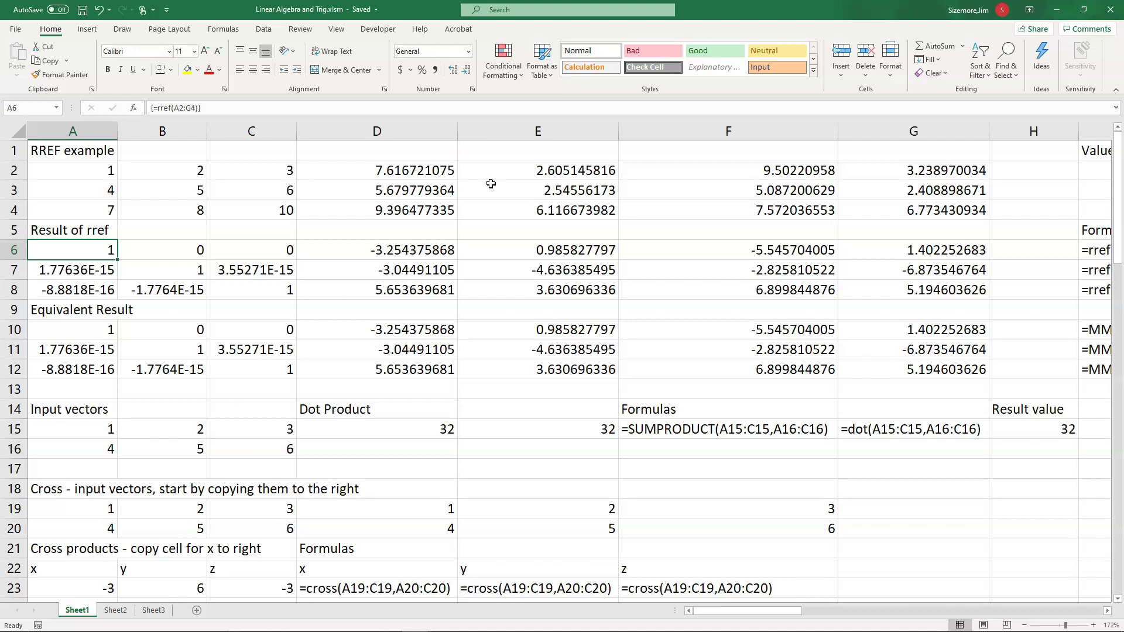
# Close the Linear Algebra and Trig.xlsm workbook without saving its changes
pyautogui.hotkey('ctrl', 'w')
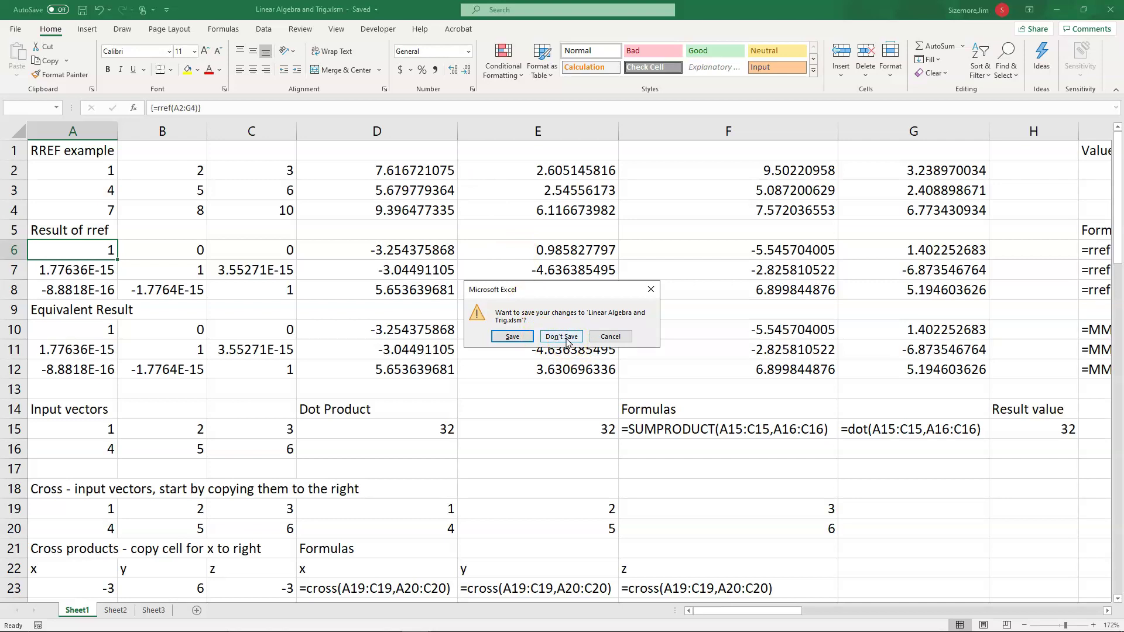
pyautogui.click(563, 337)
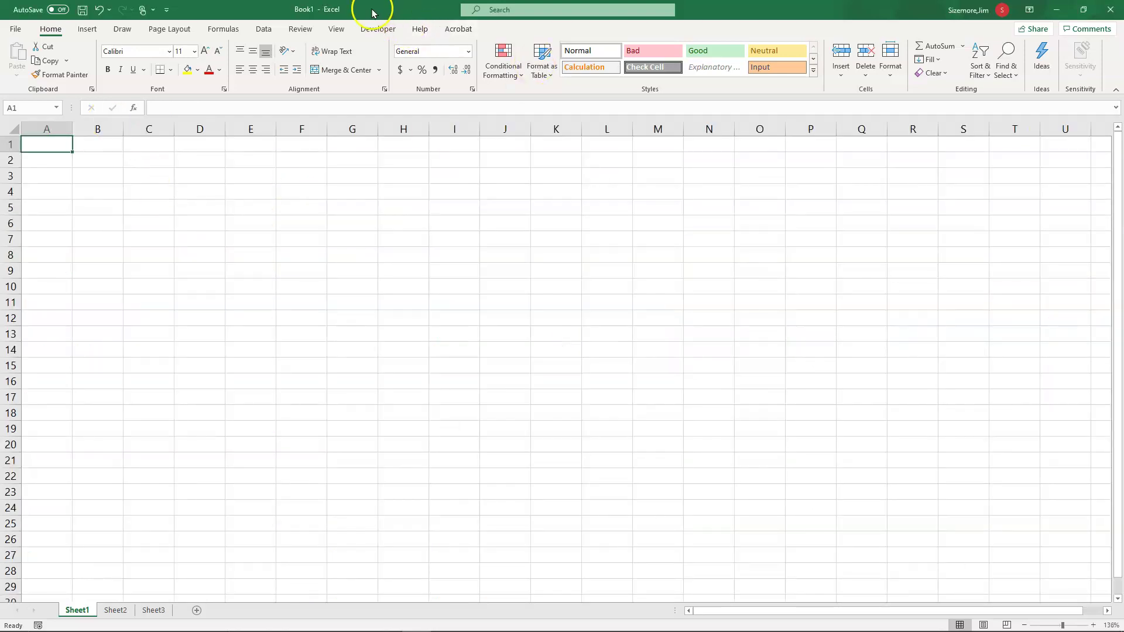
# Enable the Linear Algebra And Trig add-in in the Excel add-ins manager
pyautogui.click(20, 31)
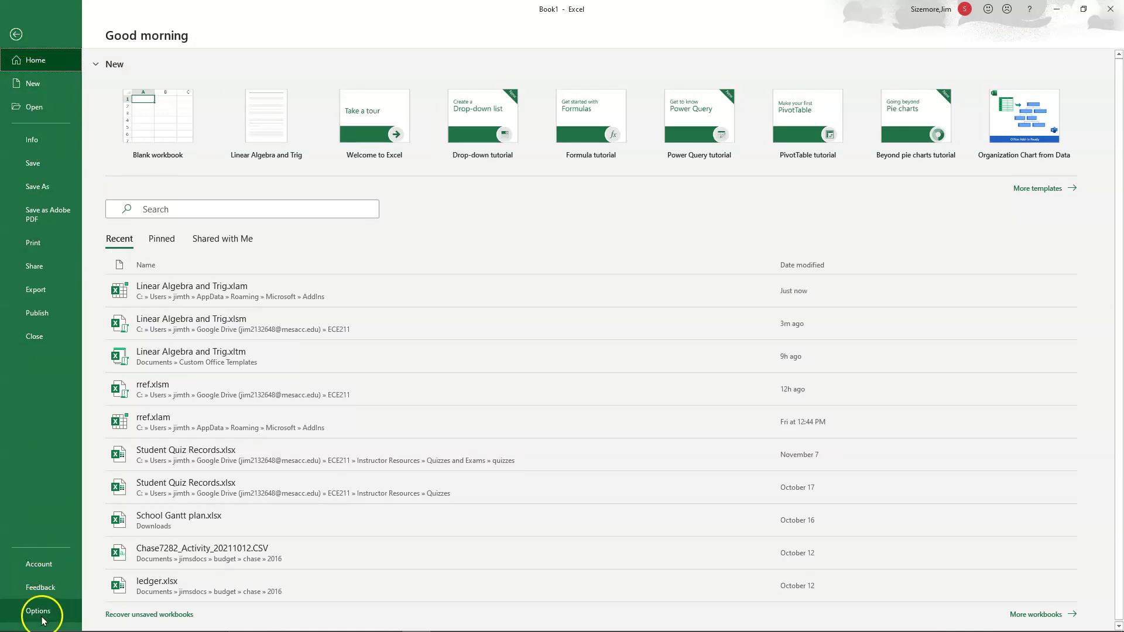
pyautogui.click(16, 34)
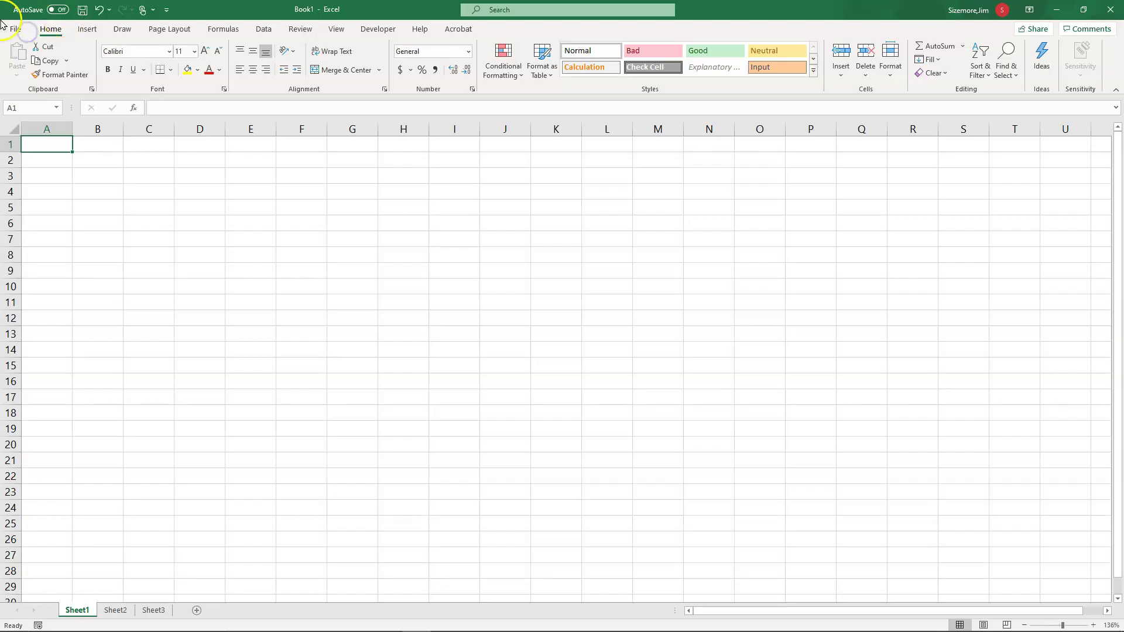
pyautogui.click(14, 29)
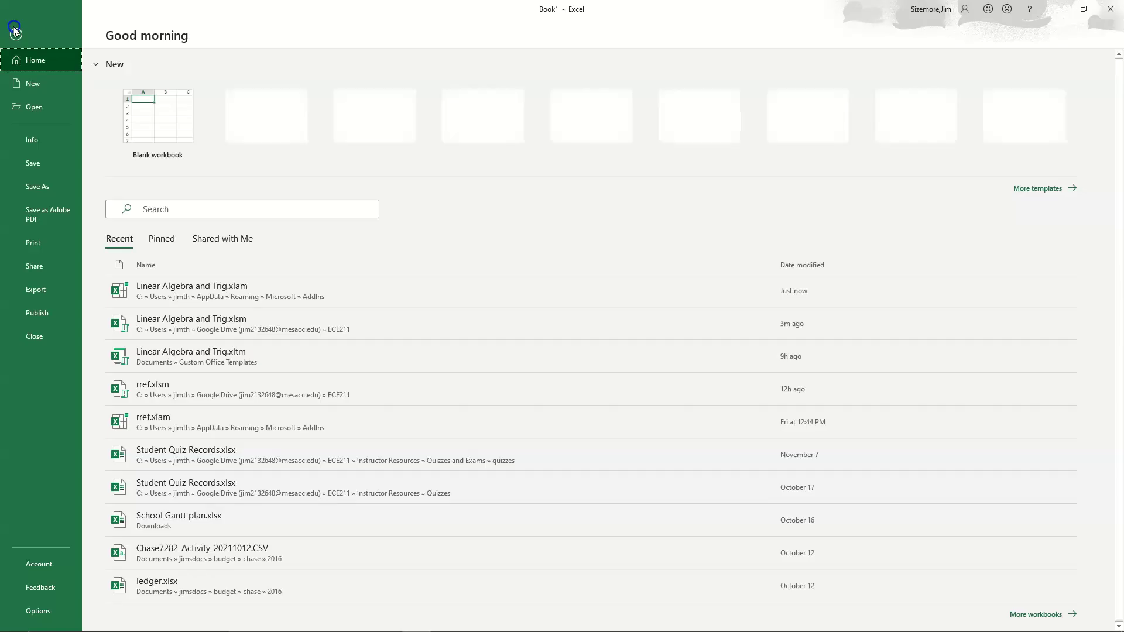
pyautogui.click(38, 611)
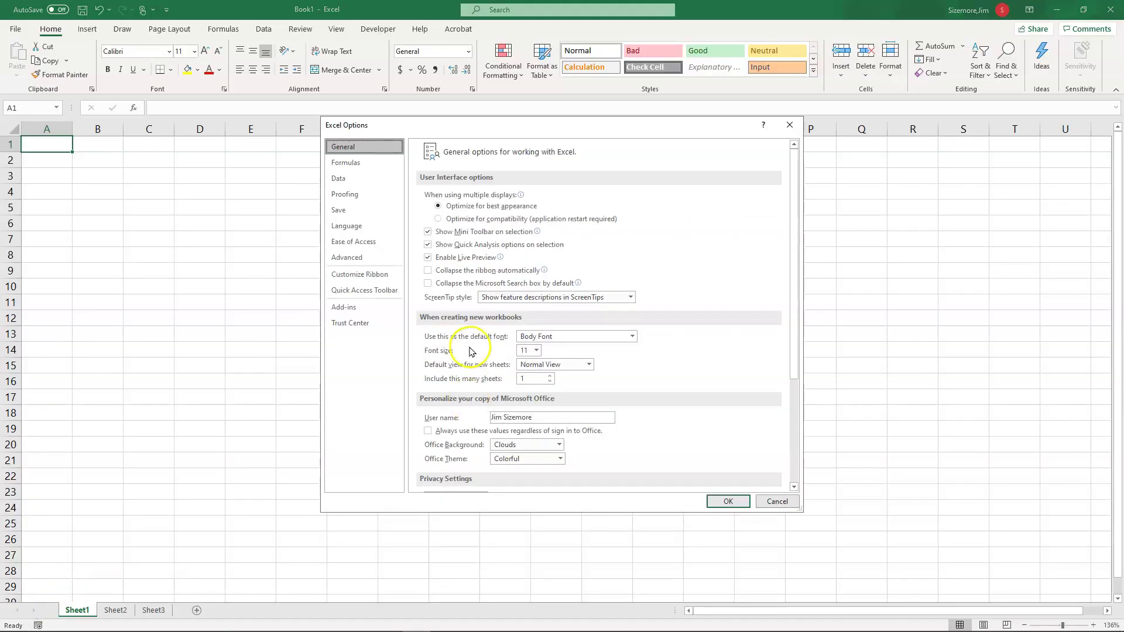
pyautogui.click(367, 316)
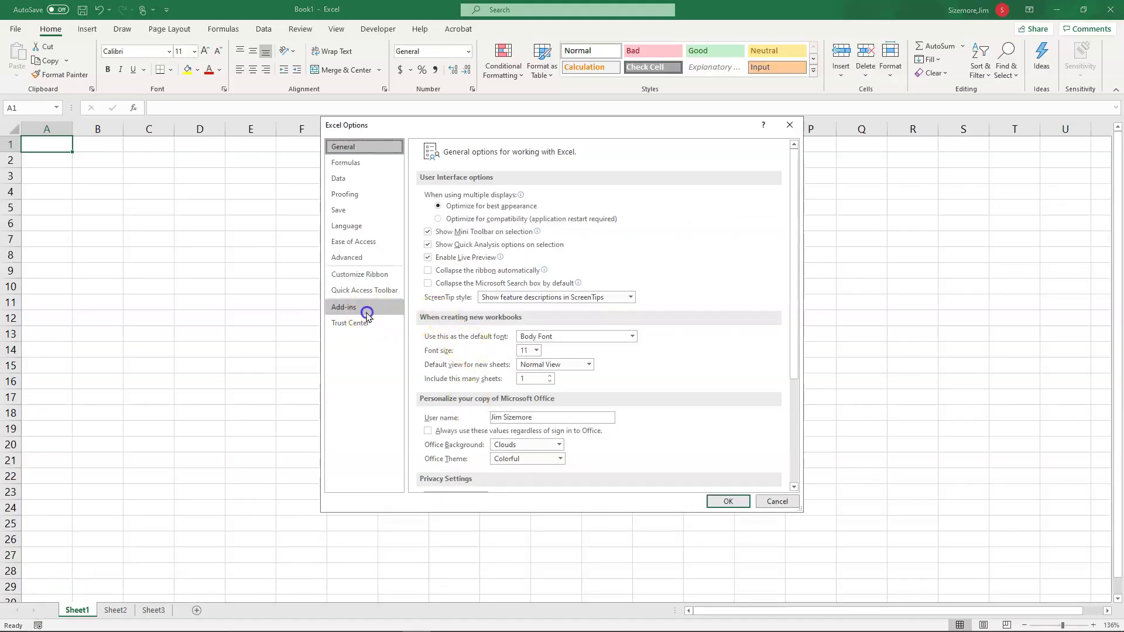
pyautogui.click(564, 478)
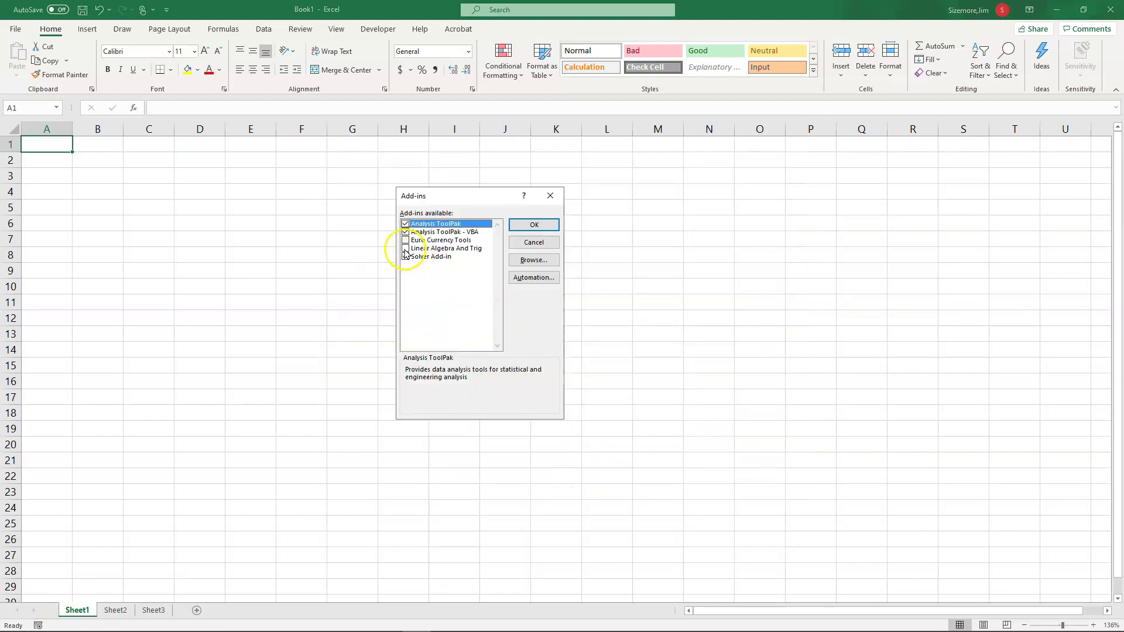
pyautogui.click(405, 249)
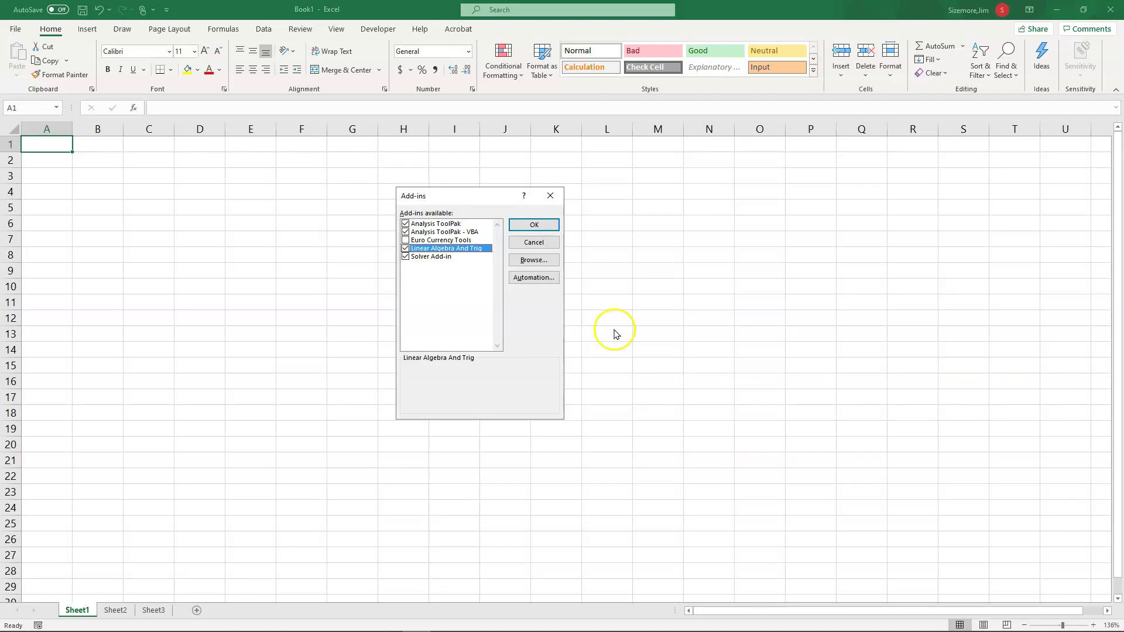
pyautogui.click(537, 227)
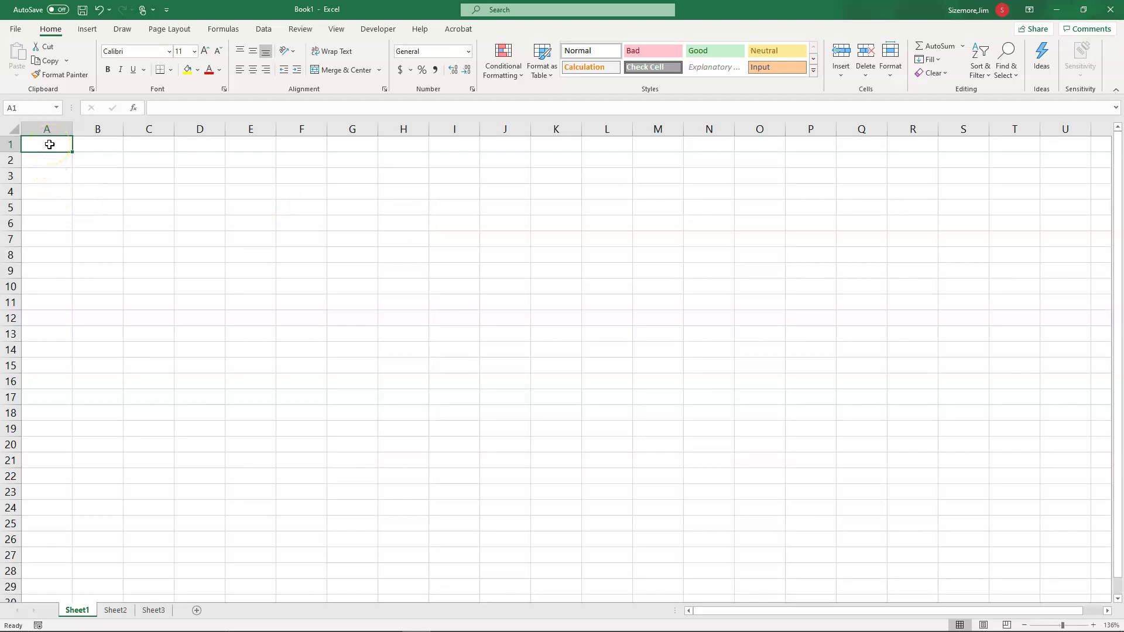
# Fill A1:C3 row by row with the numbers 1 to 9 and enter the formula =munit(3) in D1
pyautogui.press('Tab')
pyautogui.press('Tab')
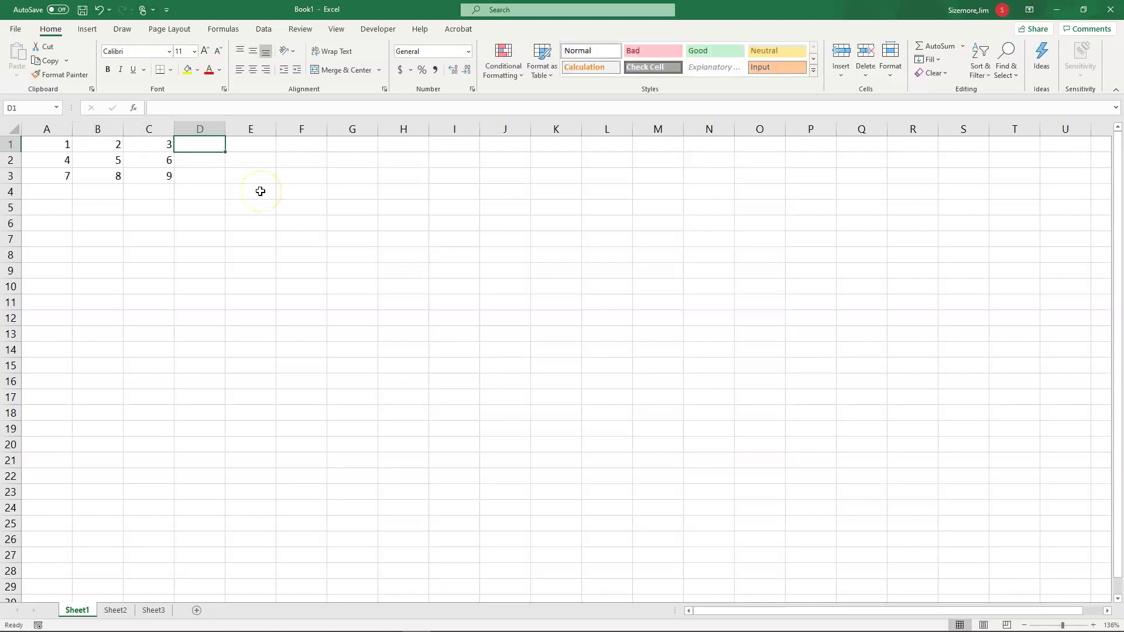
pyautogui.write('unit')
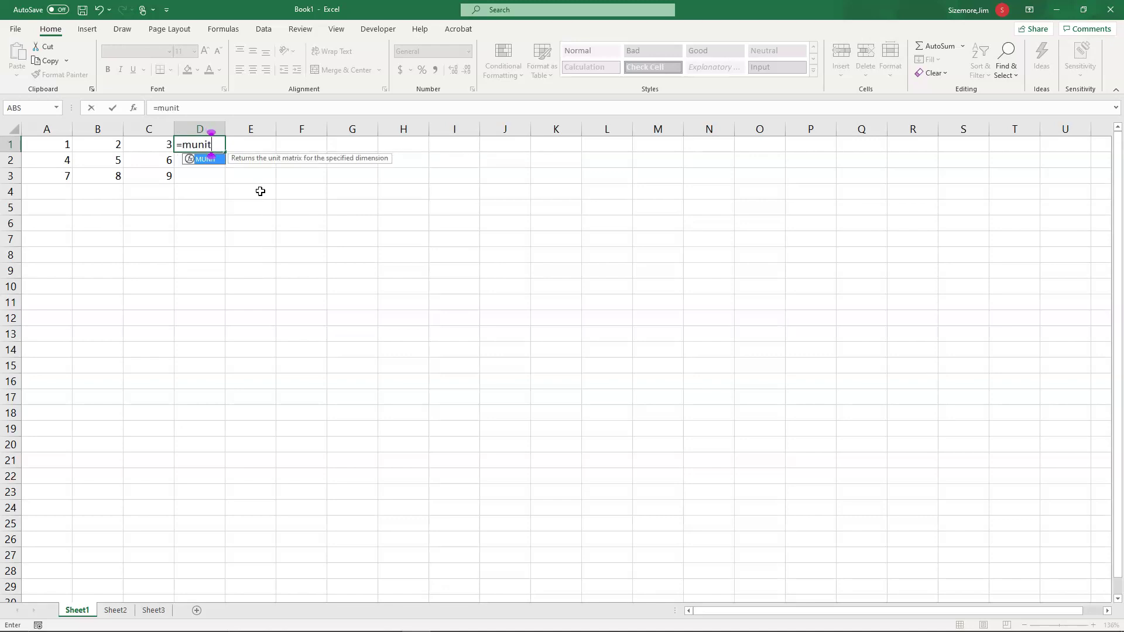
pyautogui.write('(')
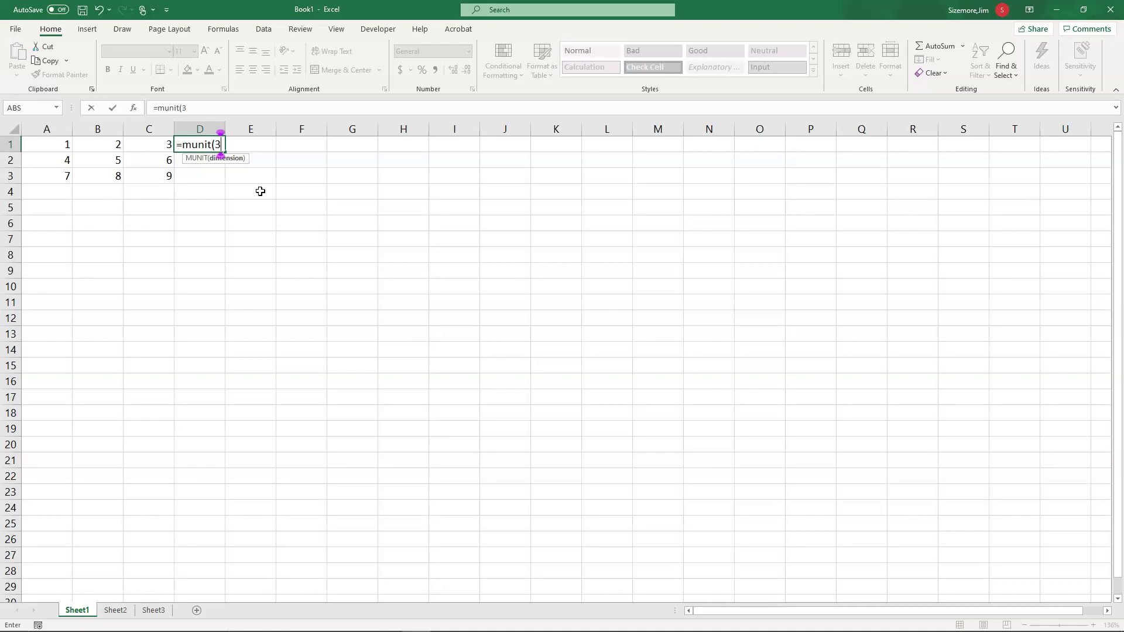
pyautogui.write('3)')
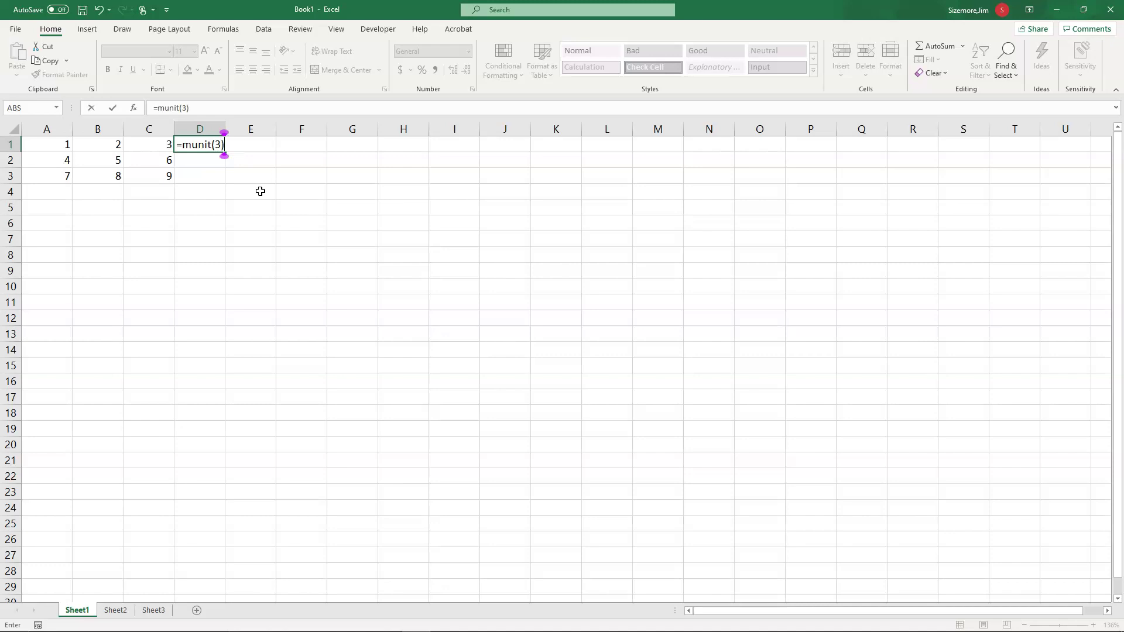
pyautogui.press('Return')
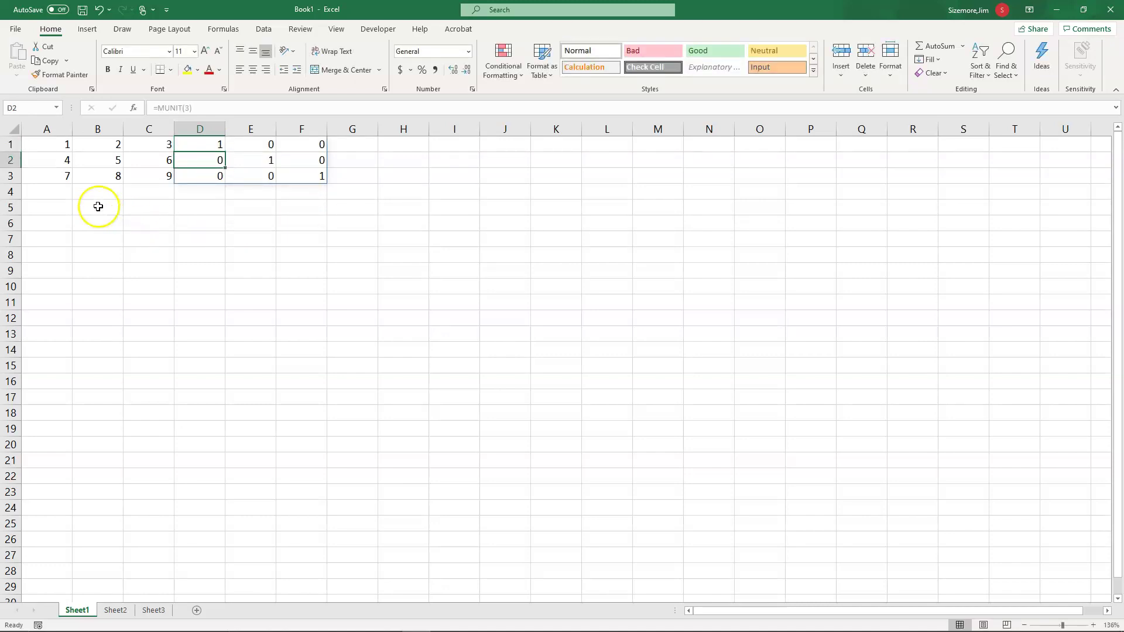
pyautogui.moveTo(54, 143); pyautogui.dragTo(167, 176)
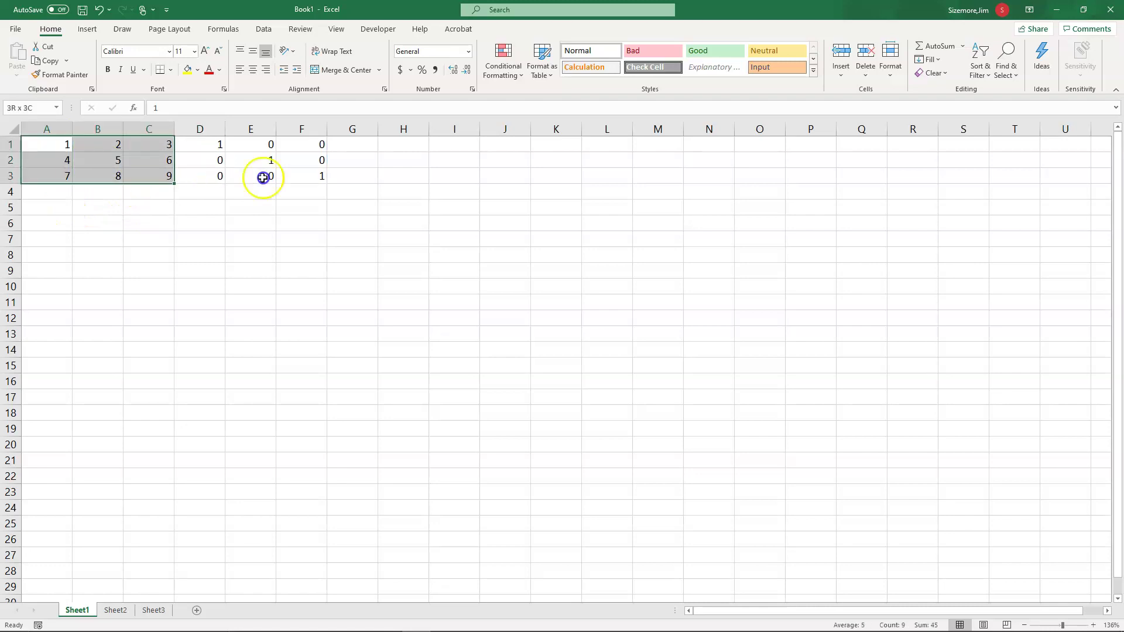
pyautogui.moveTo(263, 178); pyautogui.dragTo(304, 175)
pyautogui.moveTo(46, 147); pyautogui.dragTo(156, 174)
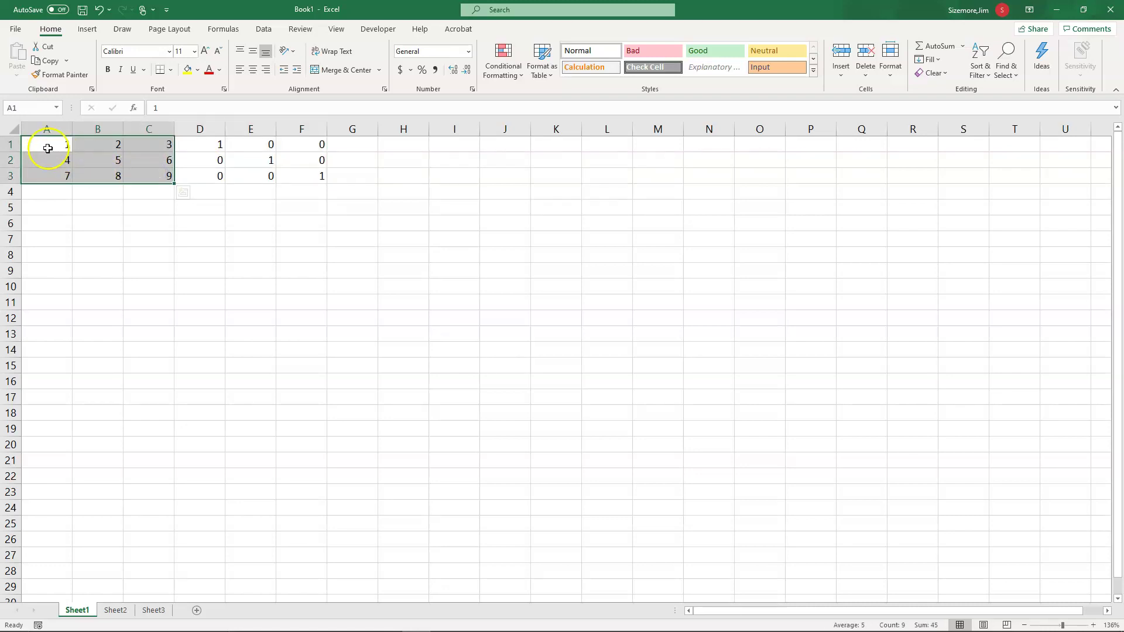
pyautogui.moveTo(206, 144); pyautogui.dragTo(307, 170)
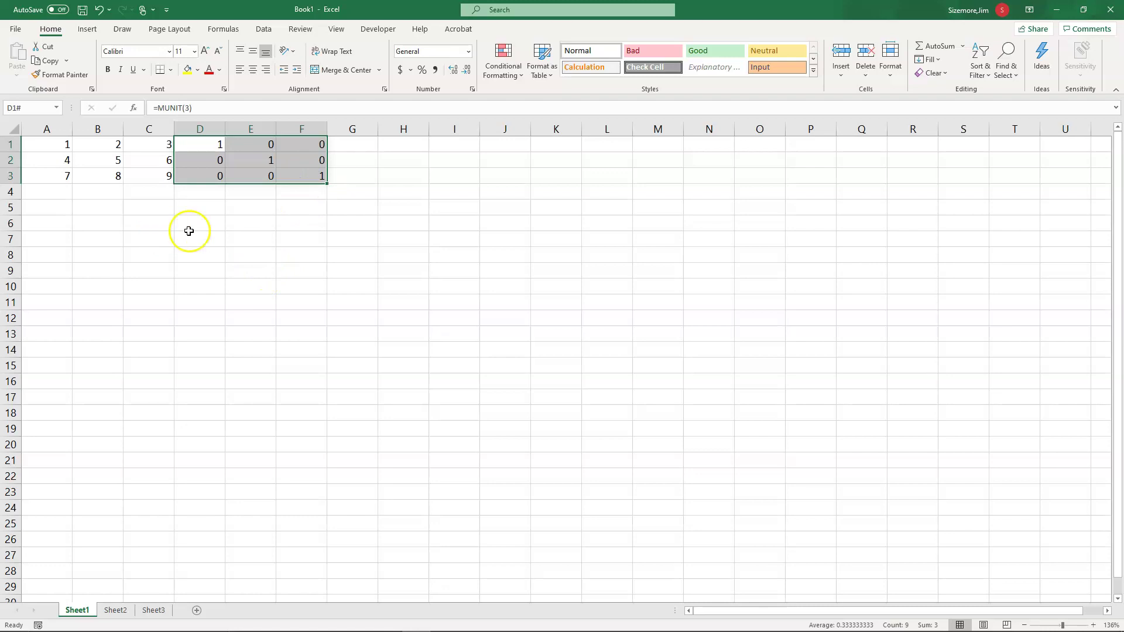
pyautogui.click(40, 208)
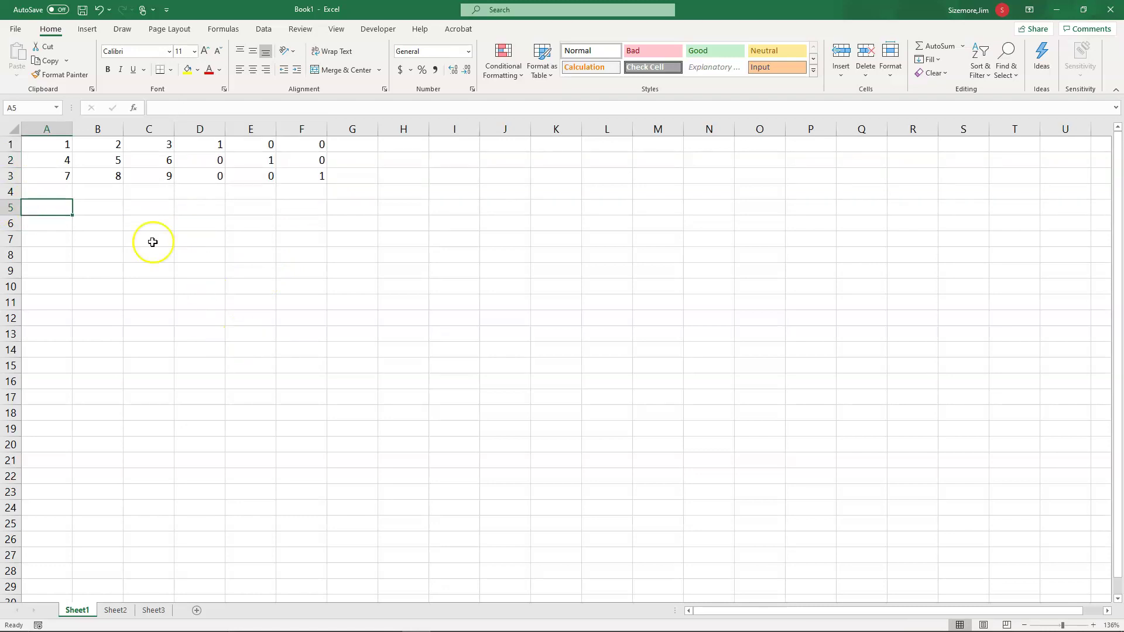
pyautogui.click(55, 144)
pyautogui.moveTo(59, 163); pyautogui.dragTo(213, 172)
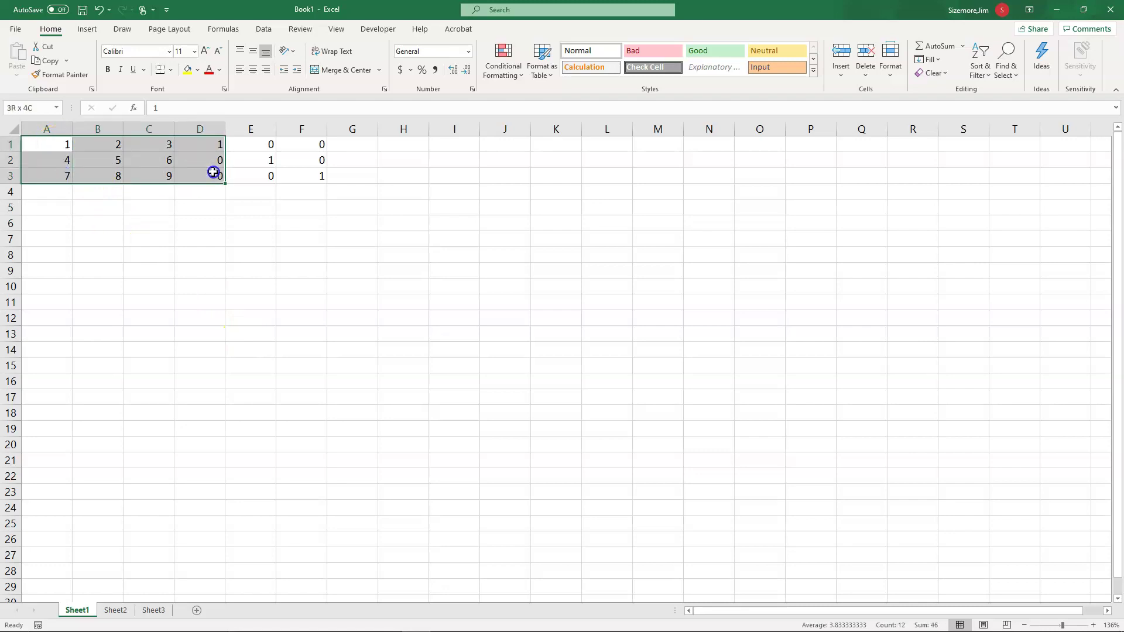
pyautogui.hotkey('ctrl', 'z')
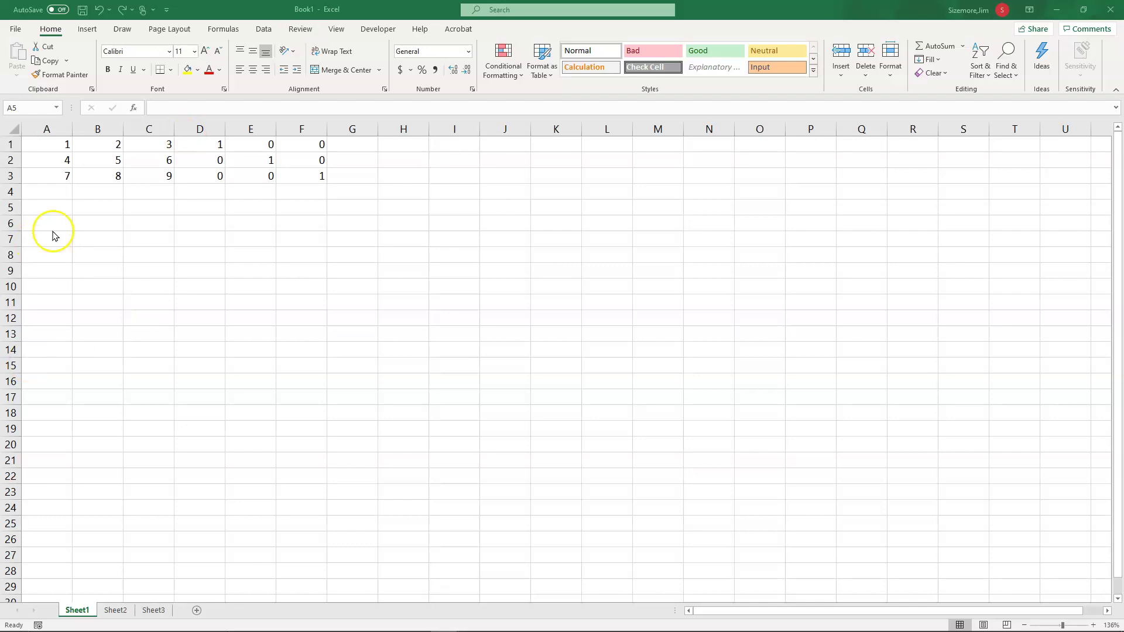
# Select the range A5:F7 as the target for the array formula
pyautogui.click(47, 212)
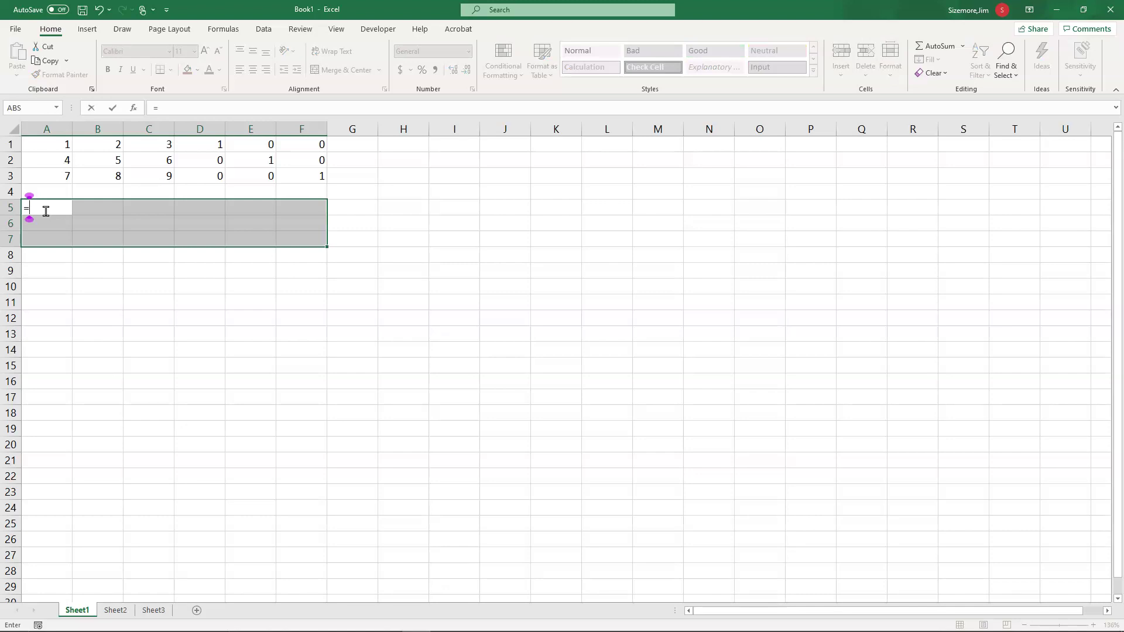
pyautogui.write('rref')
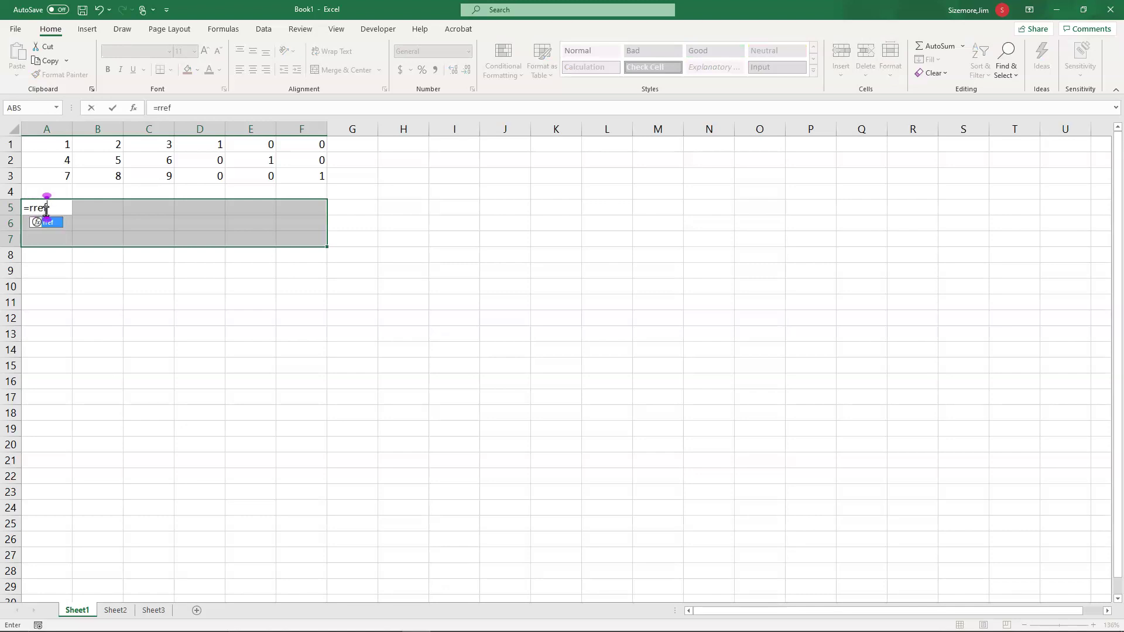
pyautogui.press('BackSpace')
pyautogui.press('BackSpace')
pyautogui.press('BackSpace')
pyautogui.press('BackSpace')
pyautogui.press('BackSpace')
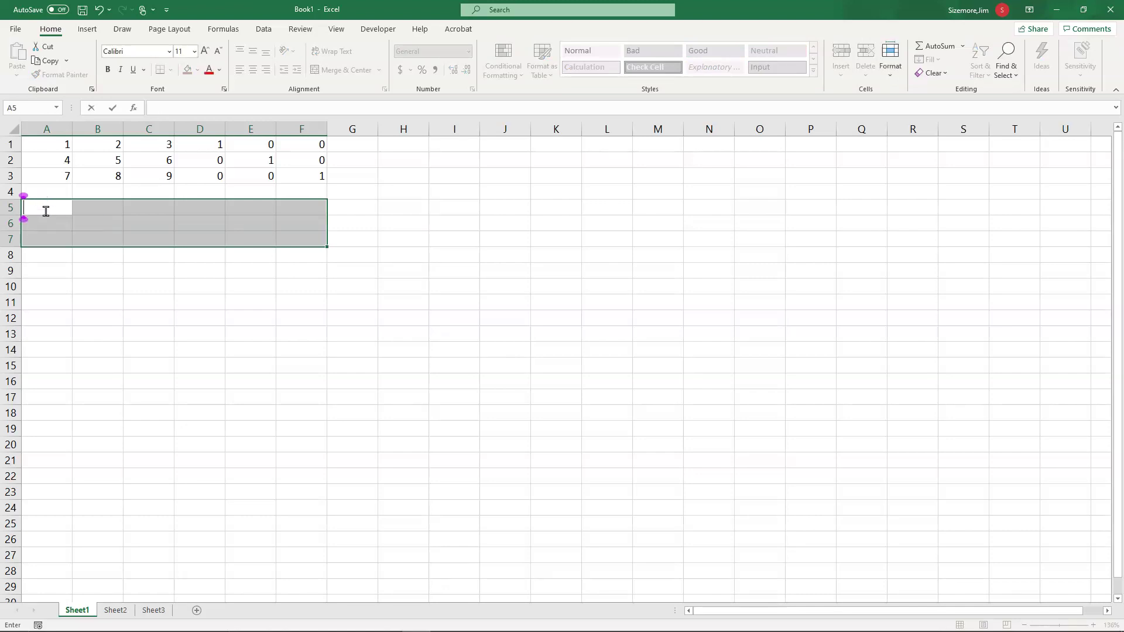
# Insert the rref function from the Math & Trig category into the selected range A5:F7
pyautogui.click(135, 109)
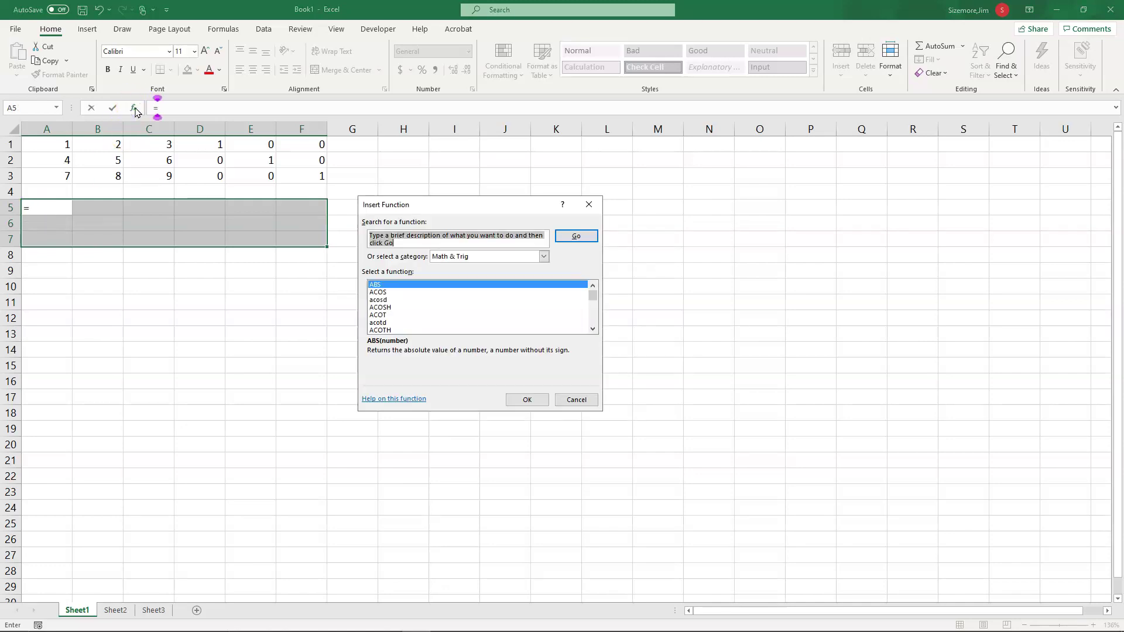
pyautogui.moveTo(593, 295); pyautogui.dragTo(533, 319)
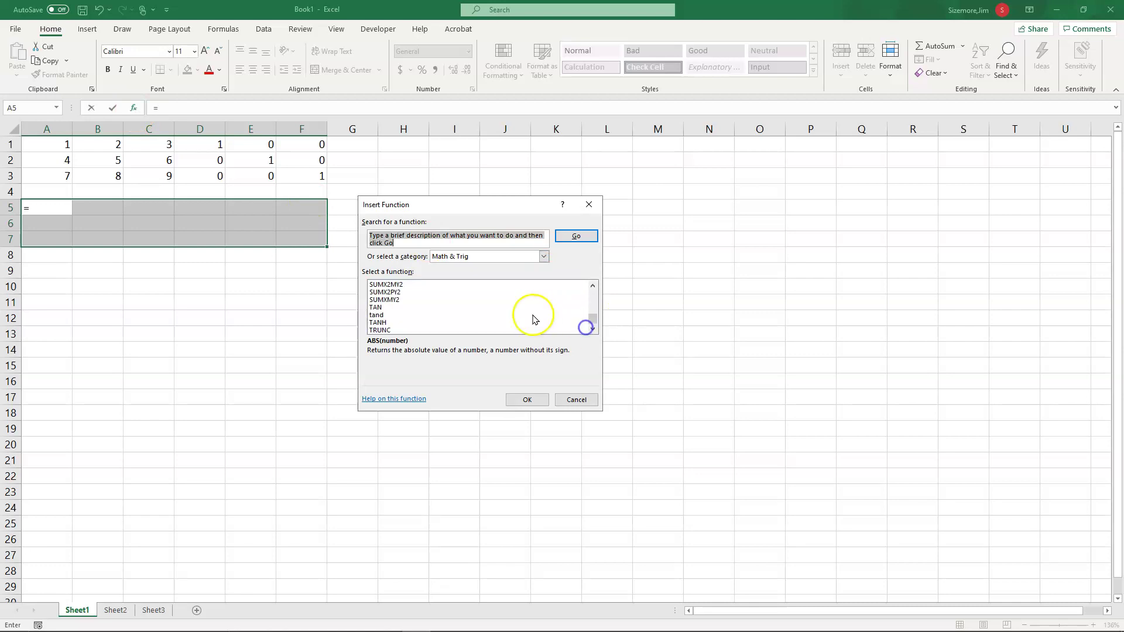
pyautogui.click(378, 315)
pyautogui.scroll(1, 416, 298)
pyautogui.scroll(4, 417, 303)
pyautogui.scroll(2, 410, 304)
pyautogui.click(375, 307)
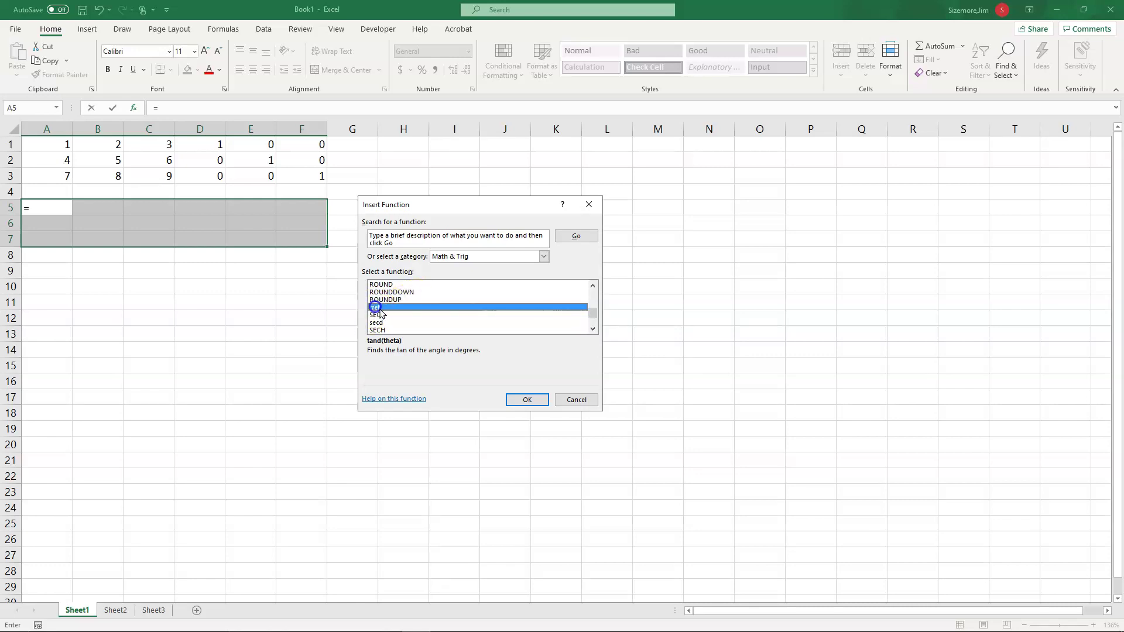
pyautogui.click(377, 323)
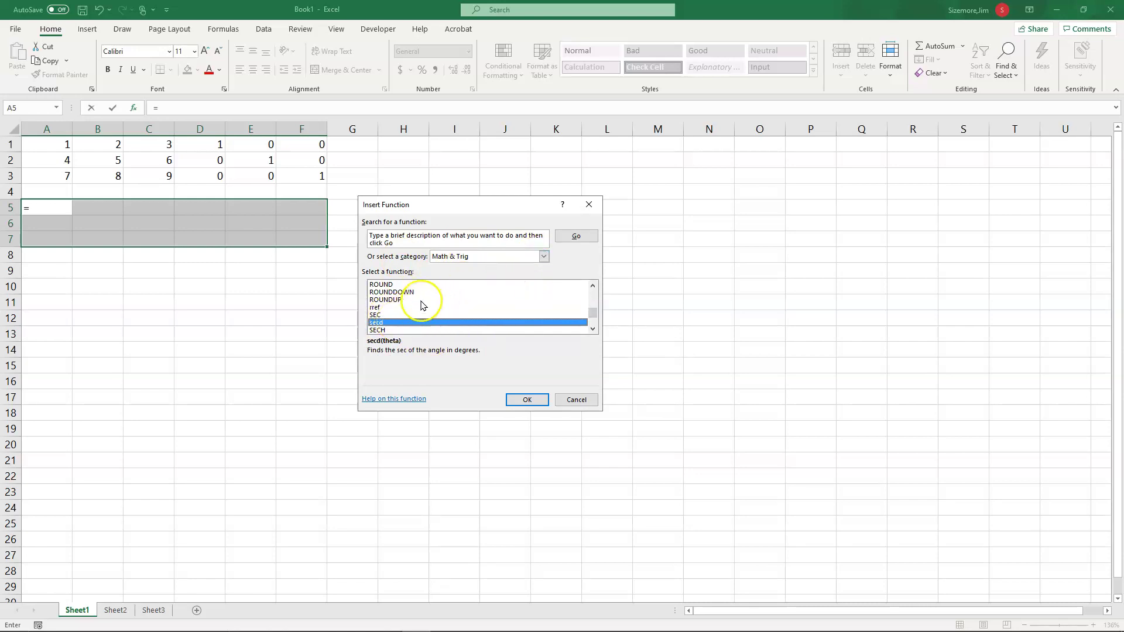
pyautogui.click(386, 308)
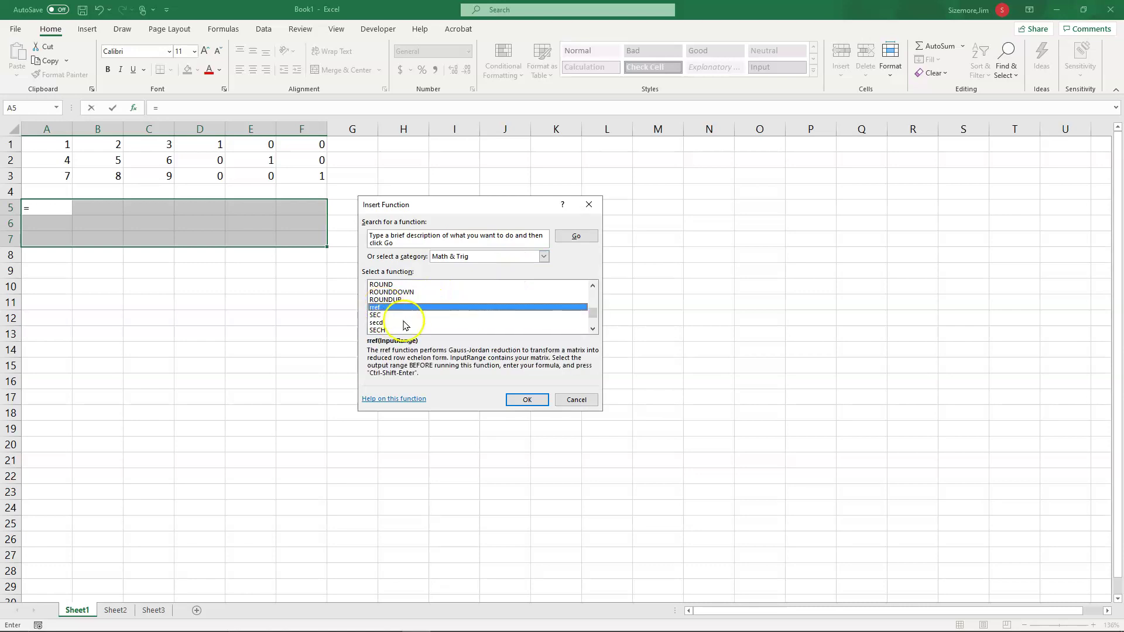
pyautogui.click(527, 400)
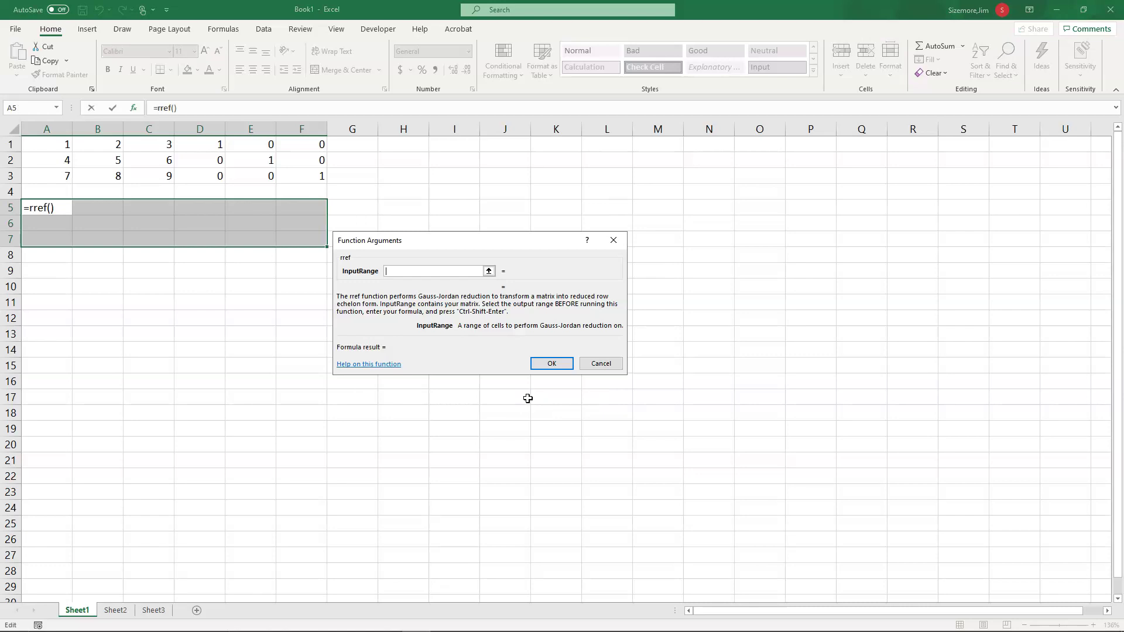
# Set A1:F3 as the rref InputRange and enter the formula as an array formula across A5:F7
pyautogui.click(48, 144)
pyautogui.moveTo(48, 144); pyautogui.dragTo(283, 175)
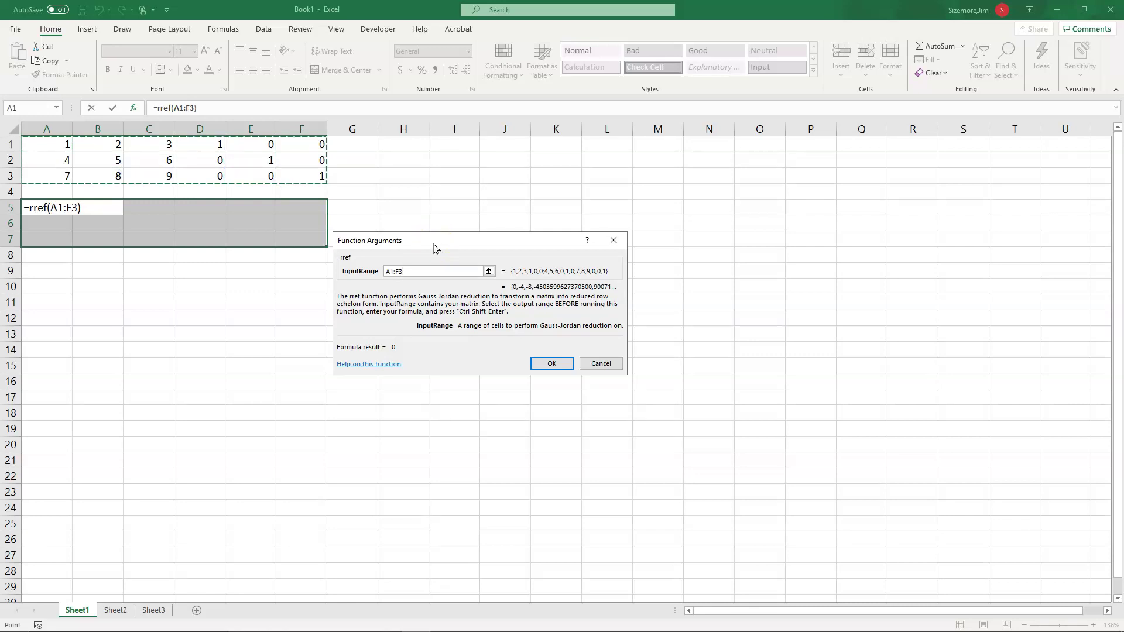
pyautogui.hotkey('ctrl', 'shift', 'Return')
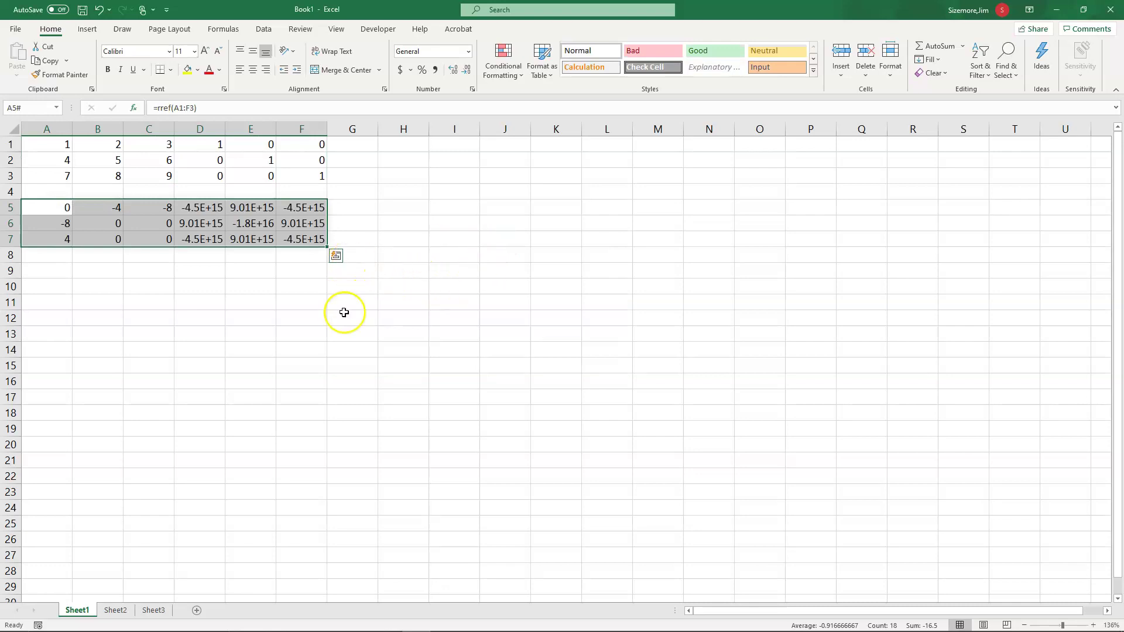
# Change the value in C3 to 10 and compare the inverse in D5:F7 with the original matrix in A1:C3
pyautogui.click(143, 176)
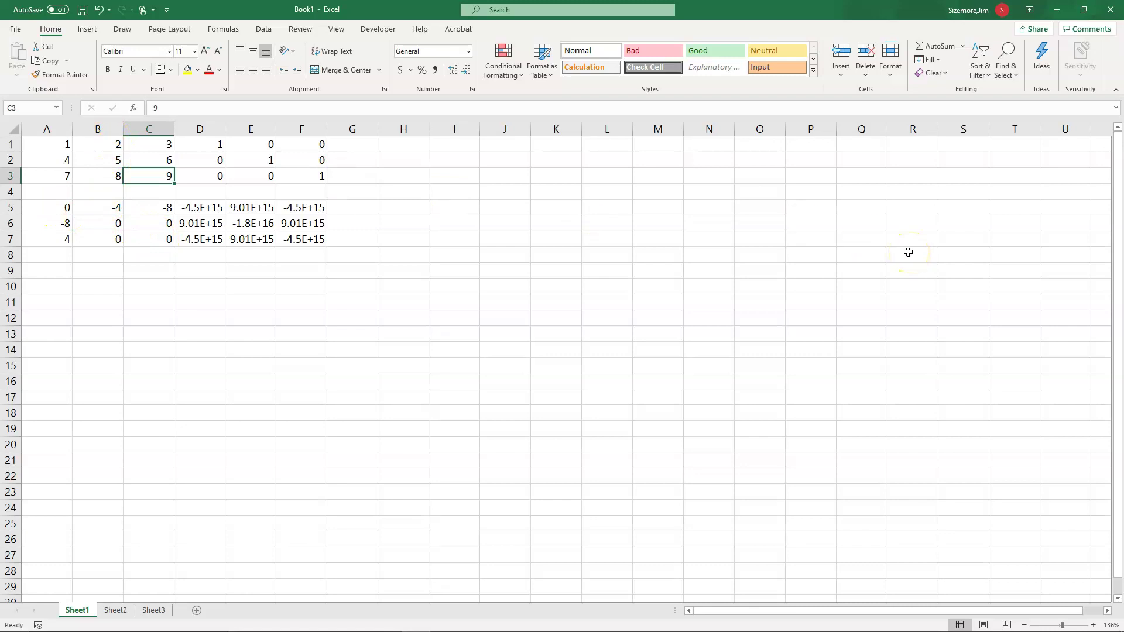
pyautogui.write('0')
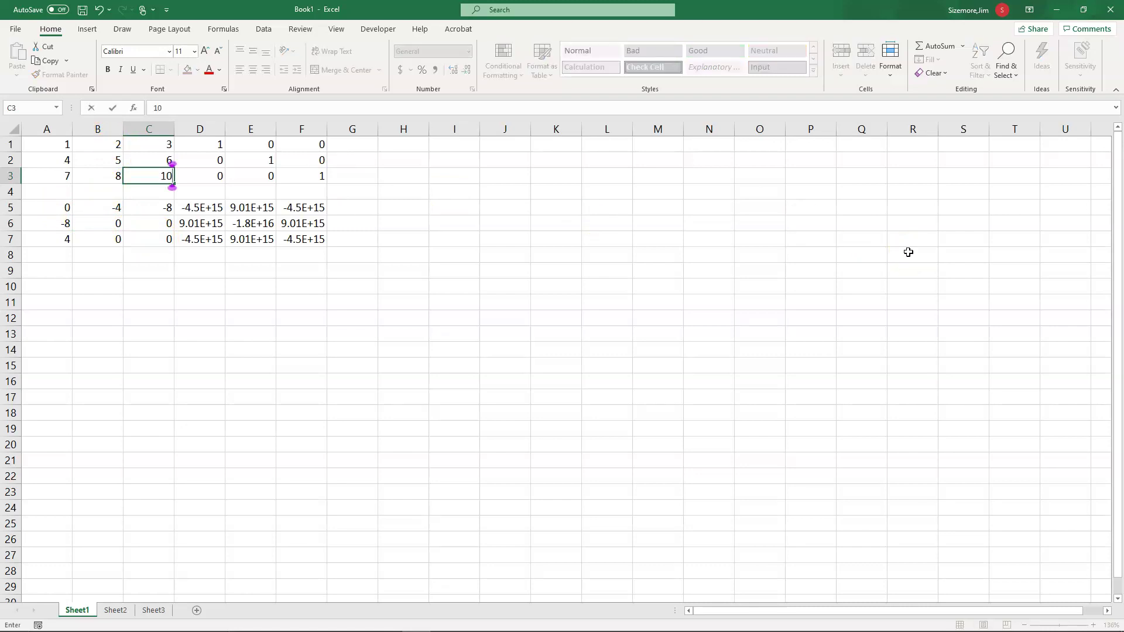
pyautogui.press('Return')
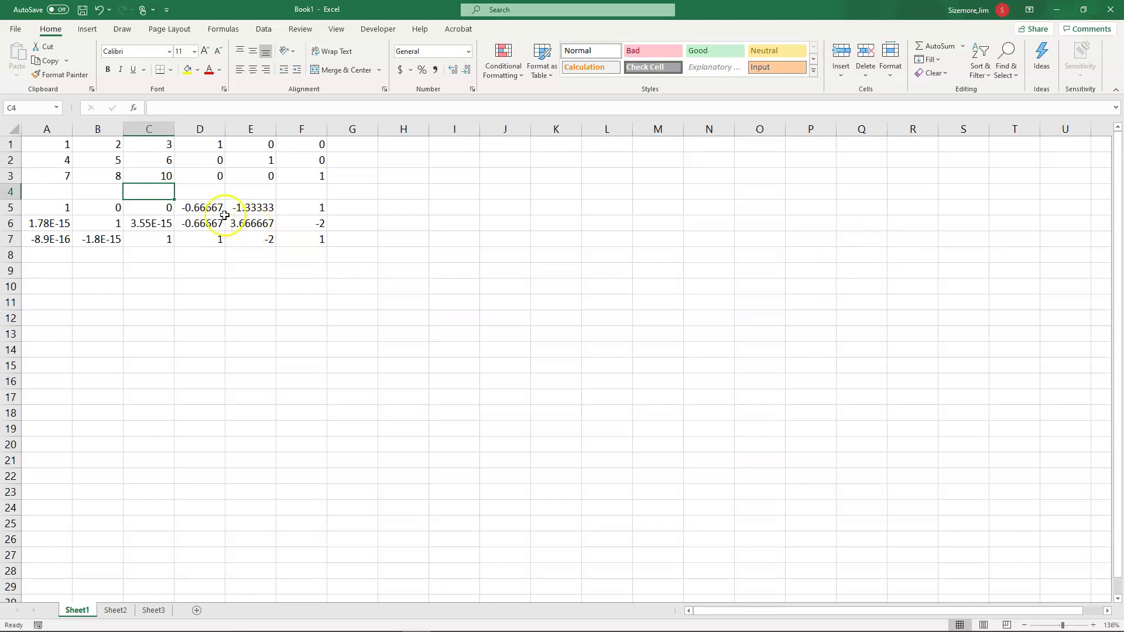
pyautogui.moveTo(201, 207); pyautogui.dragTo(290, 235)
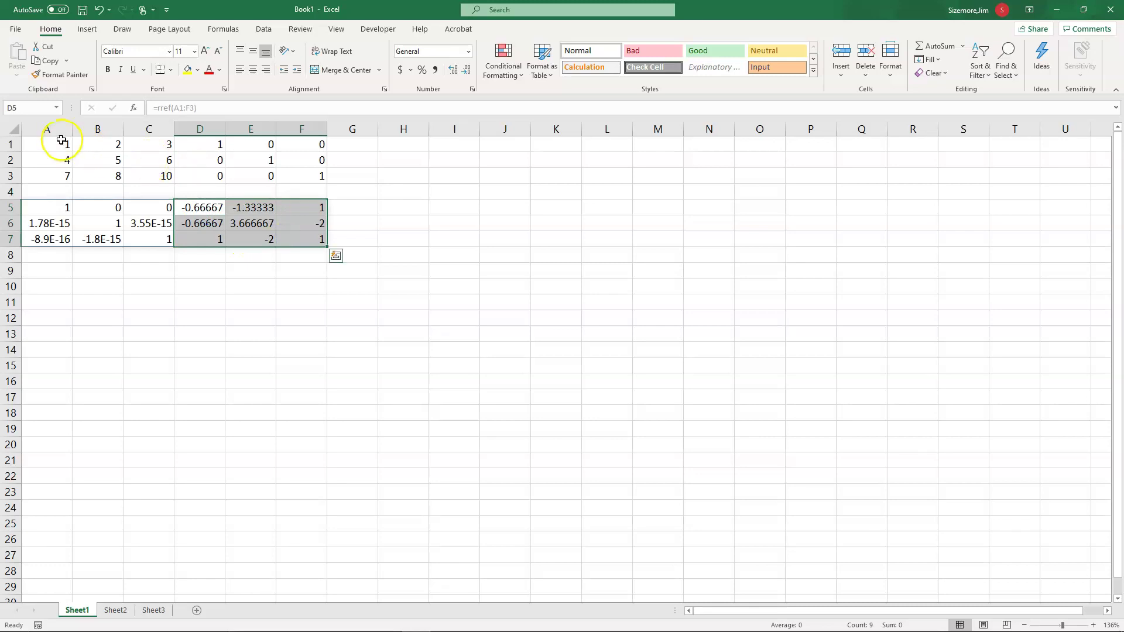
pyautogui.moveTo(77, 145); pyautogui.dragTo(146, 176)
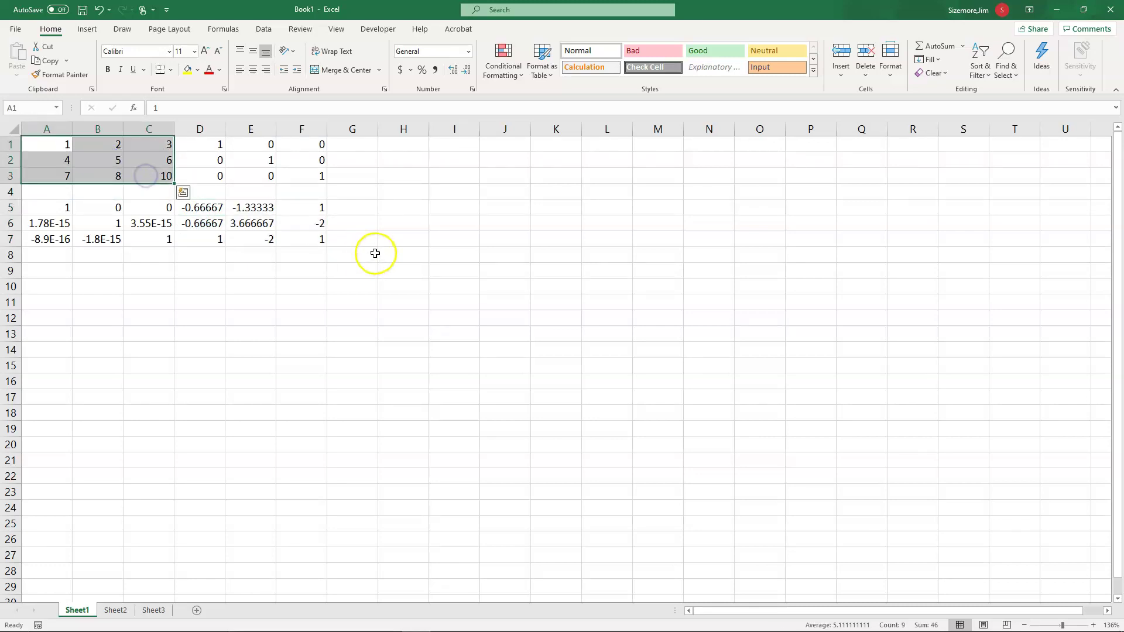
# Enter the formula =mmult(A1:C3,D5:F7) in A9 to multiply the original matrix by its inverse
pyautogui.click(42, 271)
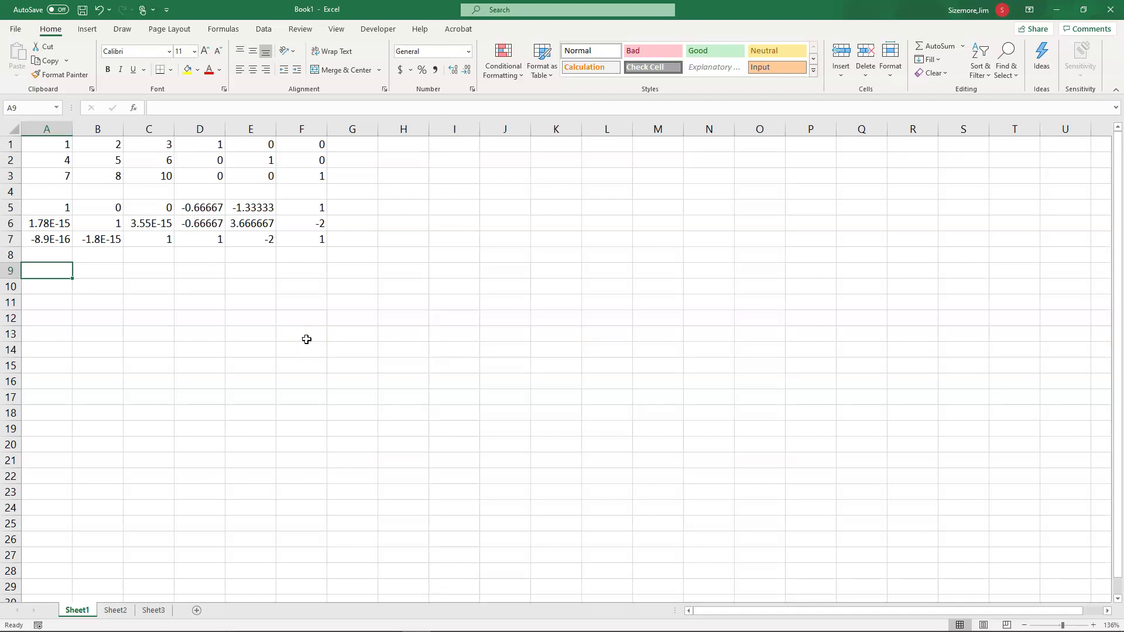
pyautogui.write('mmult')
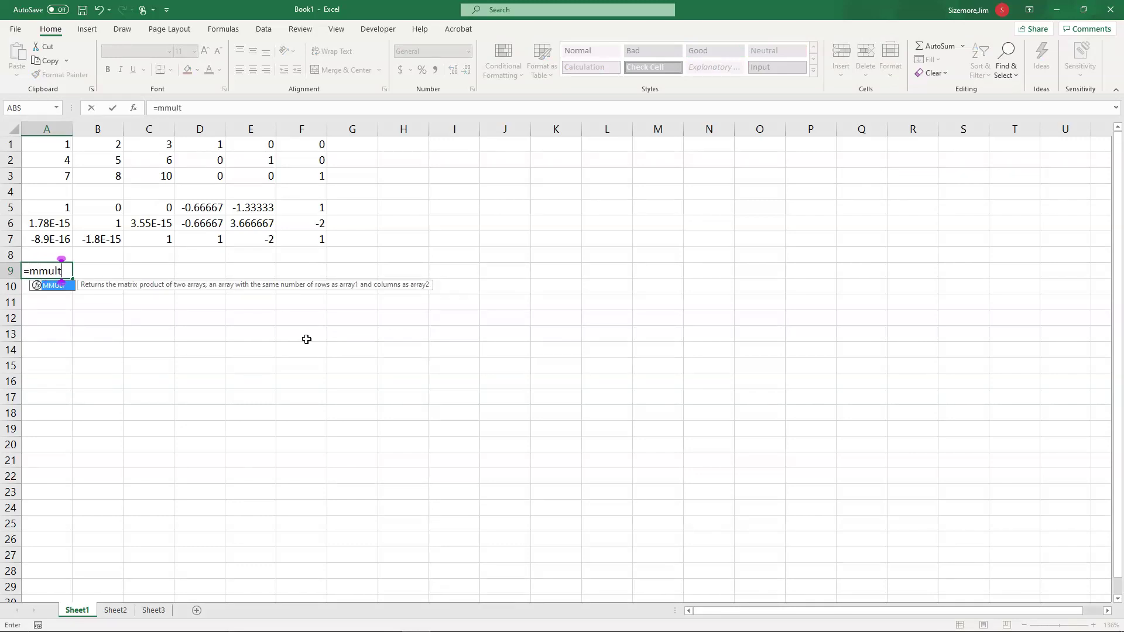
pyautogui.write('(')
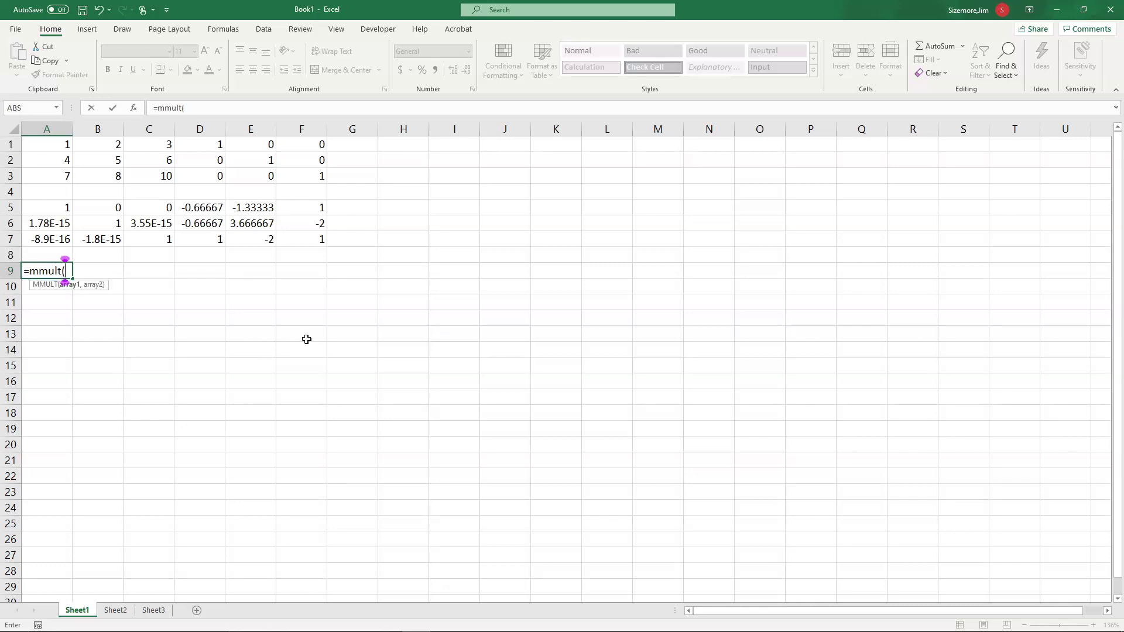
pyautogui.click(45, 144)
pyautogui.moveTo(107, 182); pyautogui.dragTo(154, 179)
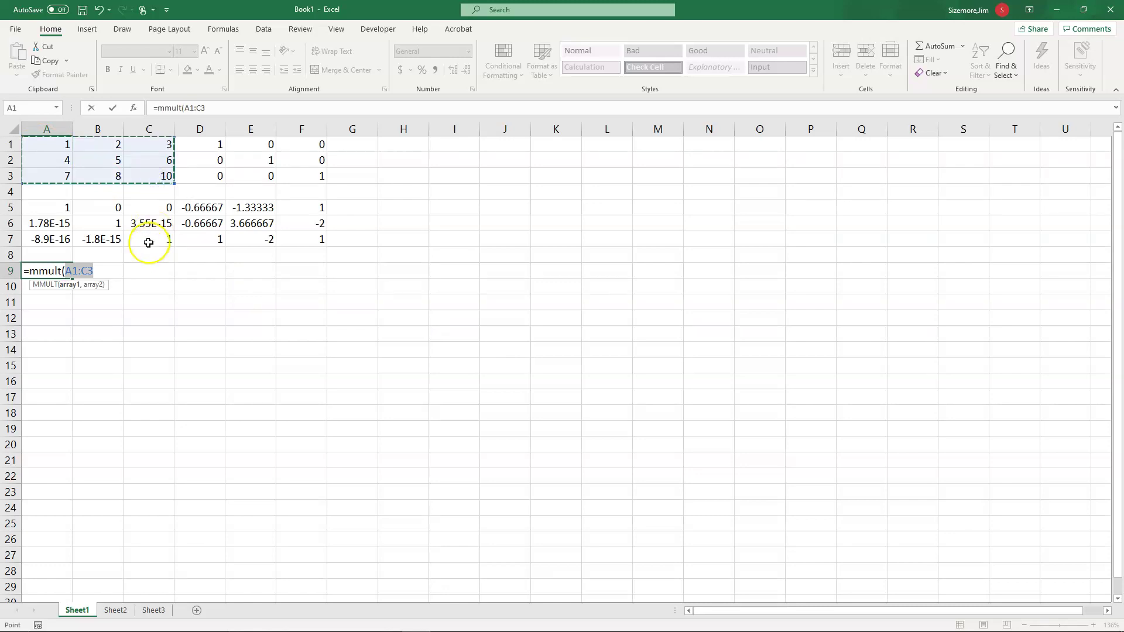
pyautogui.write(',')
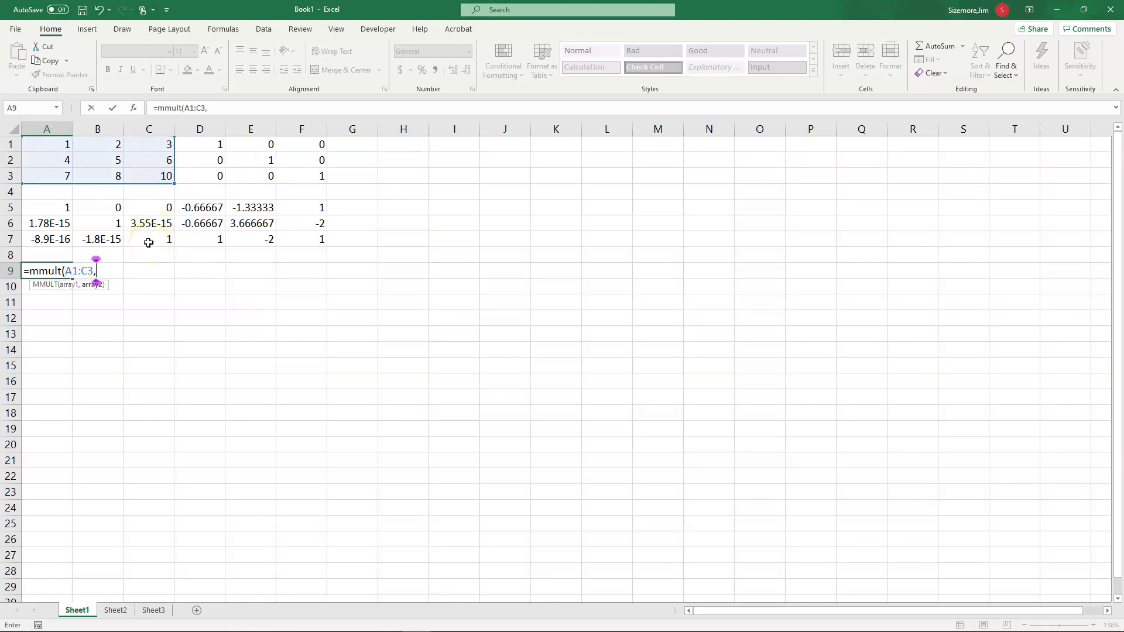
pyautogui.click(210, 237)
pyautogui.moveTo(224, 240); pyautogui.dragTo(316, 235)
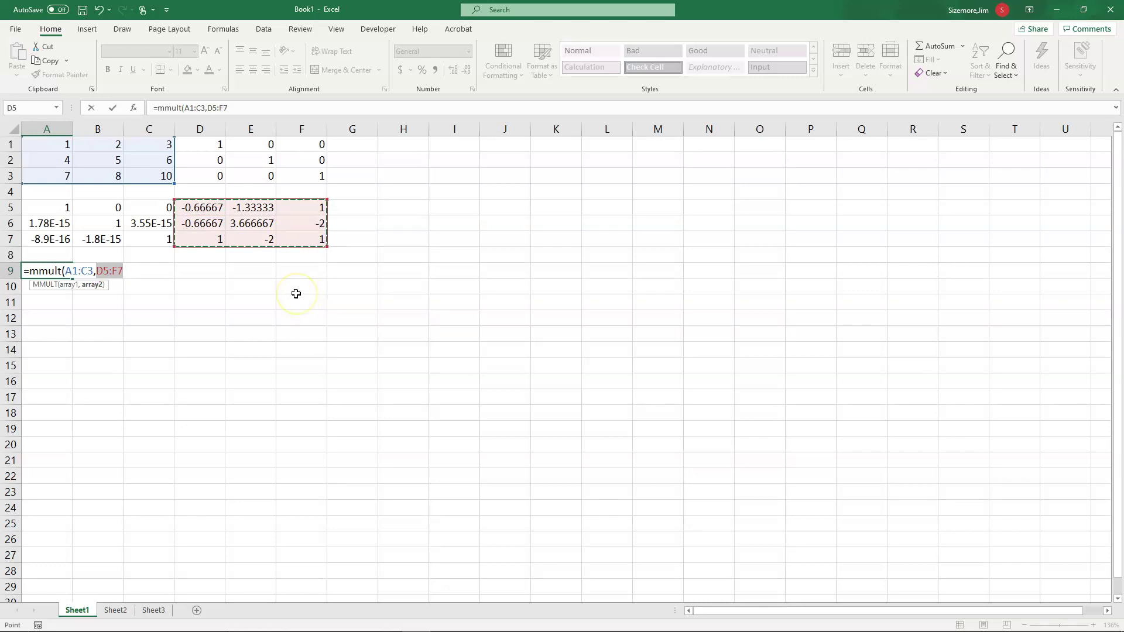
pyautogui.press('Return')
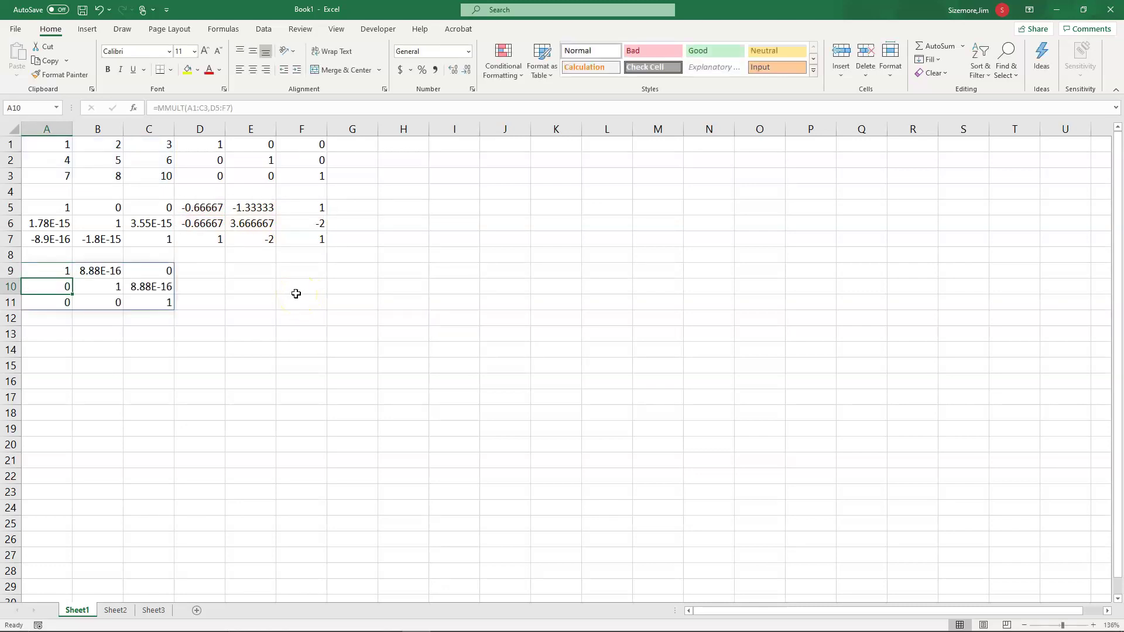
# Examine the diagonal and off-diagonal values of the product in A9:C11 against the matrices in A1:C3 and D5:F7
pyautogui.click(54, 271)
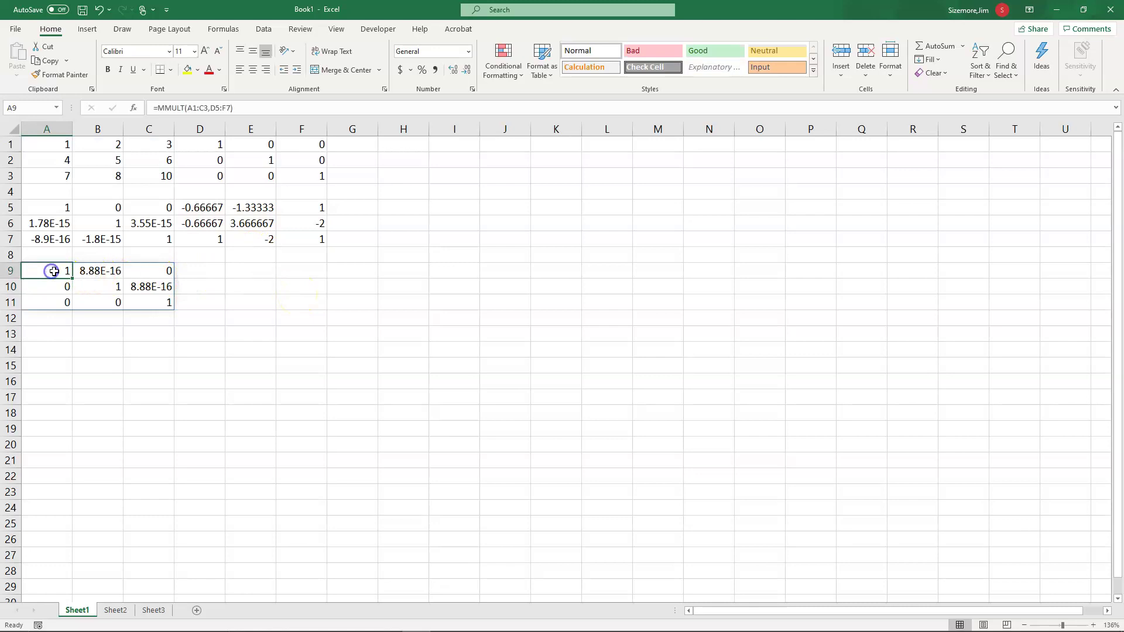
pyautogui.click(96, 286)
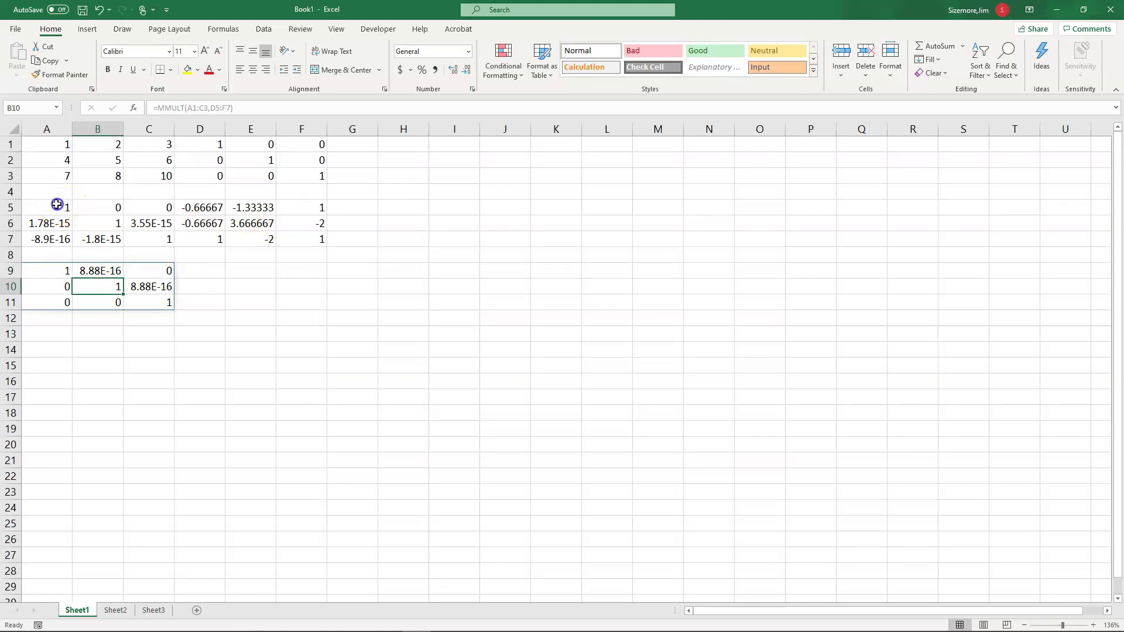
pyautogui.moveTo(56, 204); pyautogui.dragTo(71, 231)
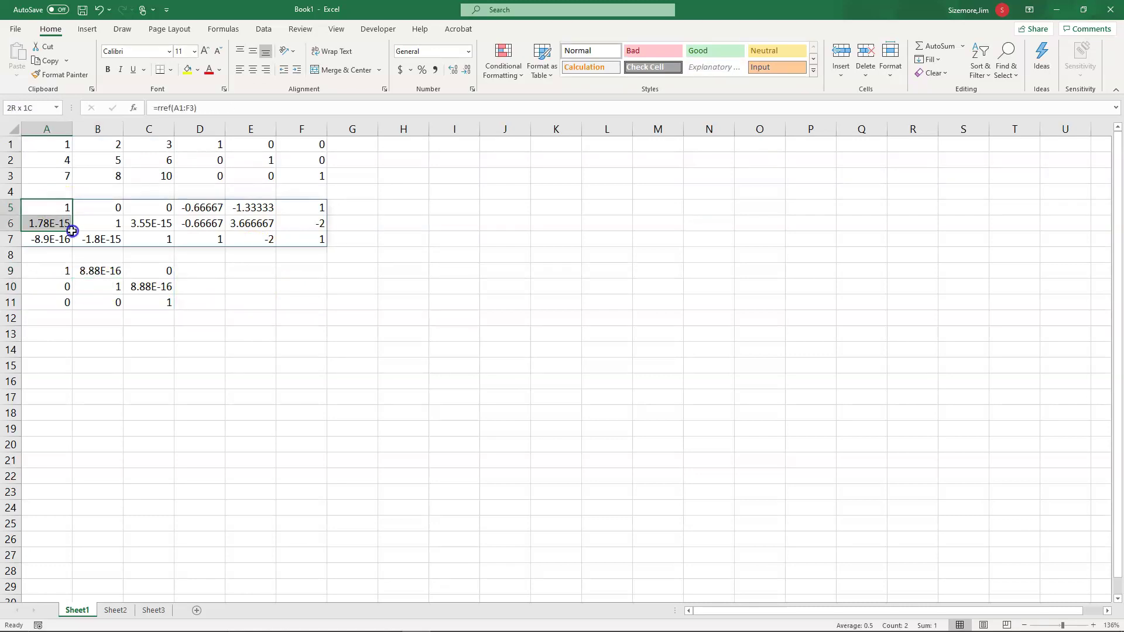
pyautogui.click(94, 161)
pyautogui.moveTo(47, 144); pyautogui.dragTo(161, 177)
pyautogui.moveTo(202, 208); pyautogui.dragTo(301, 239)
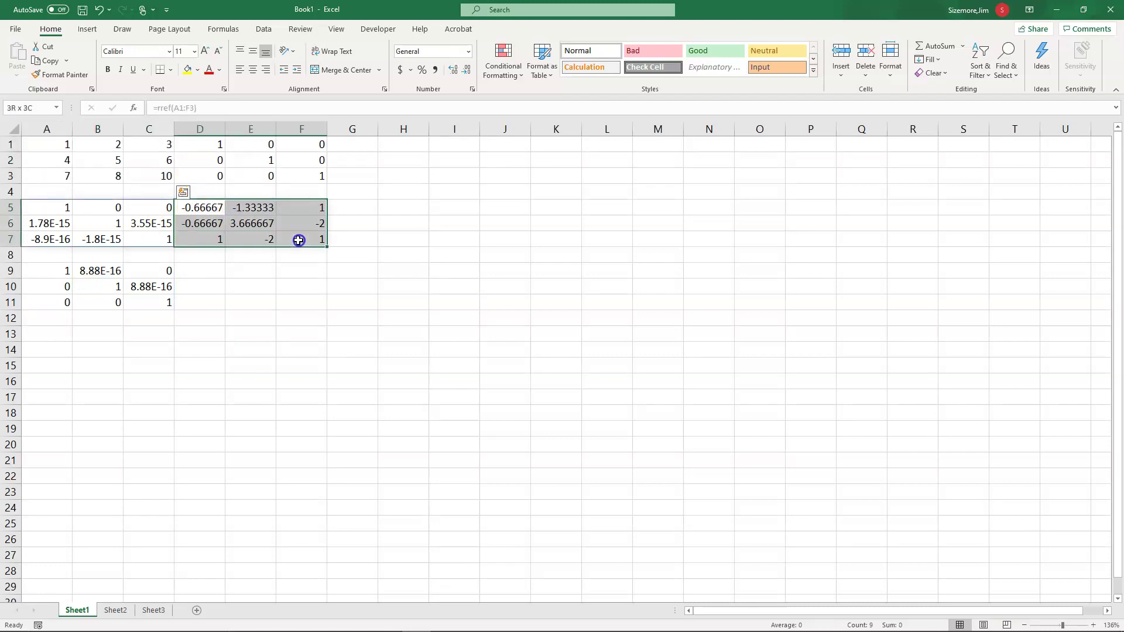
pyautogui.click(44, 276)
pyautogui.click(98, 291)
pyautogui.click(142, 300)
pyautogui.click(90, 301)
pyautogui.click(58, 302)
pyautogui.click(56, 287)
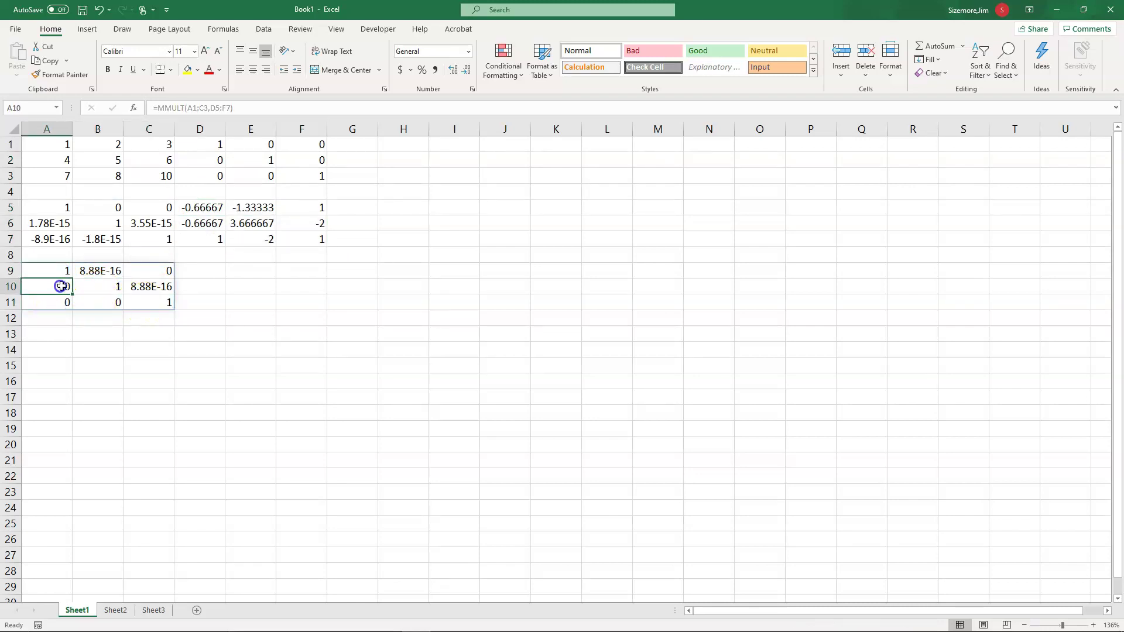
pyautogui.click(111, 270)
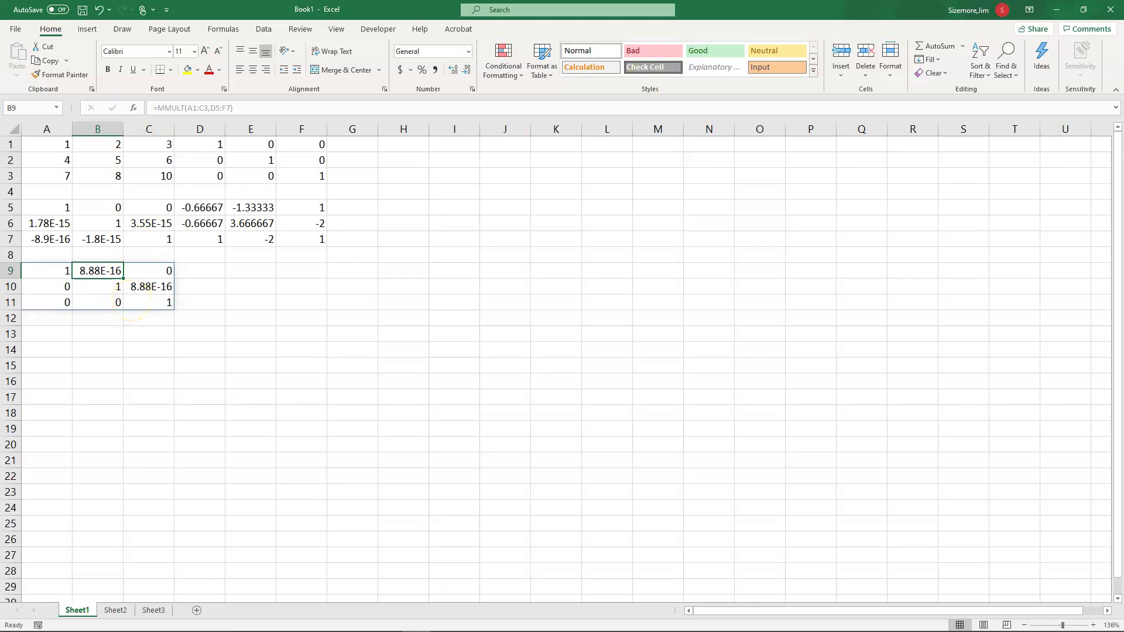
# Open the ribbon customization options and add a new custom ribbon tab after Acrobat
pyautogui.click(527, 33)
pyautogui.rightClick(527, 33)
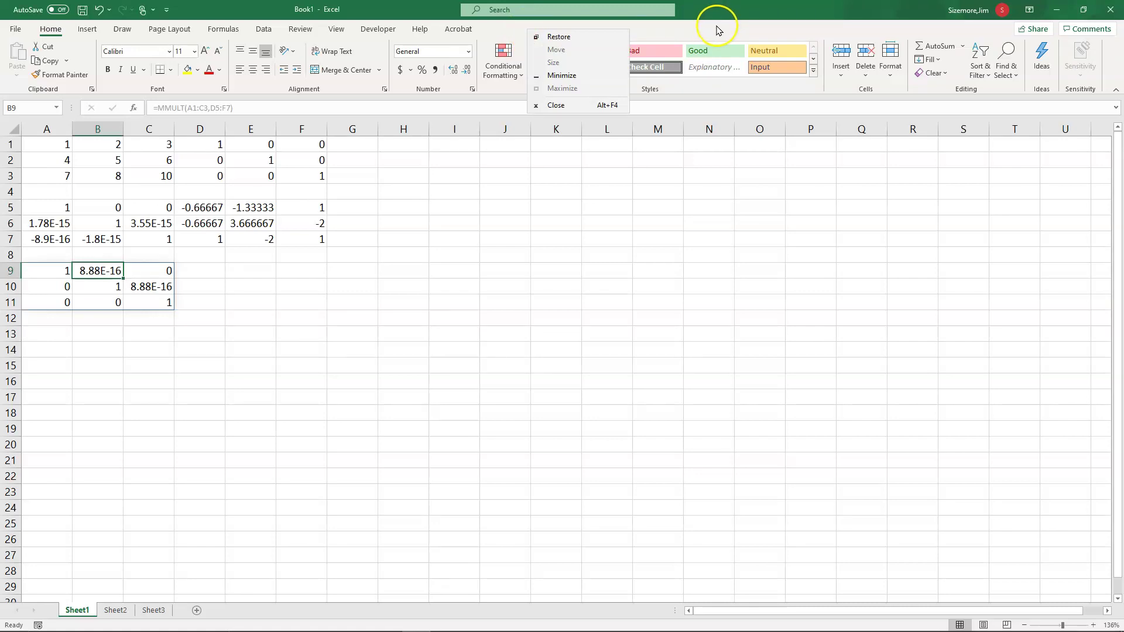
pyautogui.click(458, 30)
pyautogui.click(416, 70)
pyautogui.click(450, 76)
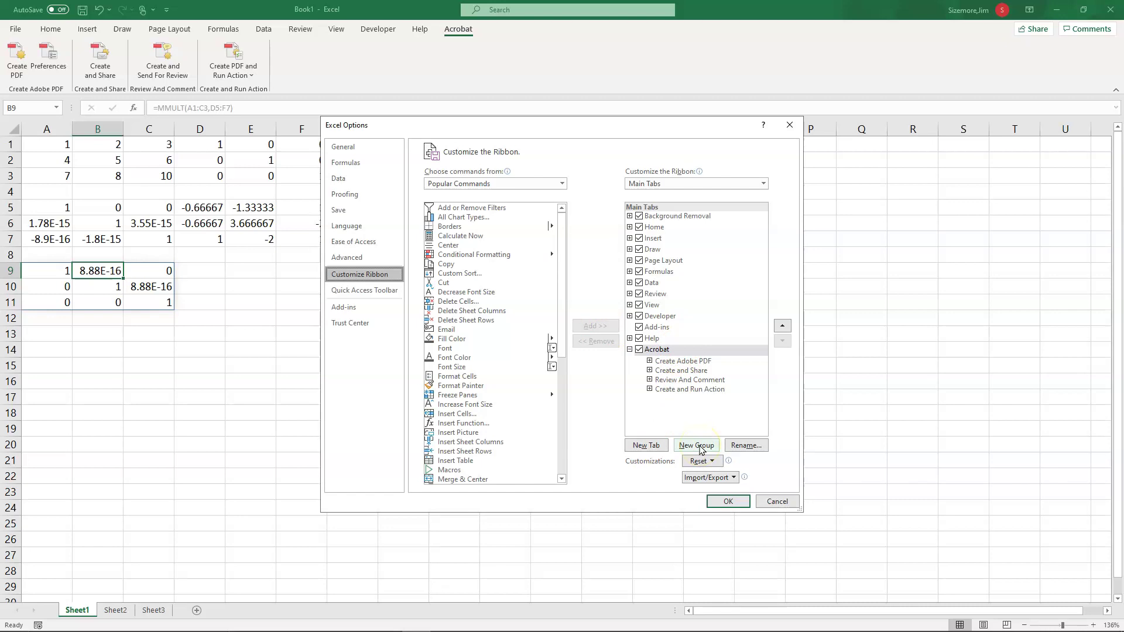
pyautogui.click(647, 446)
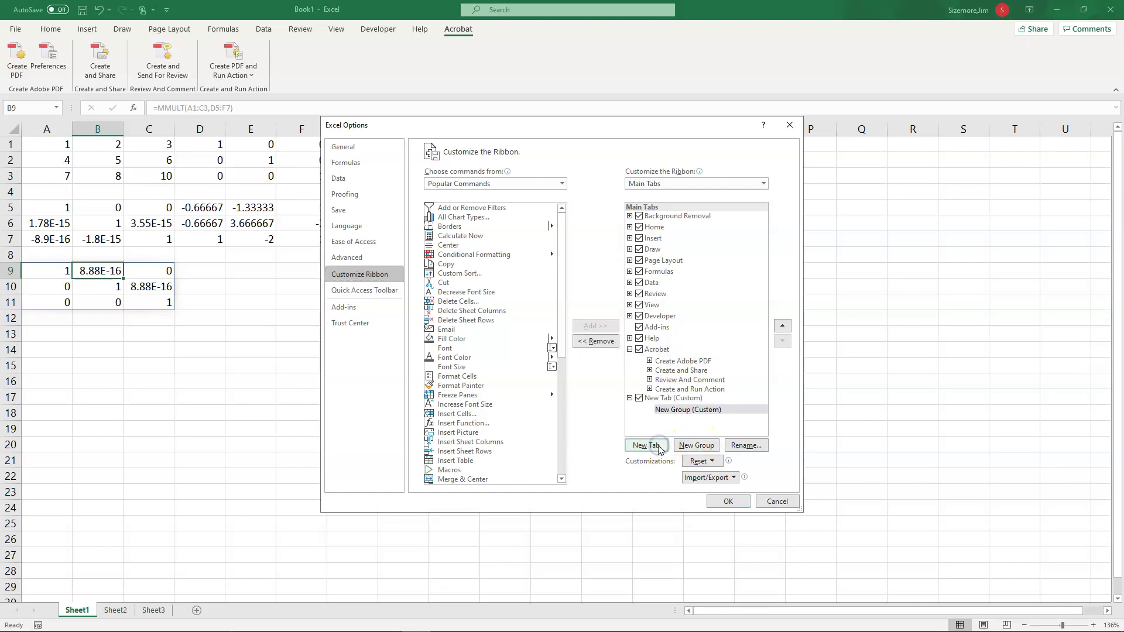
# Rename the new custom ribbon tab as MyMath
pyautogui.click(668, 398)
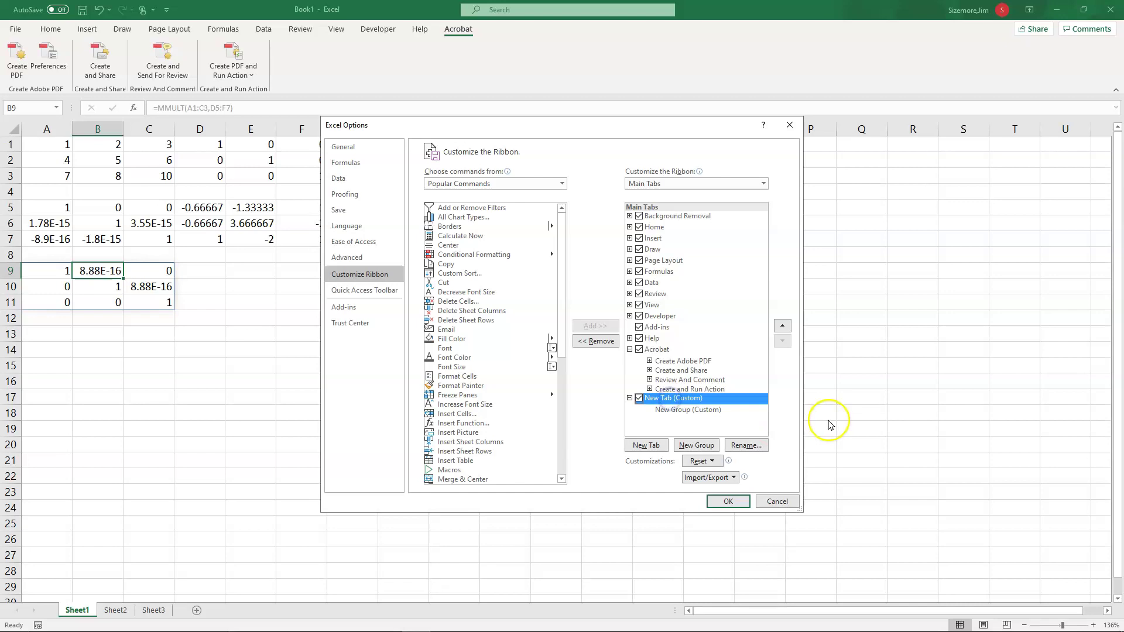
pyautogui.click(745, 446)
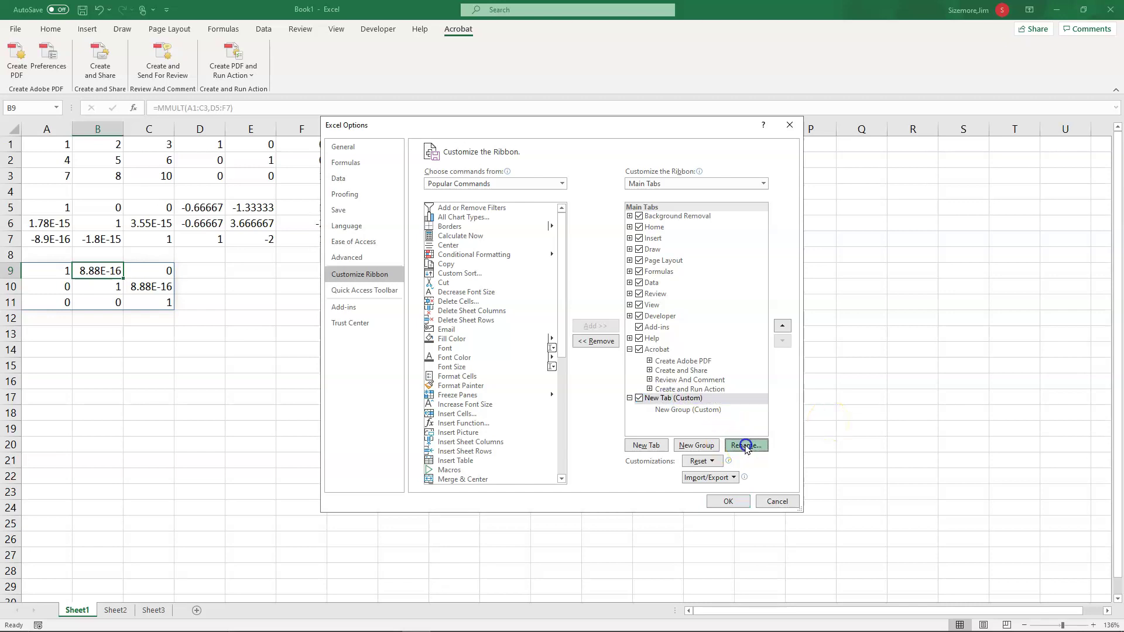
pyautogui.write('My Math')
pyautogui.click(566, 330)
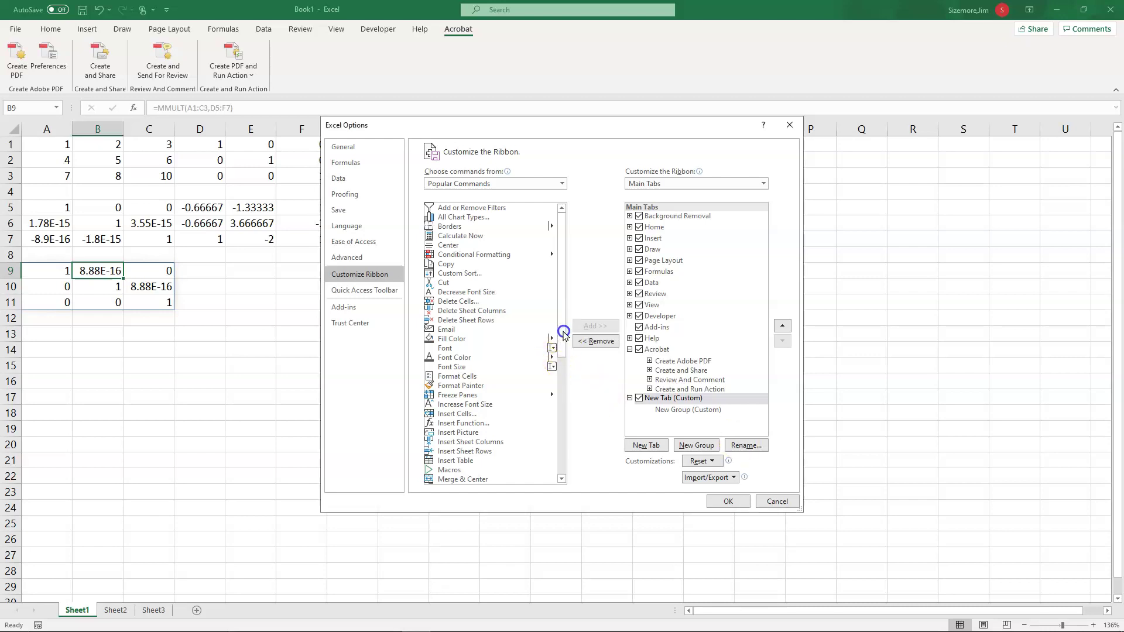
# Rename the new custom group under the MyMath tab as Linear Algebra
pyautogui.click(682, 410)
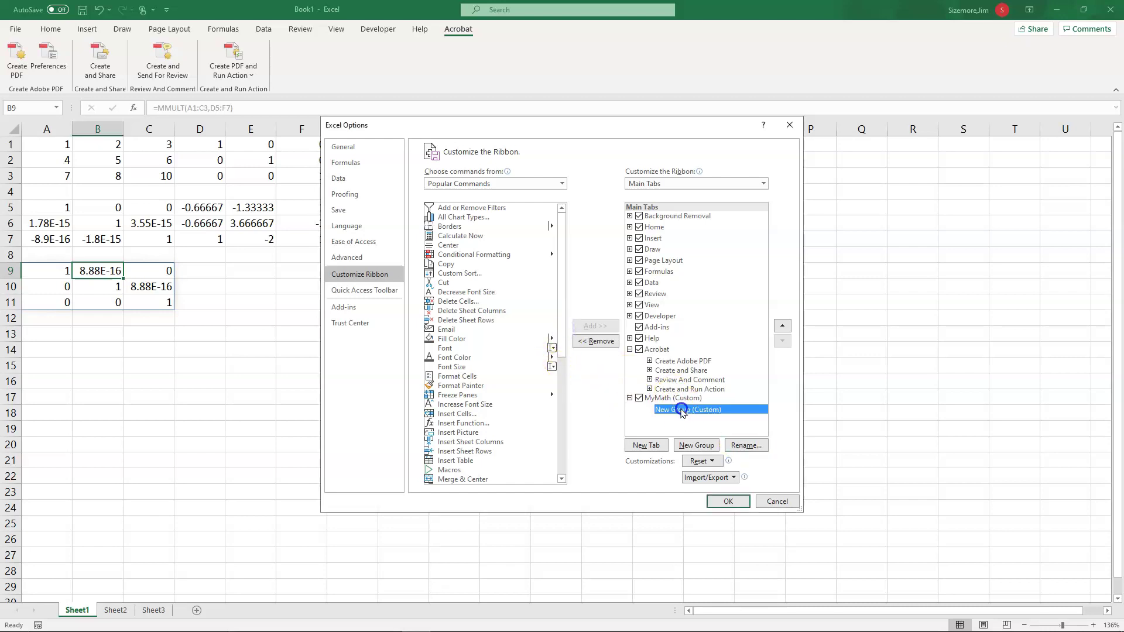
pyautogui.click(746, 446)
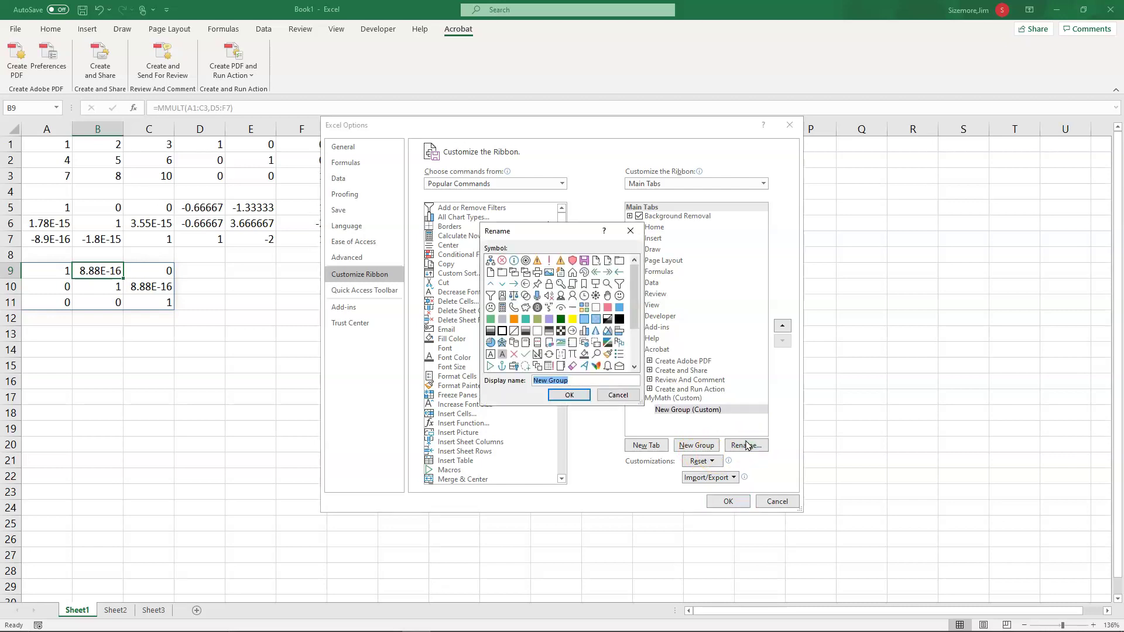
pyautogui.write('Linear Algebra')
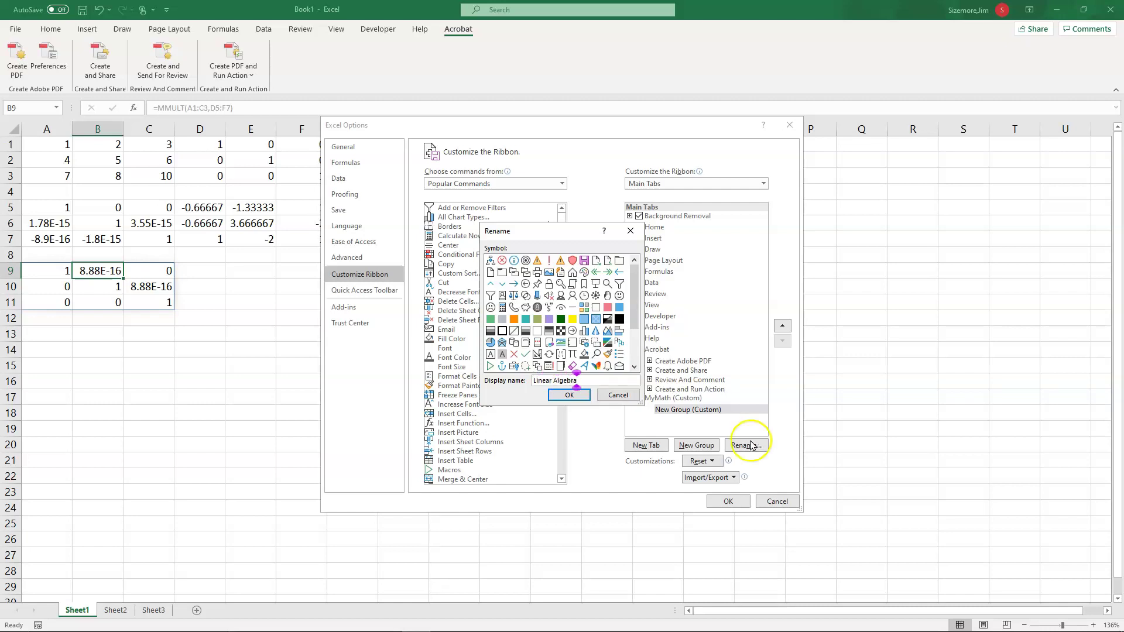
pyautogui.click(568, 395)
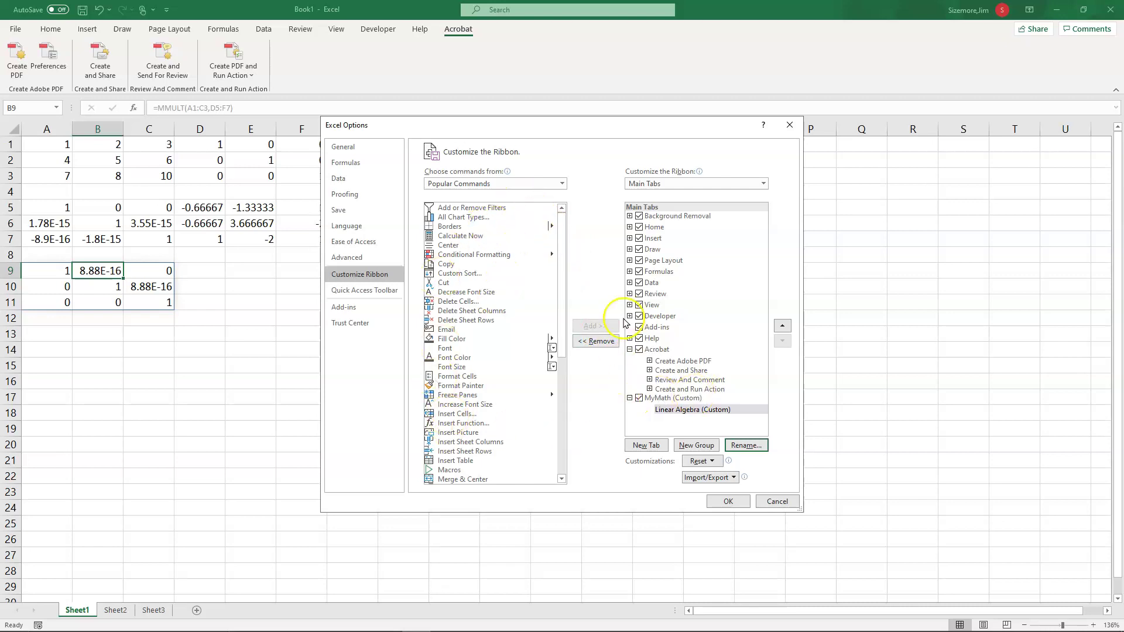
# List the available macros and add RunRREF to the Linear Algebra group of the MyMath tab
pyautogui.click(511, 183)
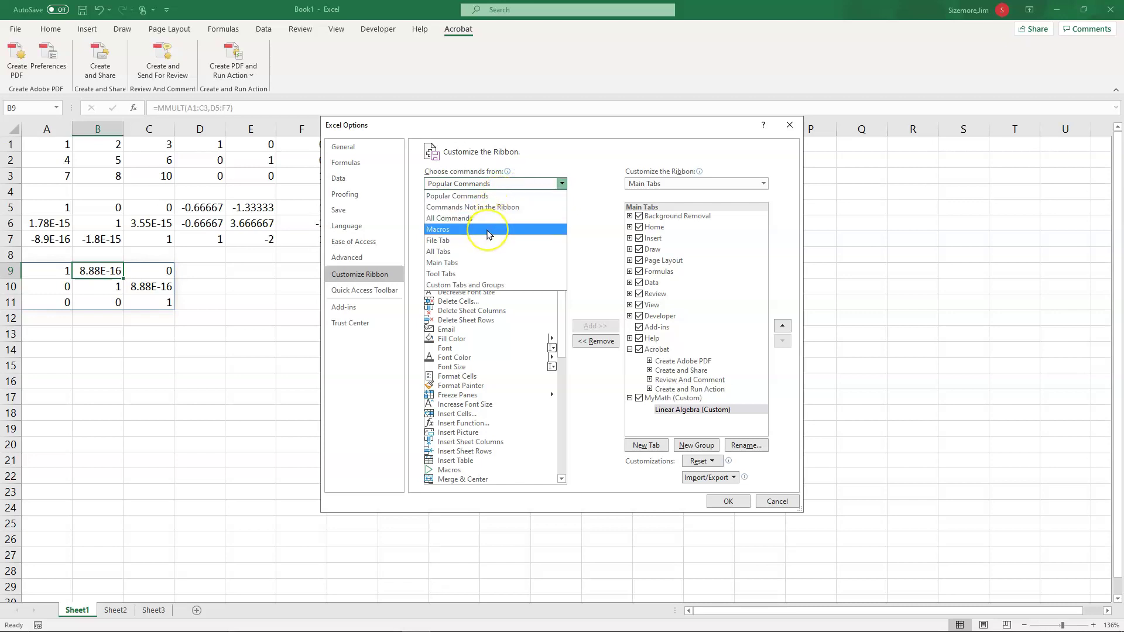
pyautogui.click(489, 230)
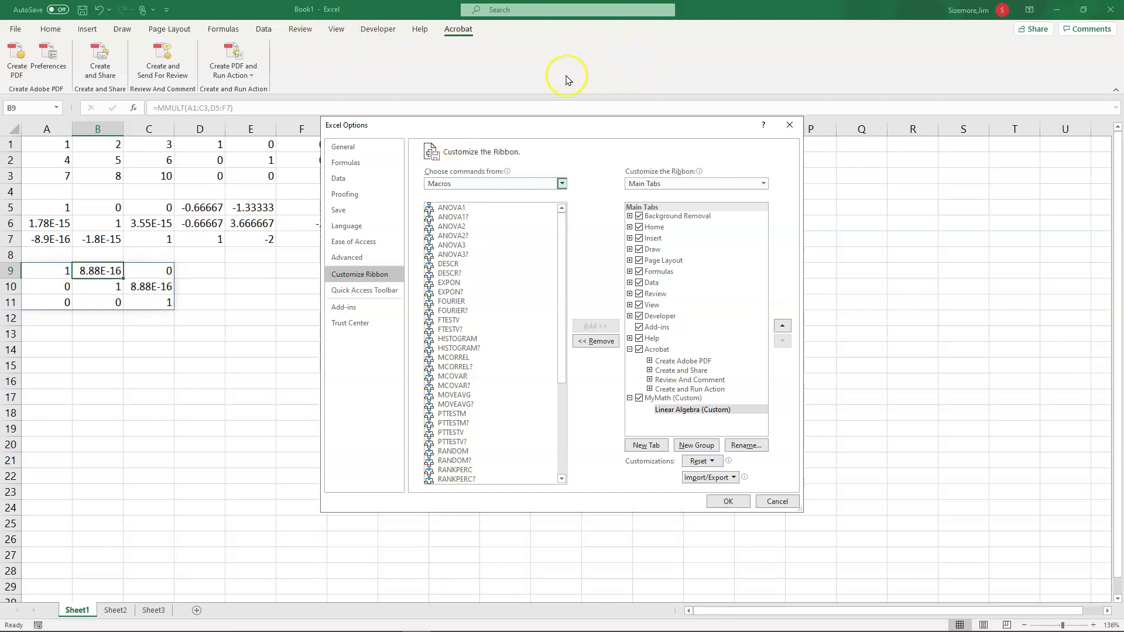
pyautogui.click(567, 436)
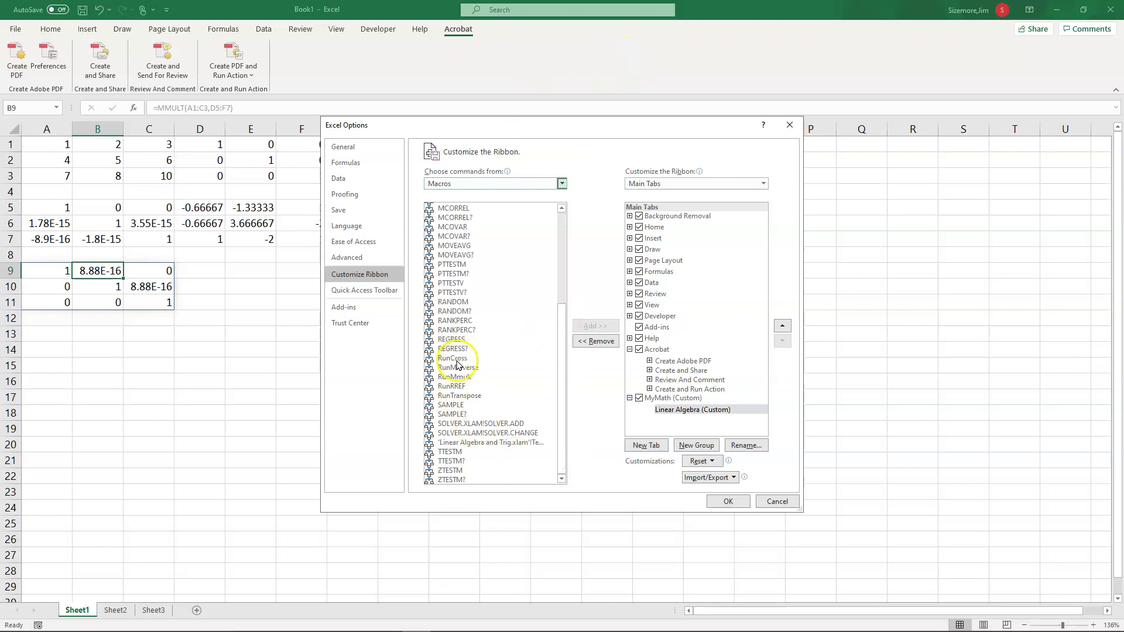
pyautogui.click(455, 387)
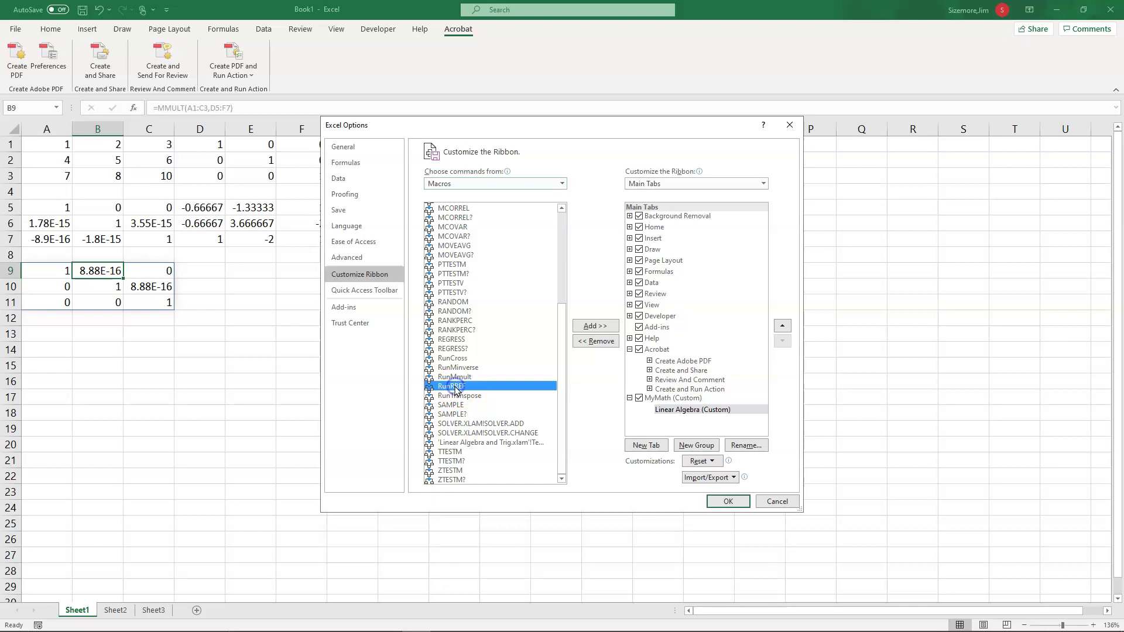
pyautogui.click(582, 328)
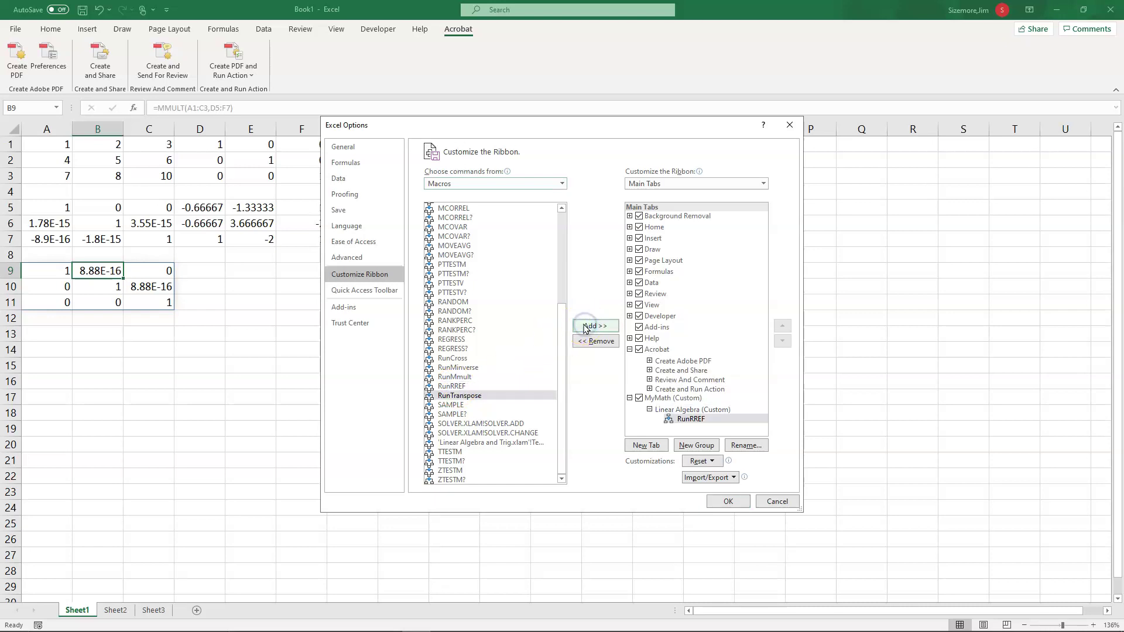
# Give the RunRREF command a grid symbol and the display name RREF, and apply the ribbon customization
pyautogui.click(741, 446)
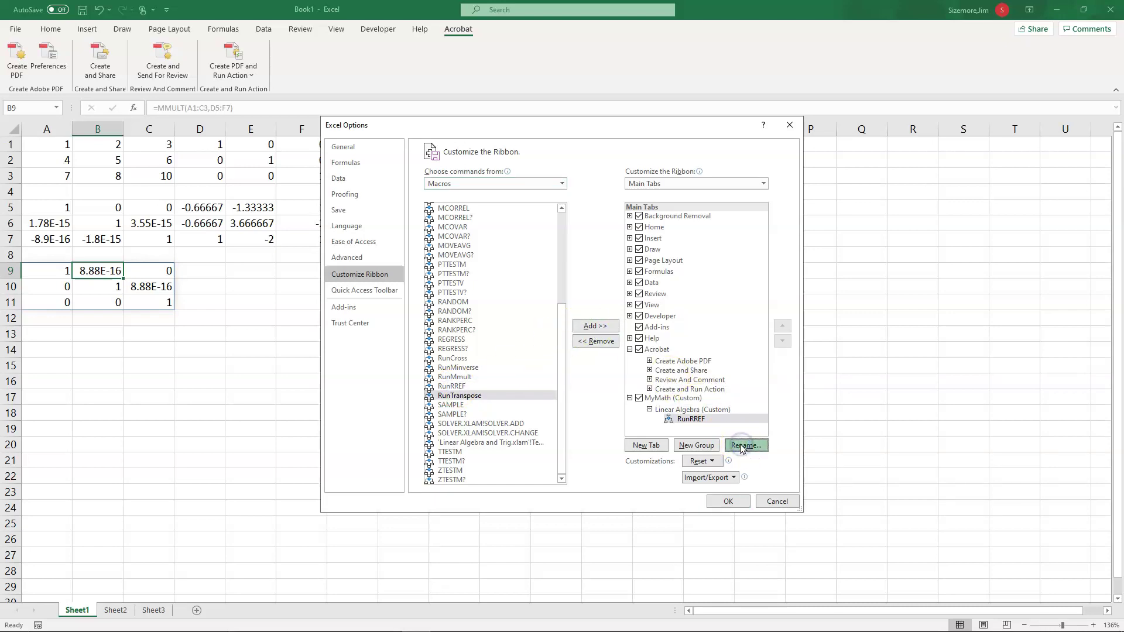
pyautogui.moveTo(633, 318); pyautogui.dragTo(632, 356)
pyautogui.click(620, 354)
pyautogui.doubleClick(547, 381)
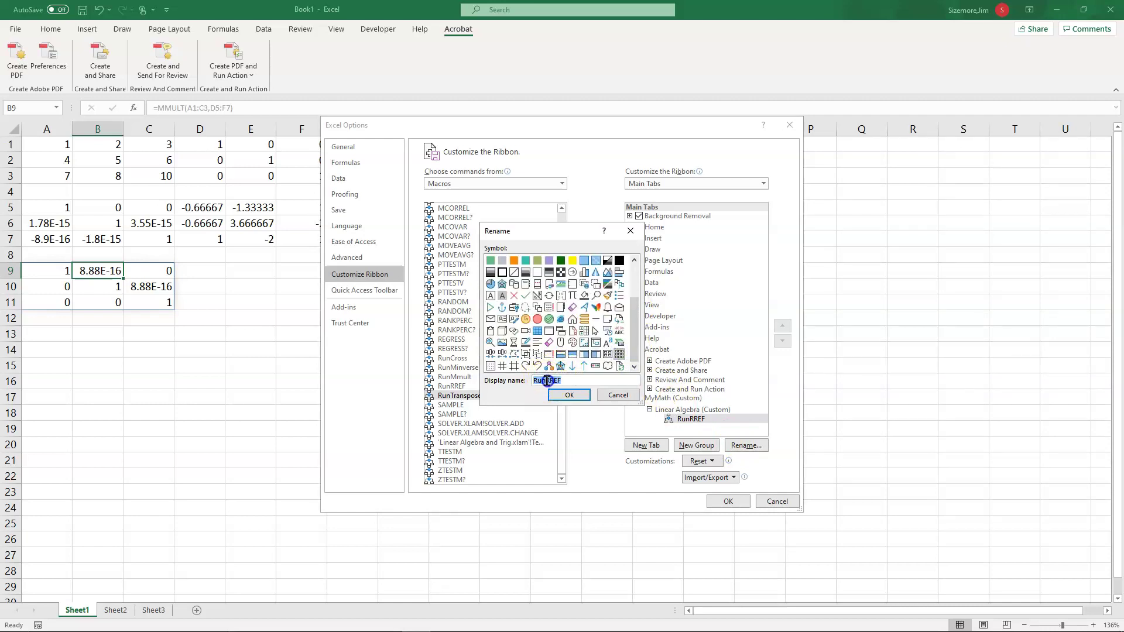
pyautogui.moveTo(546, 381); pyautogui.dragTo(516, 385)
pyautogui.press('BackSpace')
pyautogui.click(564, 396)
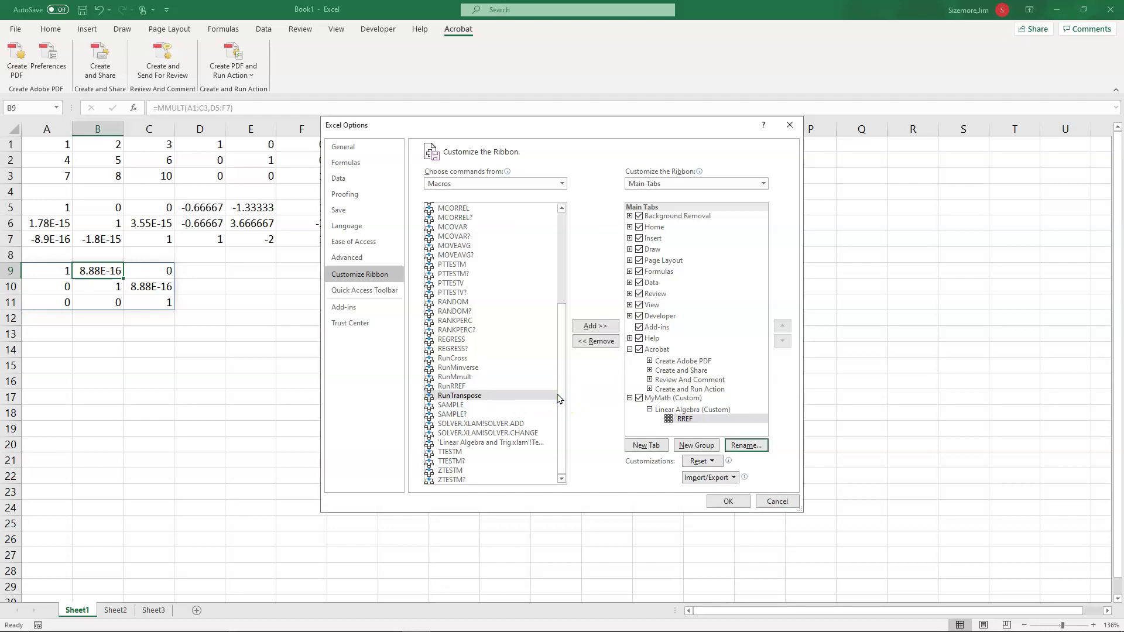
pyautogui.click(729, 504)
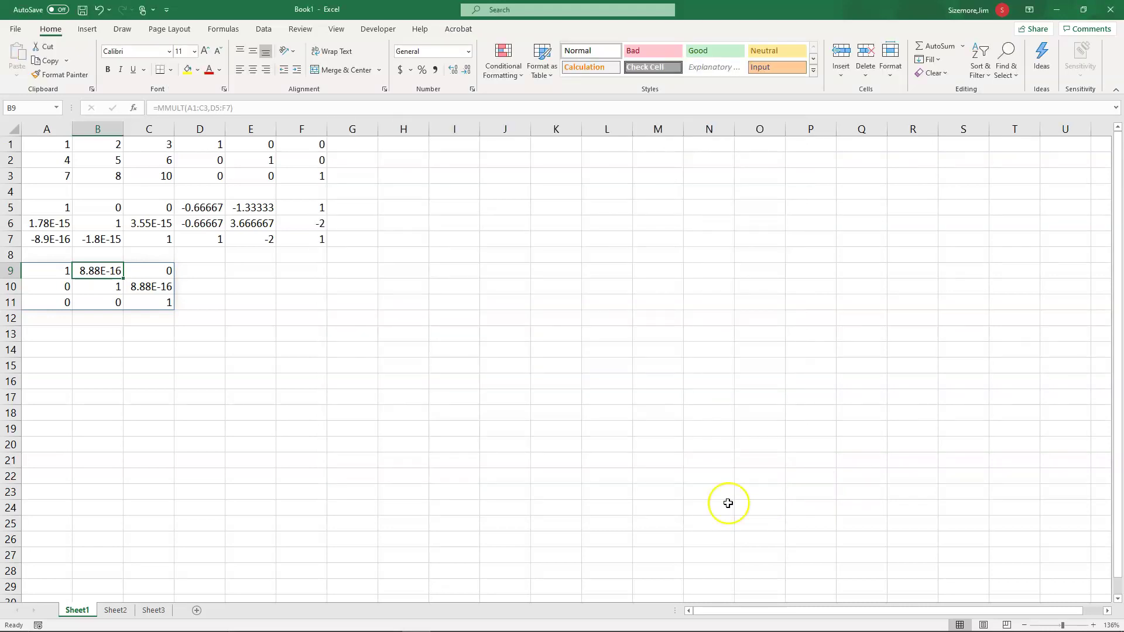
# Start the RREF command from the custom MyMath tab and set its input range to A1:F3 on Sheet1
pyautogui.click(510, 31)
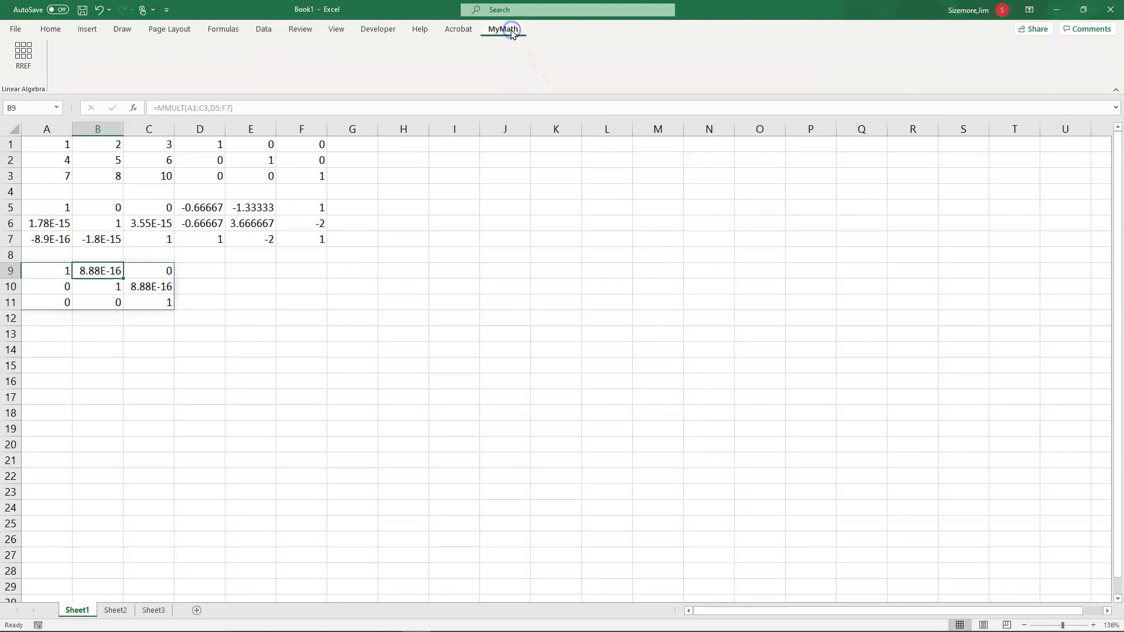
pyautogui.click(22, 65)
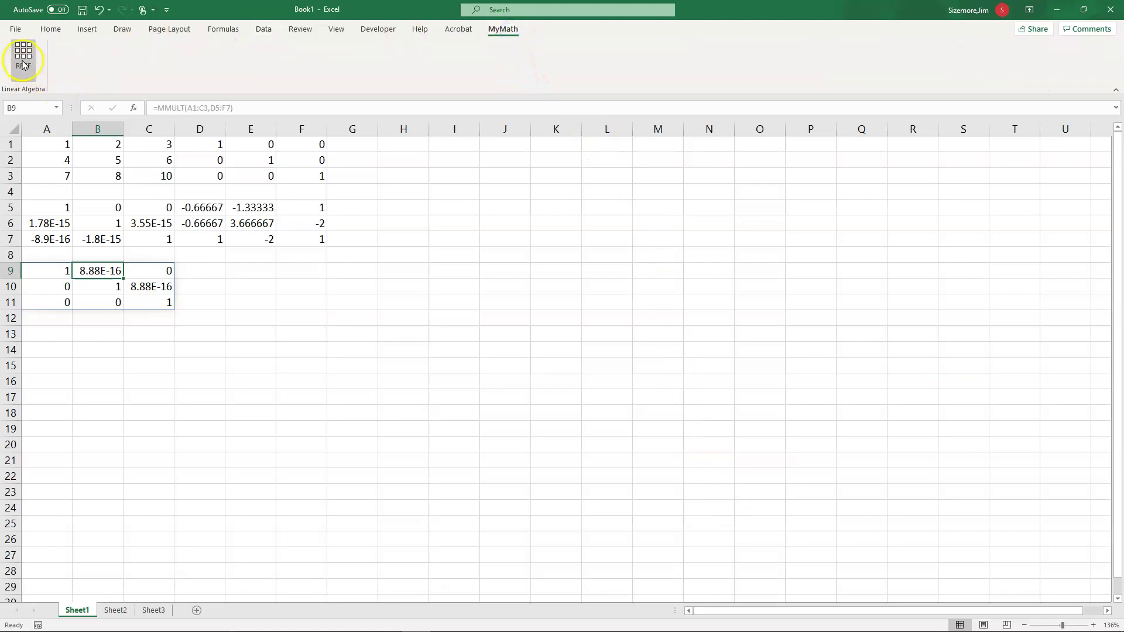
pyautogui.click(520, 300)
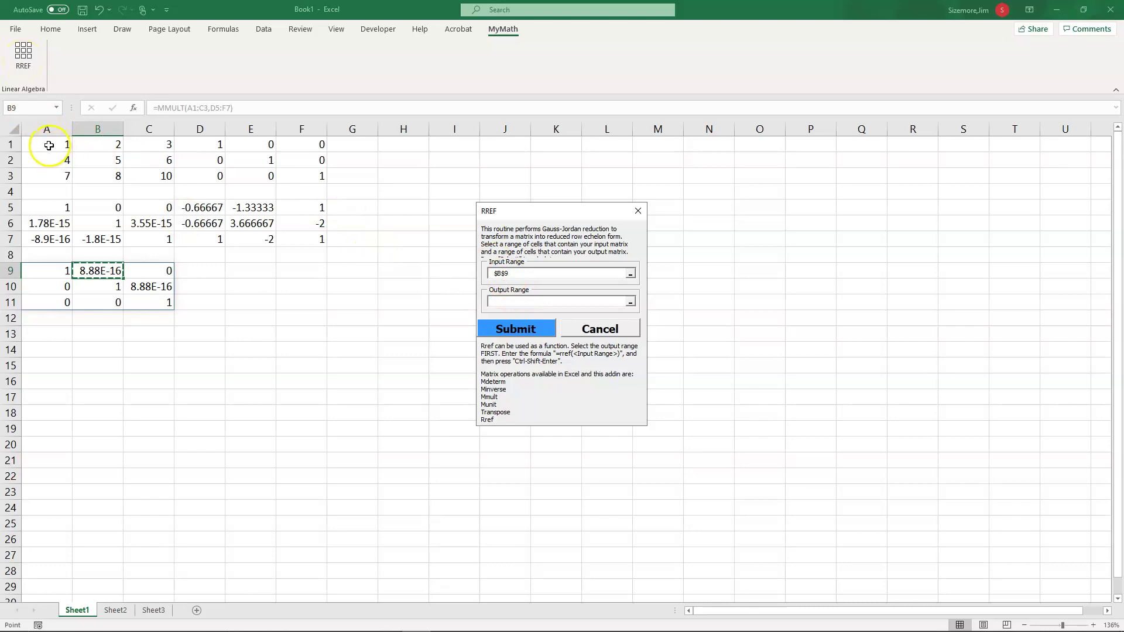
pyautogui.click(466, 274)
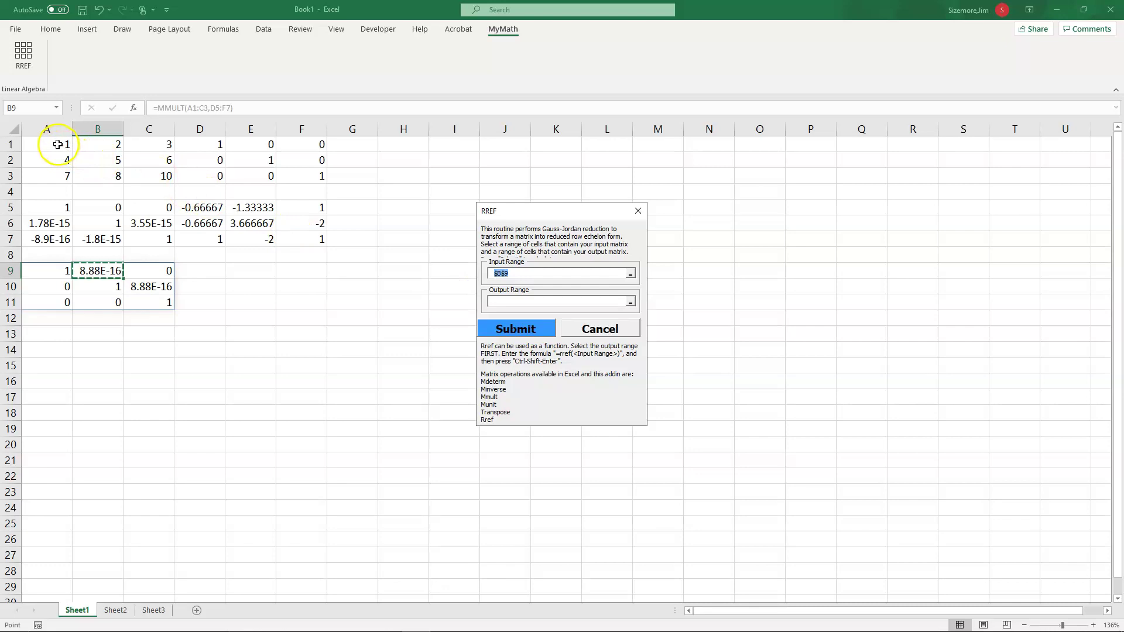
pyautogui.click(524, 274)
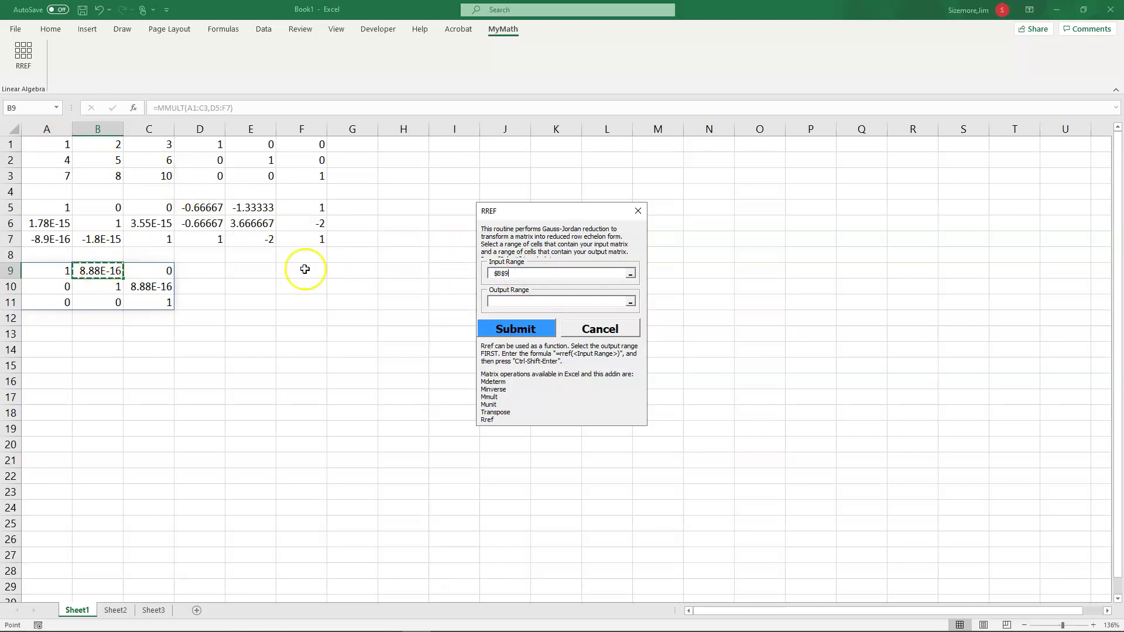
pyautogui.click(513, 271)
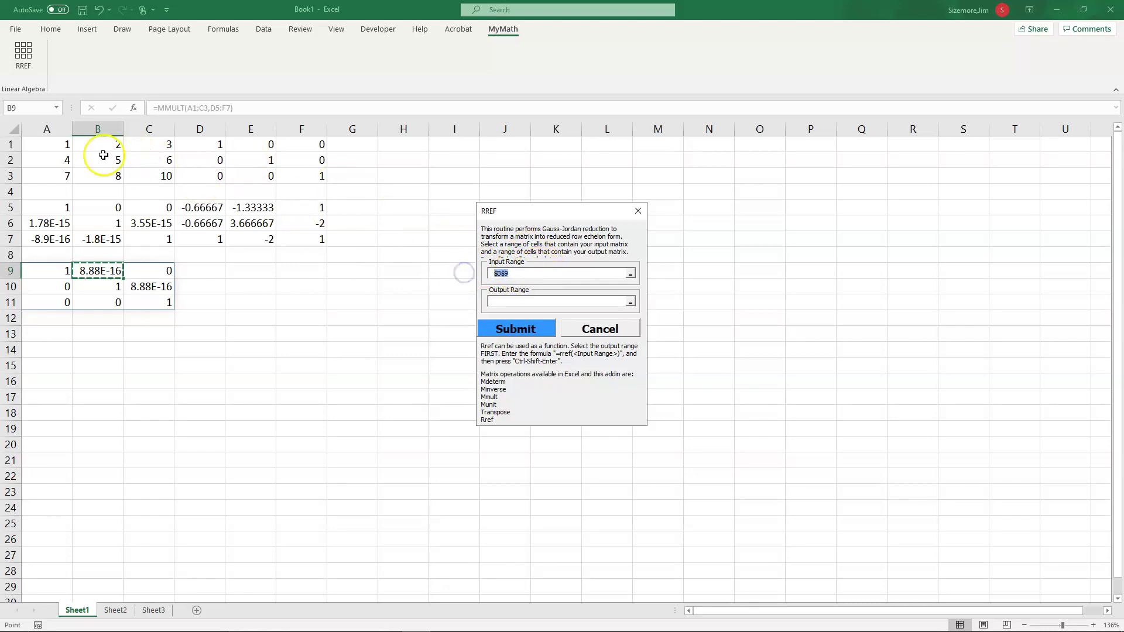
pyautogui.moveTo(58, 146); pyautogui.dragTo(304, 175)
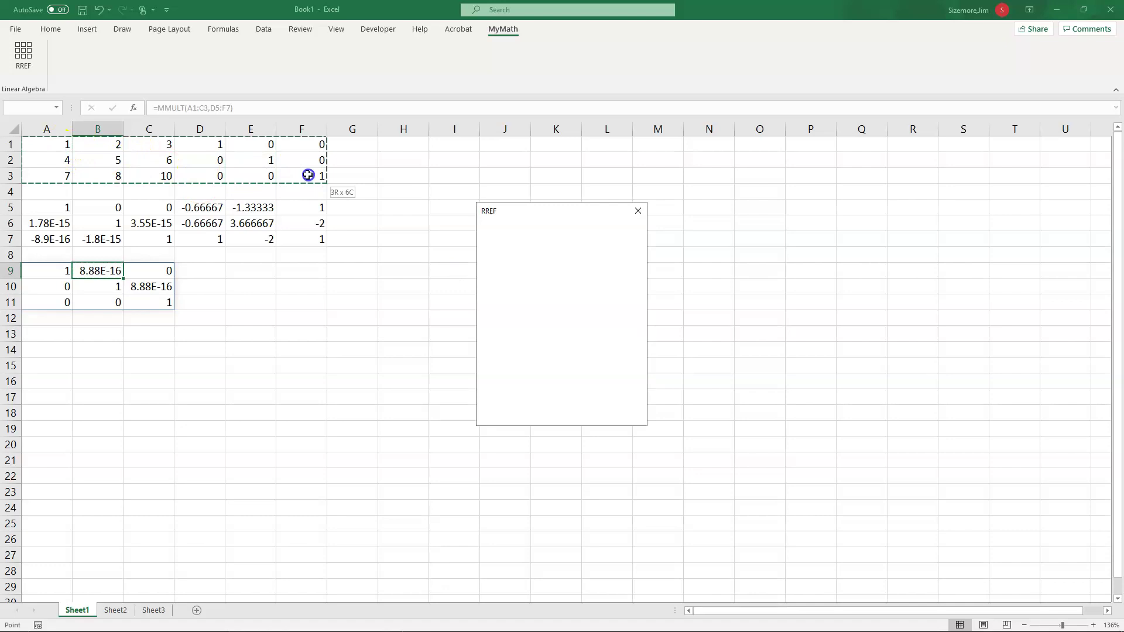
# Set the RREF output range to A13:F15, run the reduction and close the RREF dialog
pyautogui.click(521, 303)
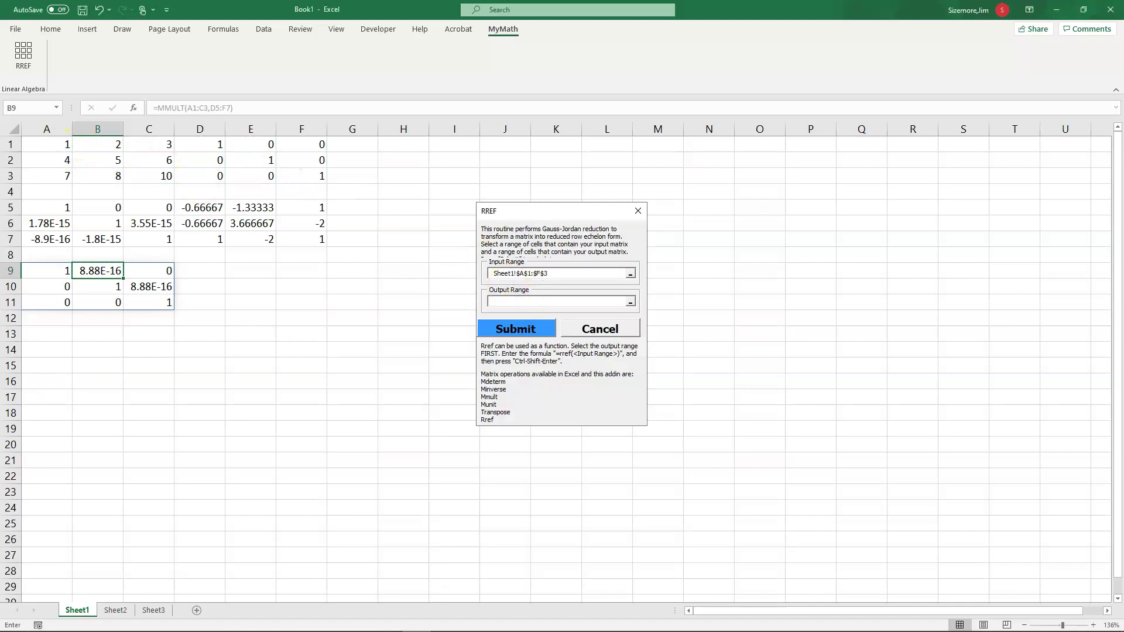
pyautogui.moveTo(42, 336); pyautogui.dragTo(299, 362)
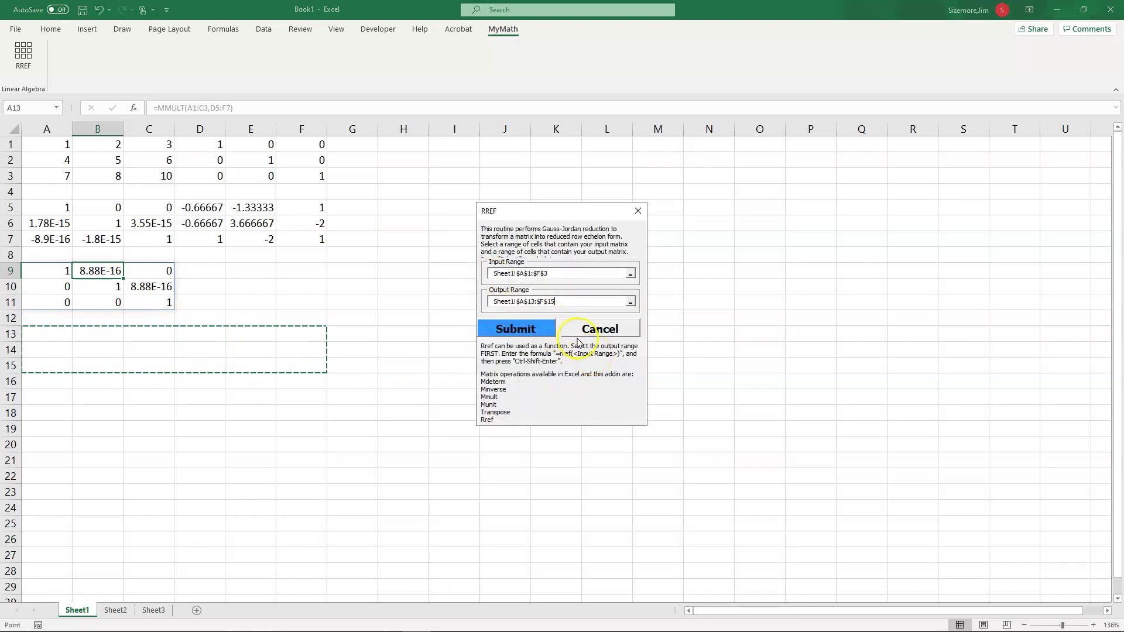
pyautogui.click(531, 331)
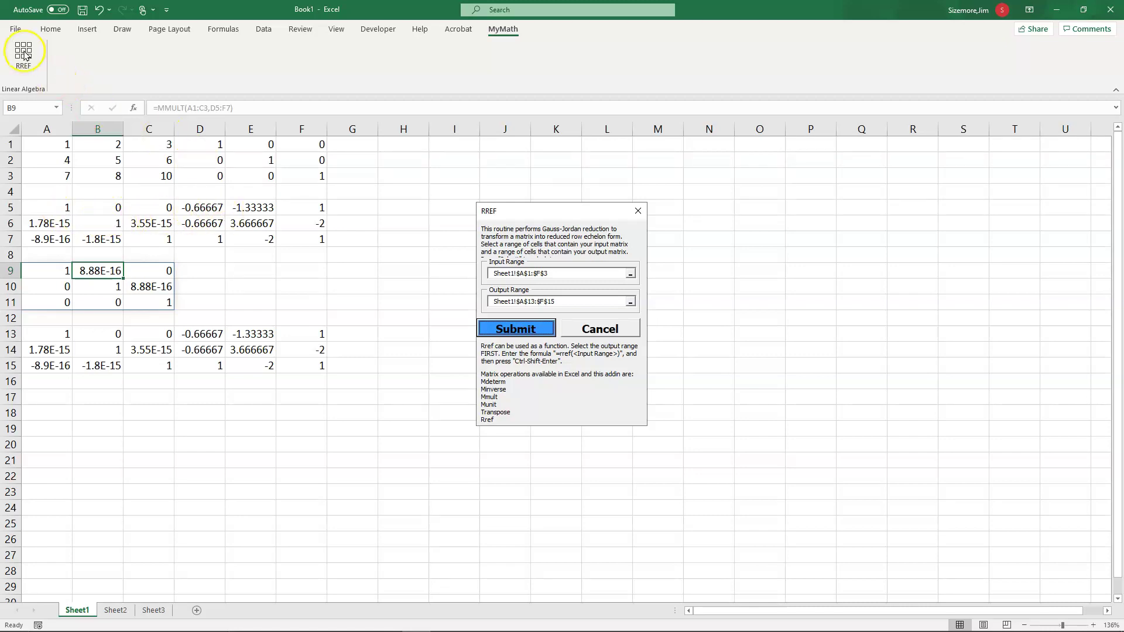
pyautogui.press('Escape')
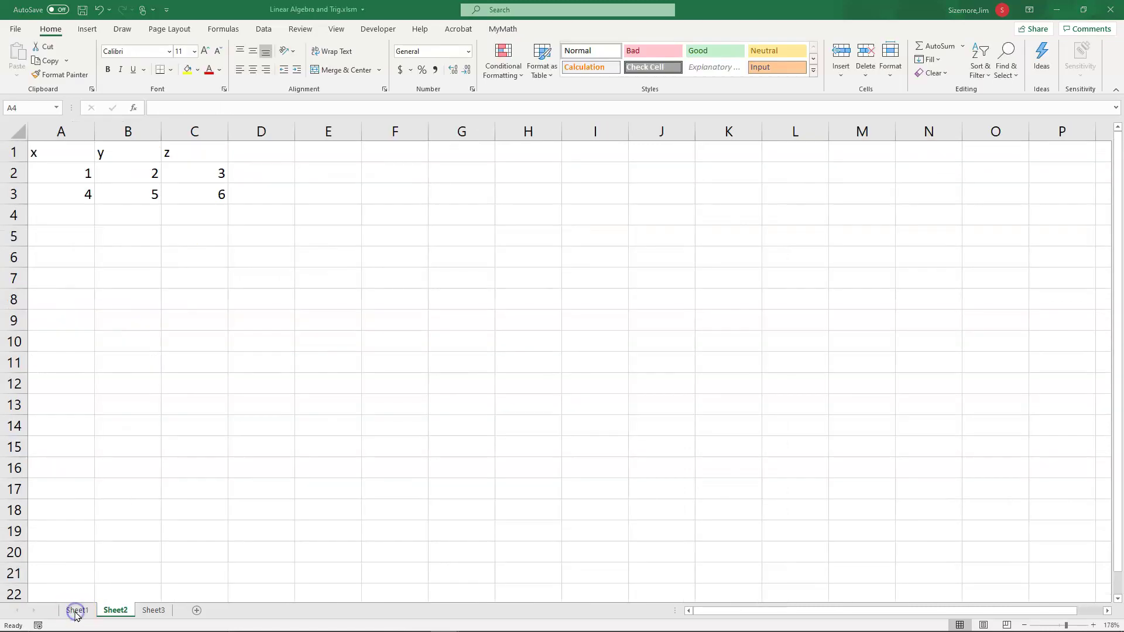
# On Sheet1 of Linear Algebra and Trig.xlsm, examine the rref example, its array formulas and the equivalent MMULT and MINVERSE formulas
pyautogui.click(76, 610)
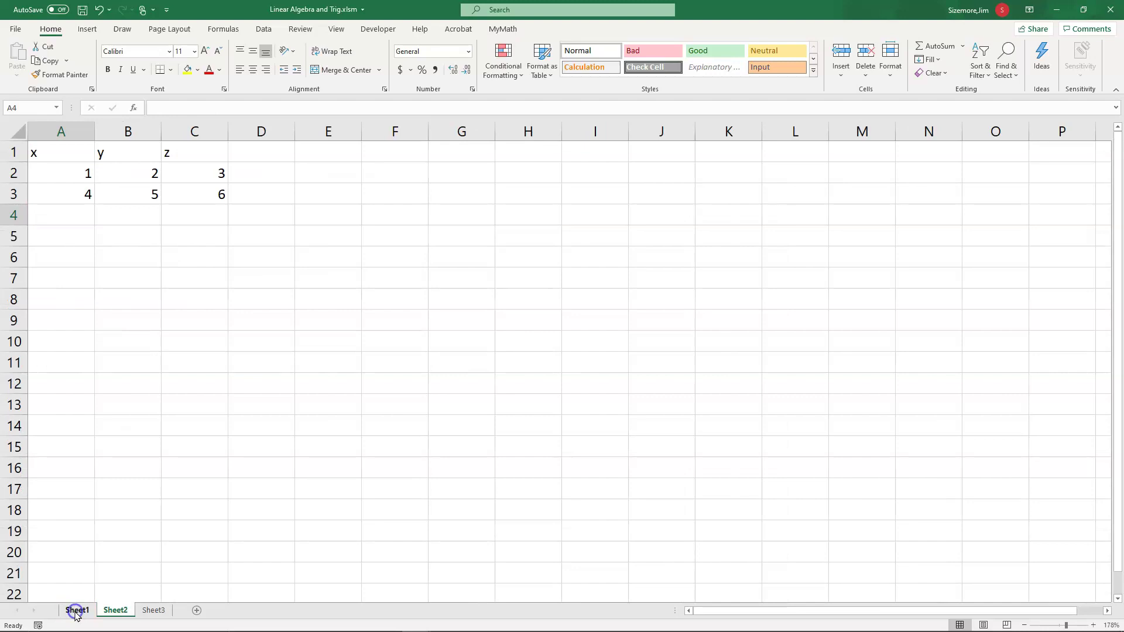
pyautogui.click(64, 150)
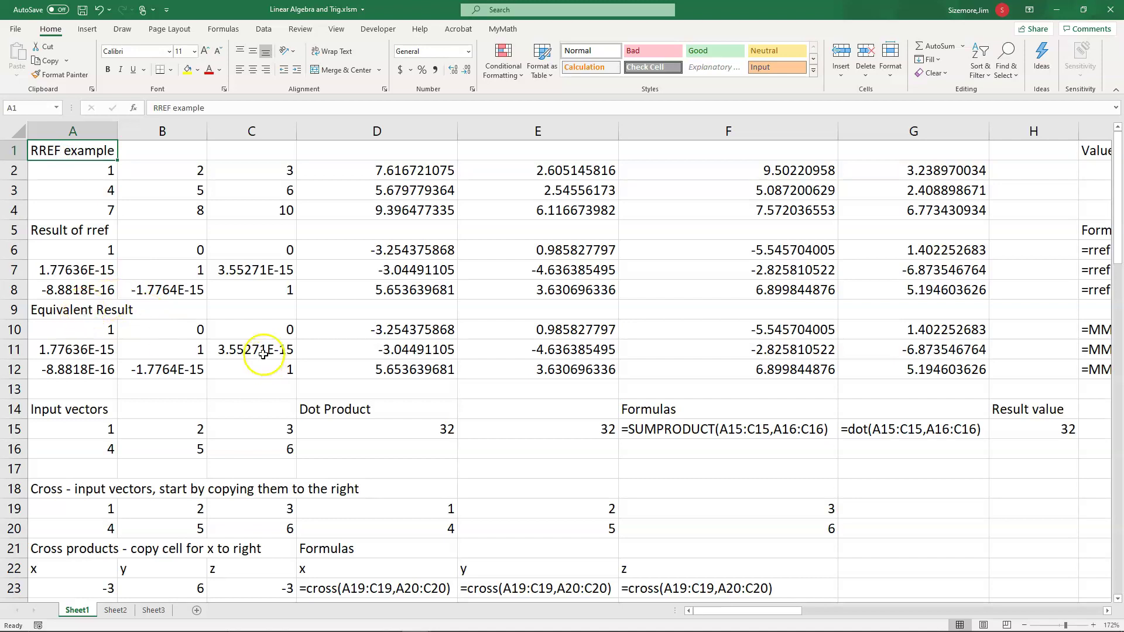
pyautogui.scroll(-1, 258, 348)
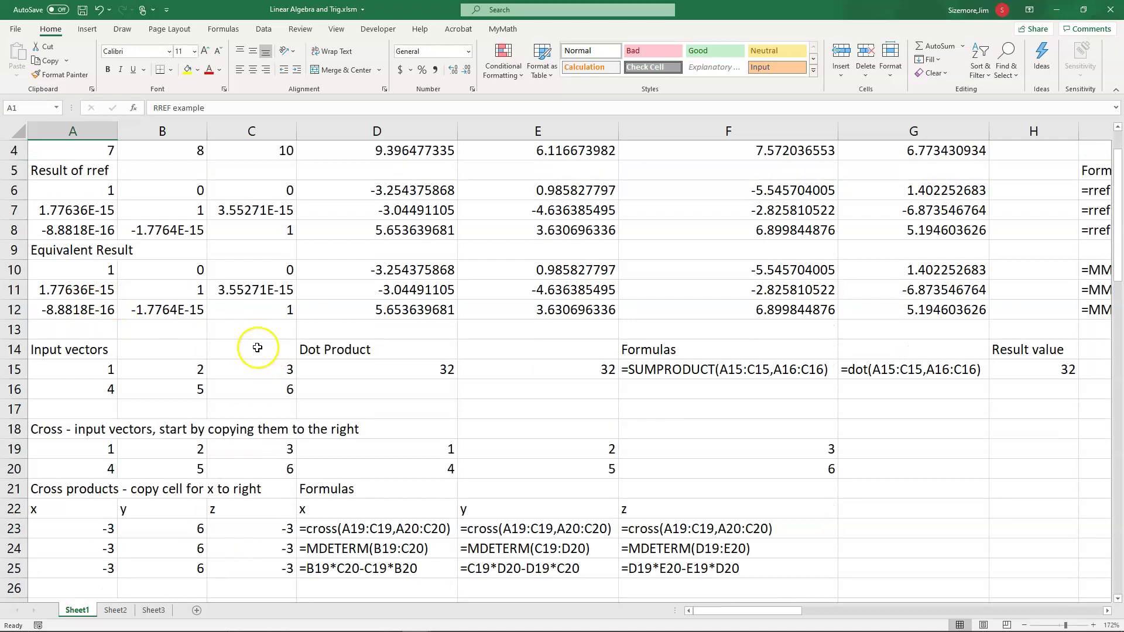
pyautogui.click(1000, 612)
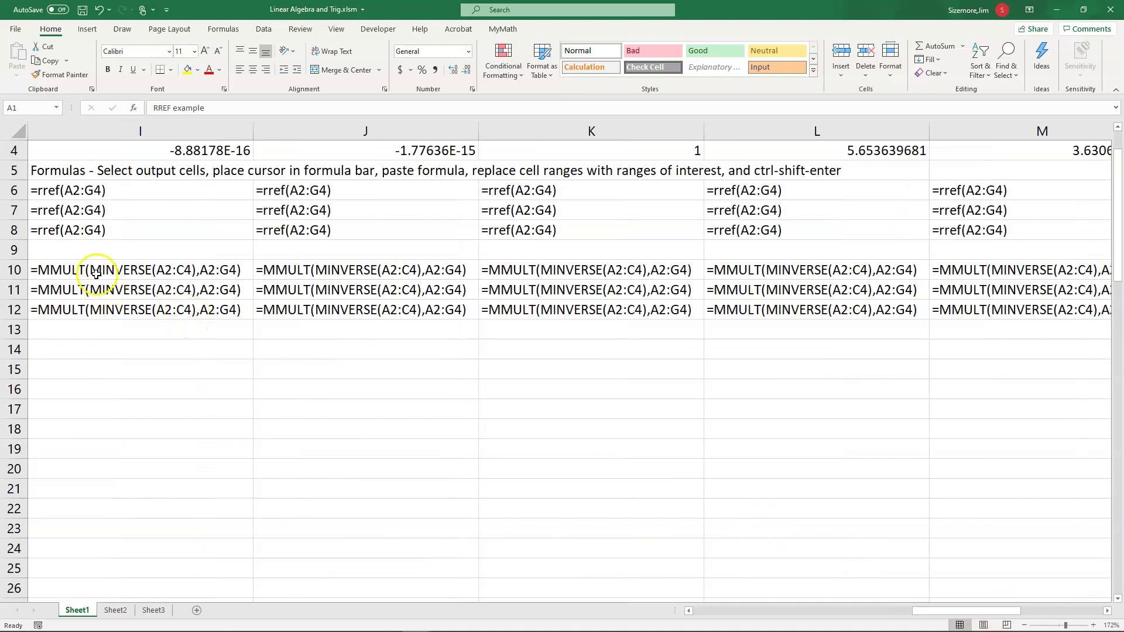
pyautogui.click(70, 188)
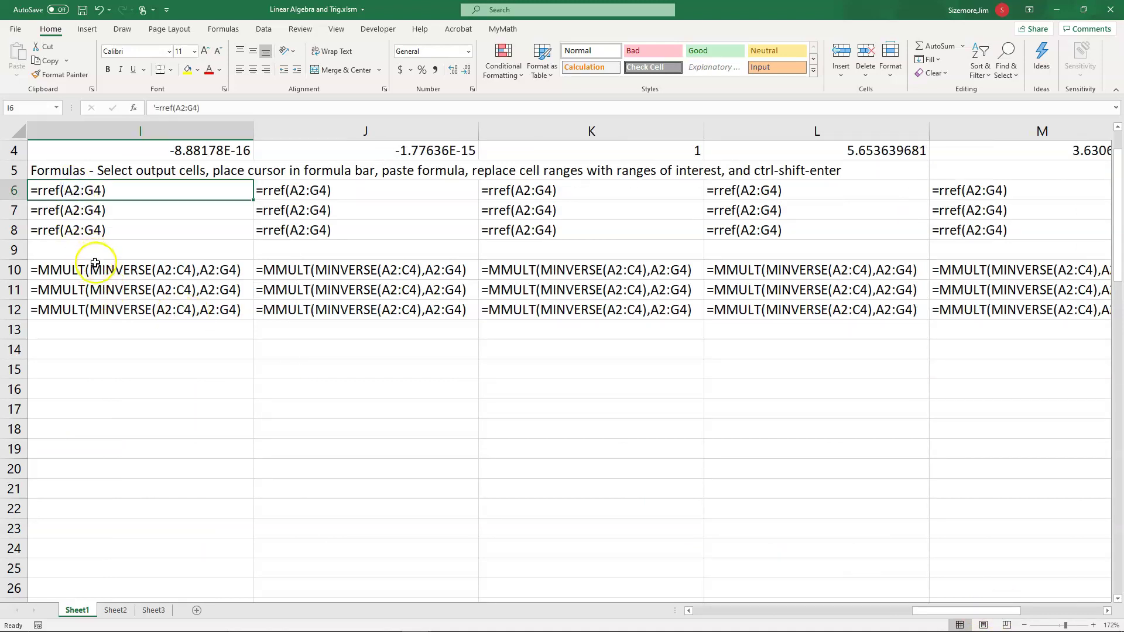
pyautogui.click(99, 268)
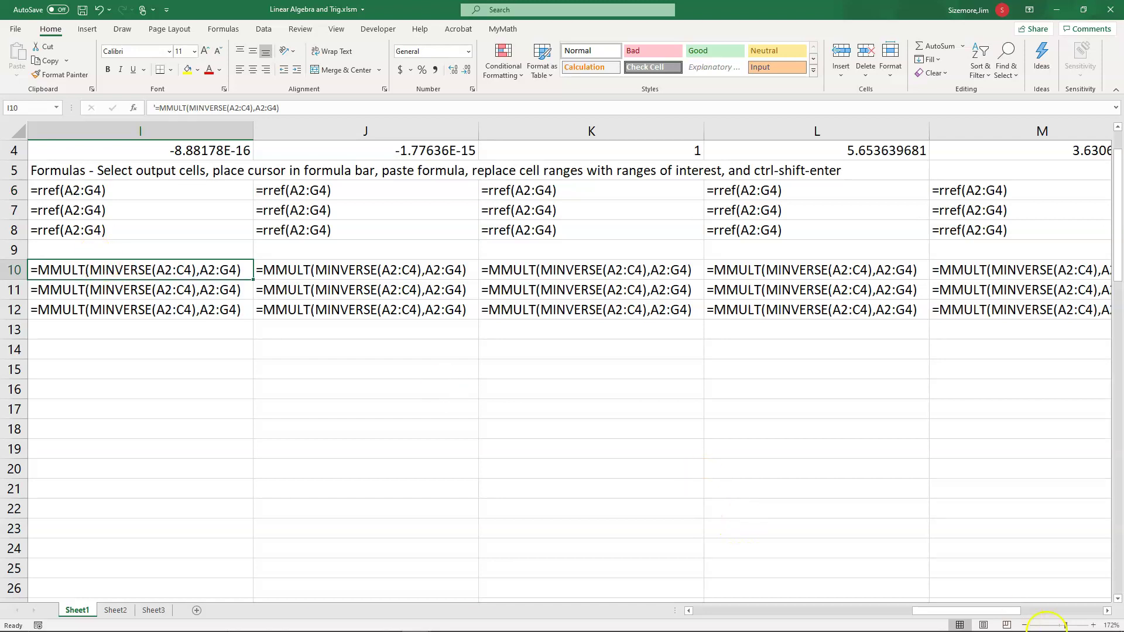
pyautogui.hscroll(-5, 77, 224)
pyautogui.moveTo(59, 189); pyautogui.dragTo(574, 233)
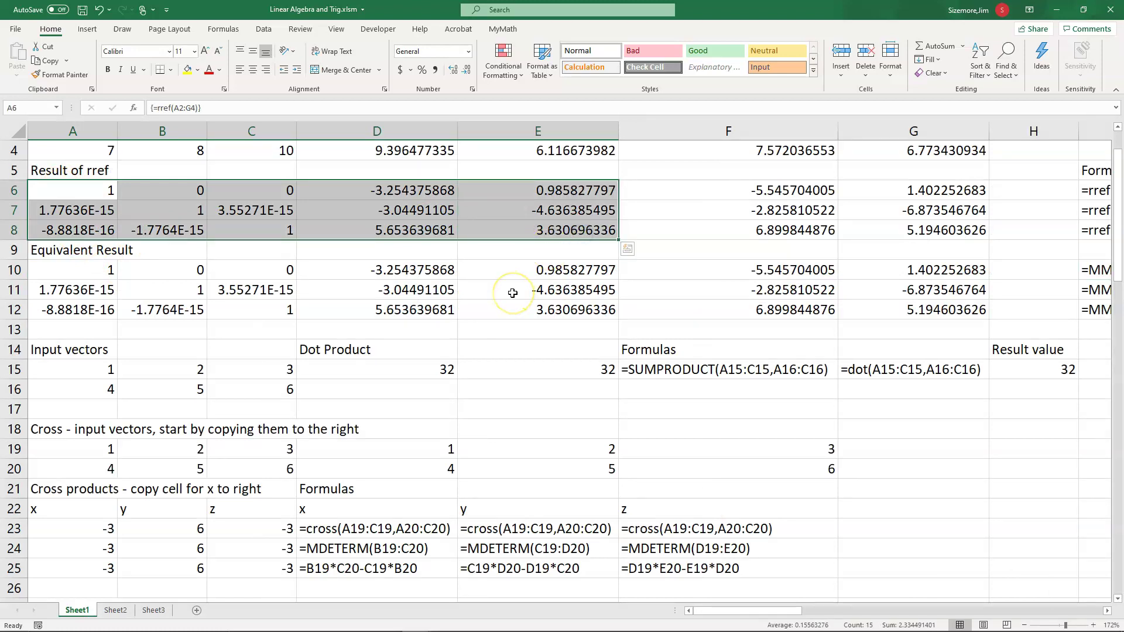
# Compare the SUMPRODUCT formula in D15 with the dot formula in E15 for the two input vectors
pyautogui.click(348, 350)
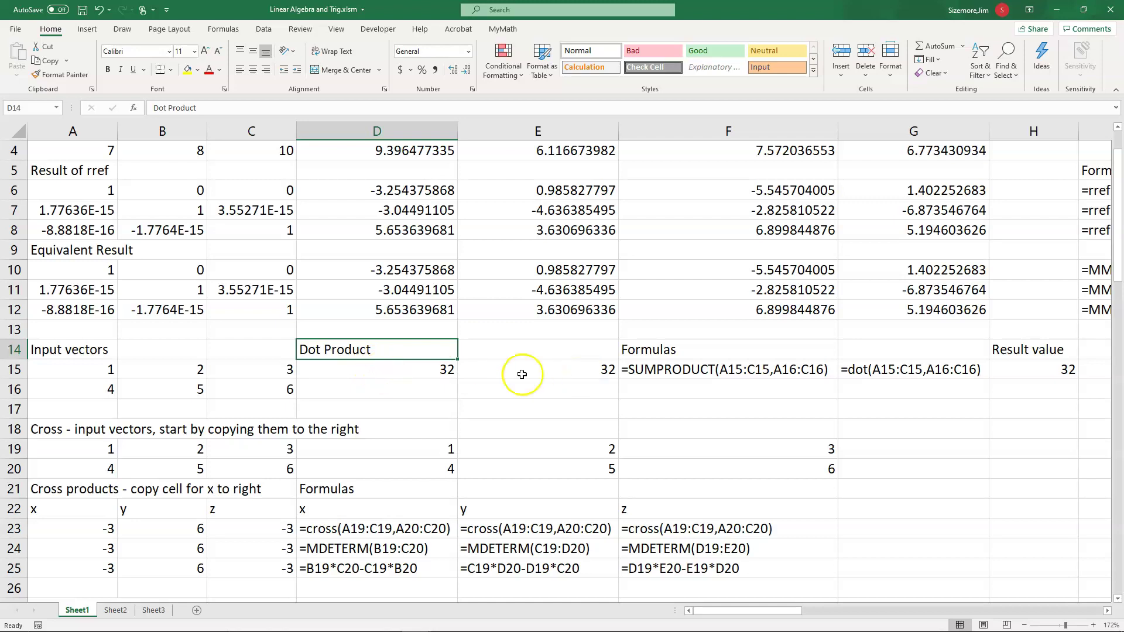
pyautogui.click(431, 368)
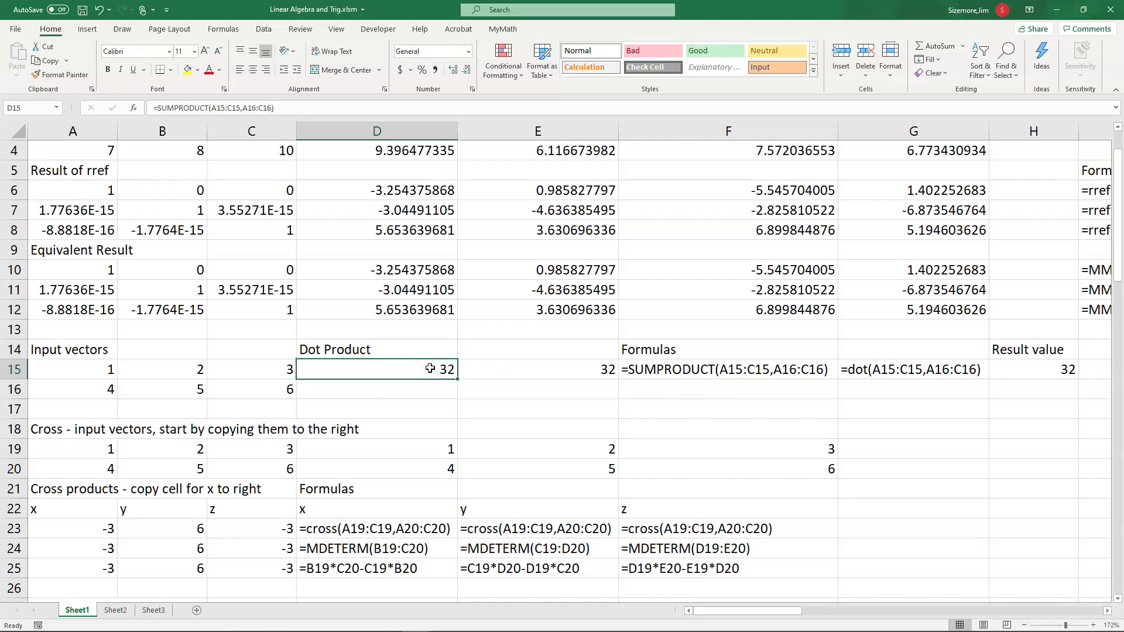
pyautogui.click(183, 103)
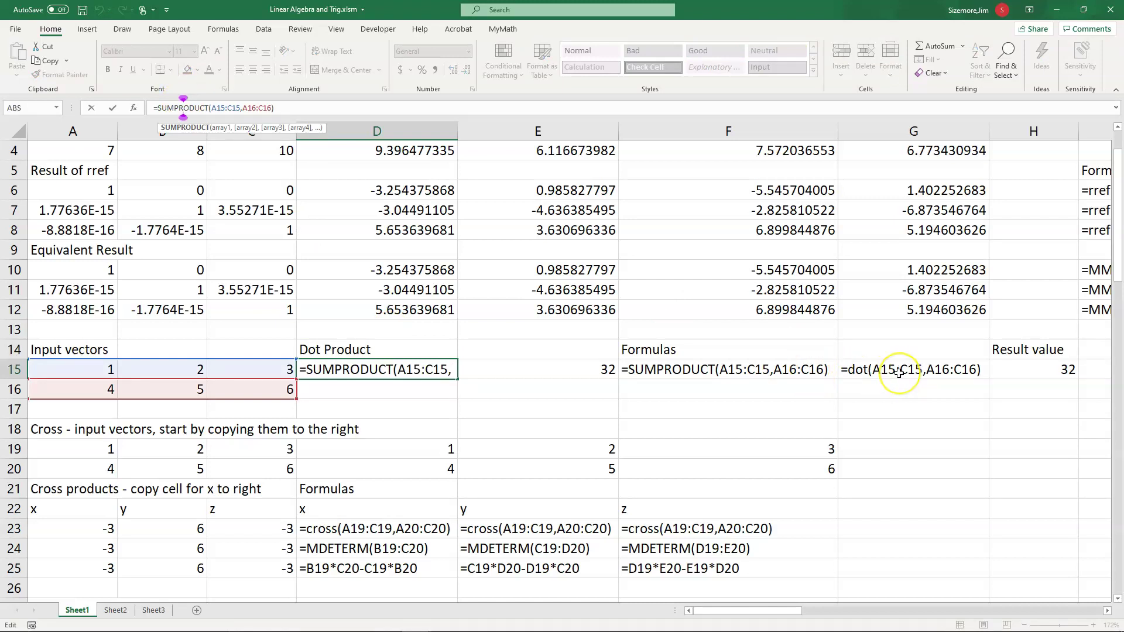
pyautogui.click(512, 366)
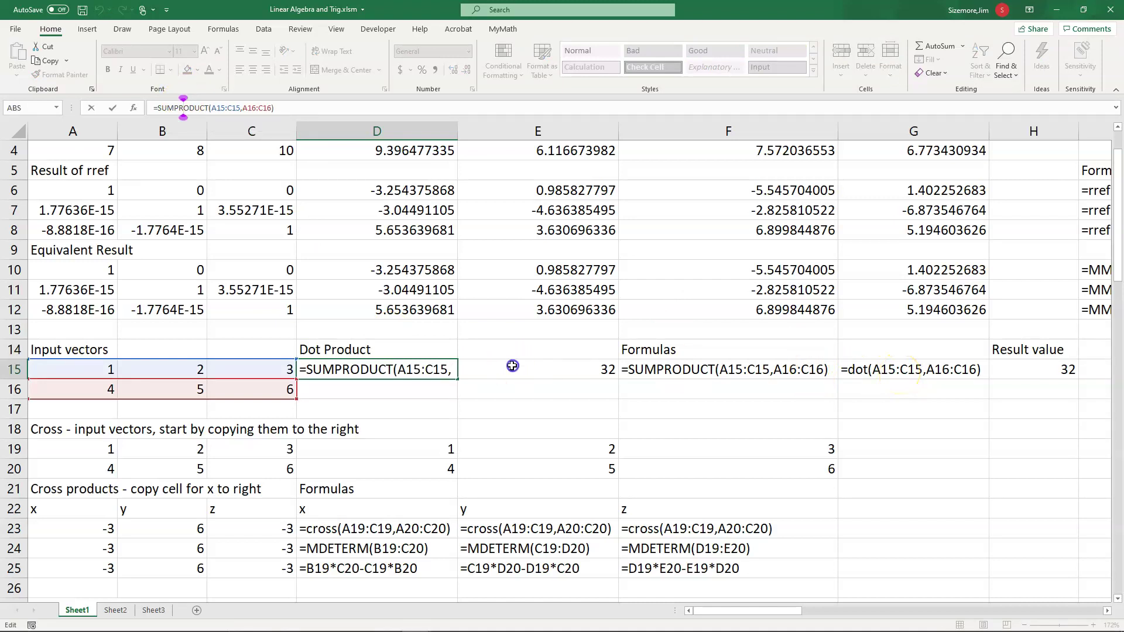
pyautogui.click(244, 108)
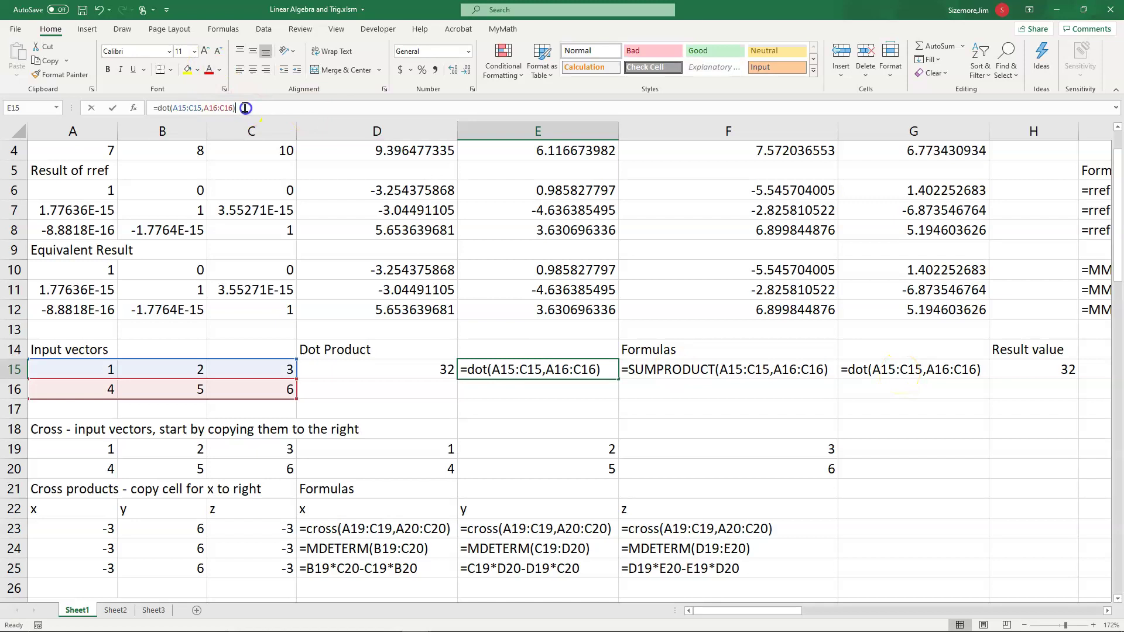
pyautogui.scroll(-2, 598, 433)
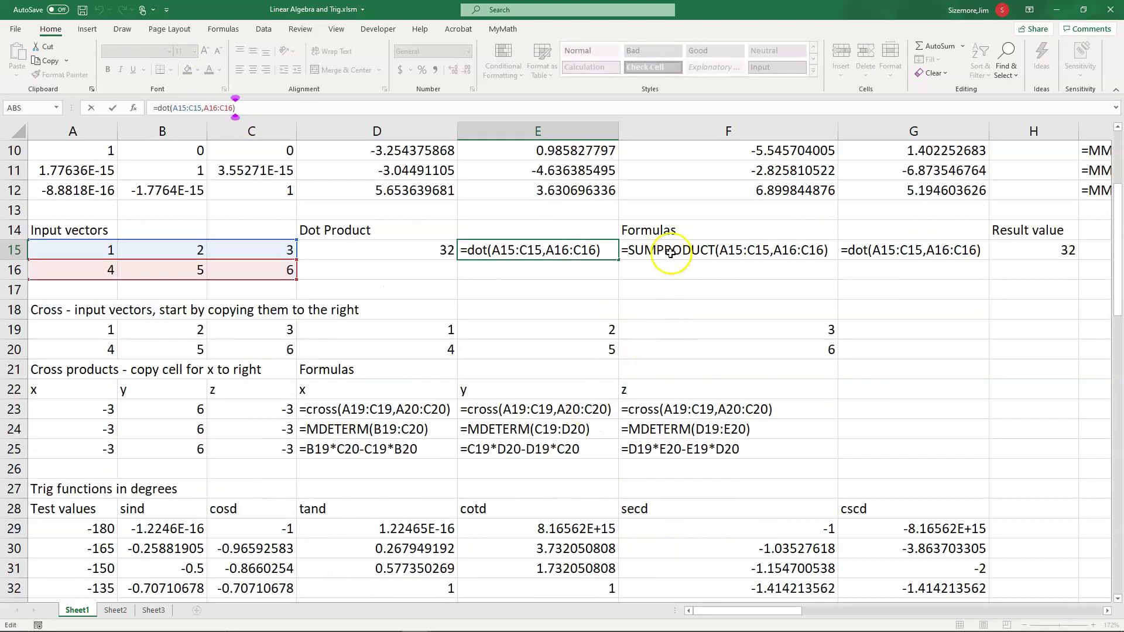
pyautogui.scroll(3, 660, 331)
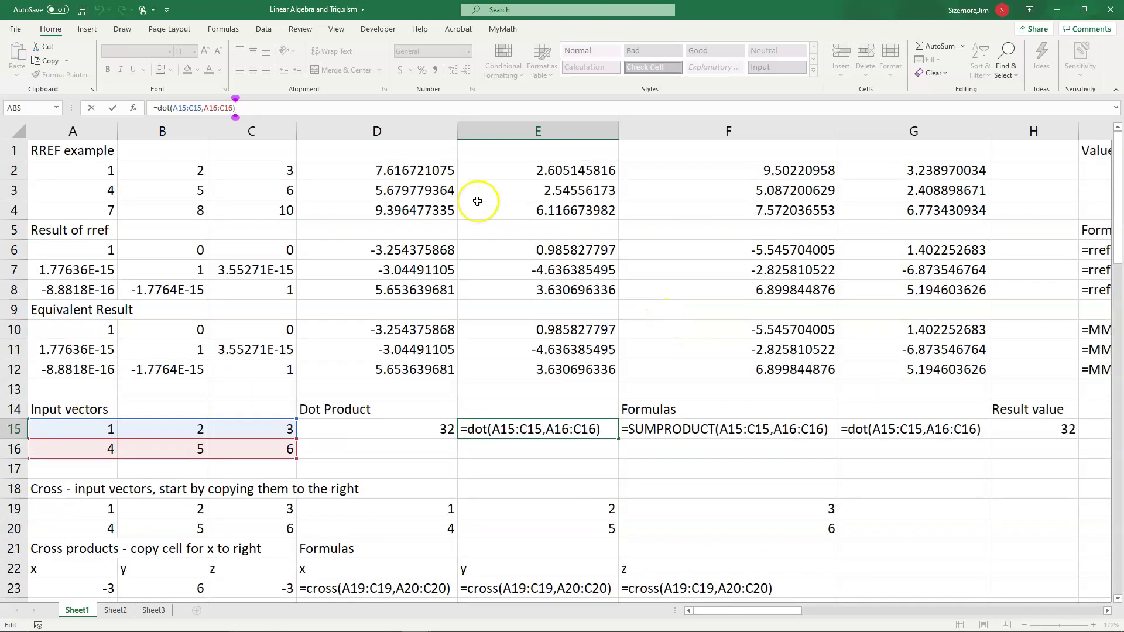
# Look over the rref and MMULT/MINVERSE formula listings in columns I to M, and return to the examples starting in column A
pyautogui.click(1090, 370)
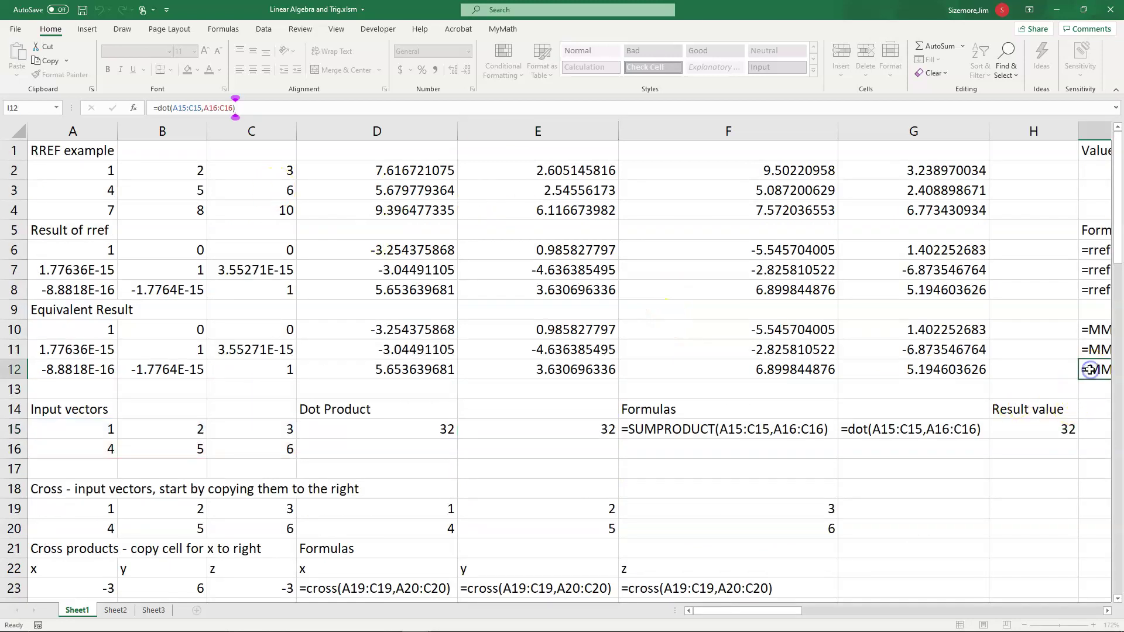
pyautogui.click(1079, 609)
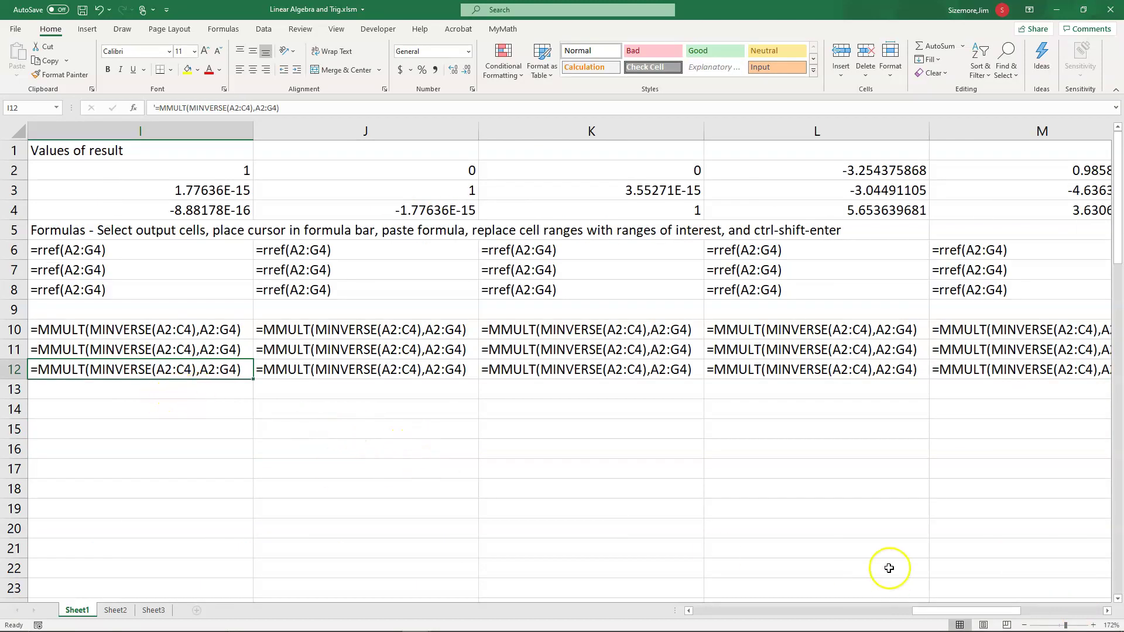
pyautogui.hscroll(-1, 940, 609)
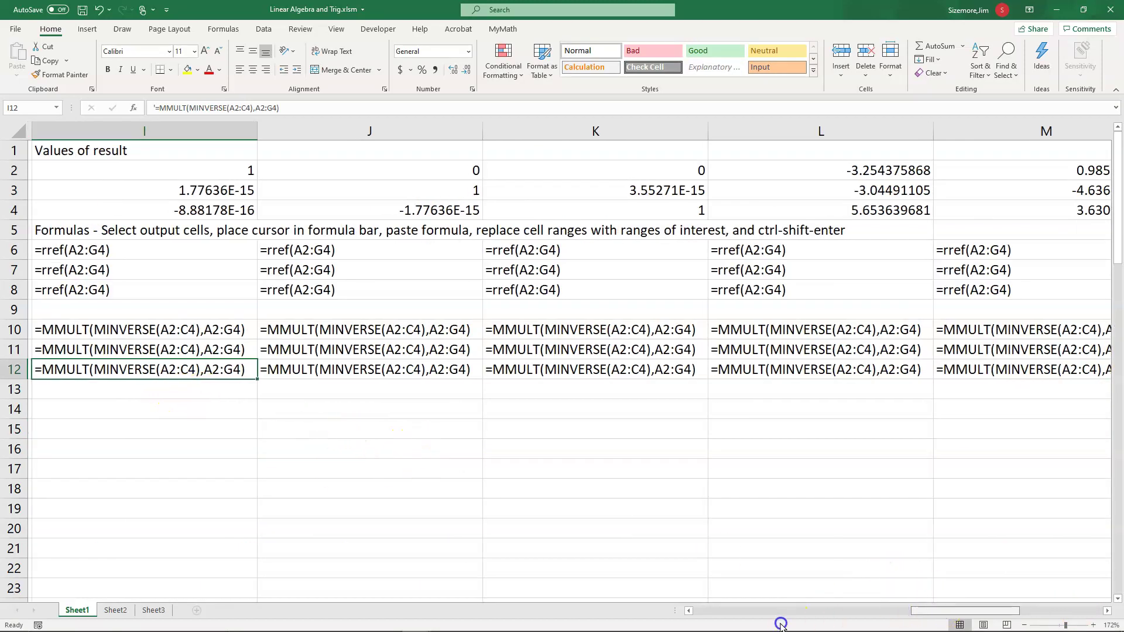
pyautogui.click(703, 611)
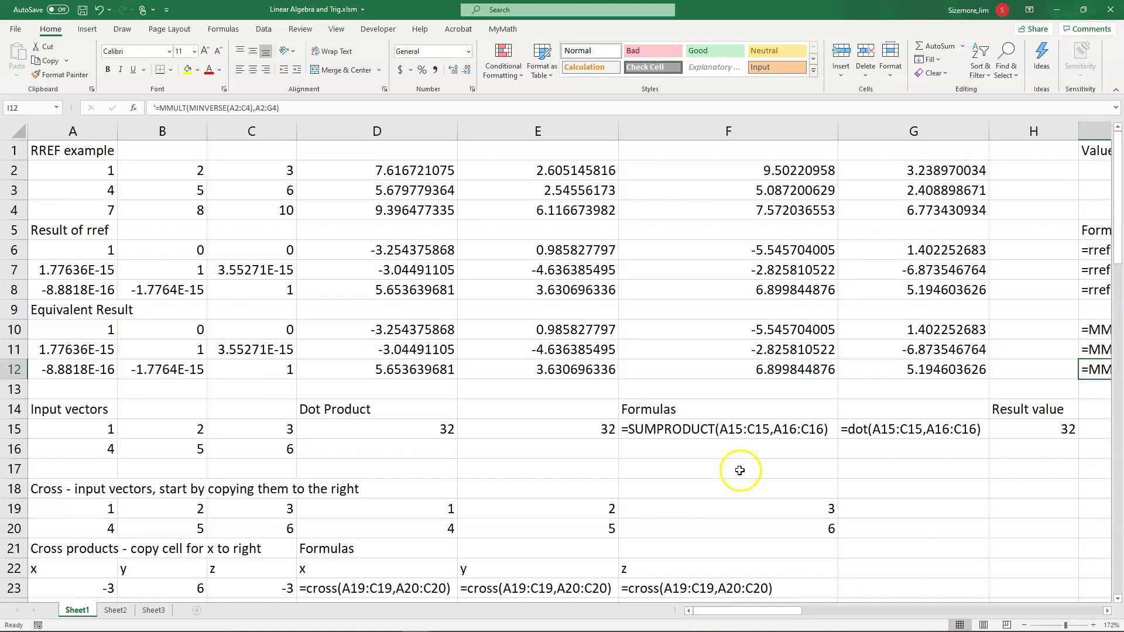
# Examine the cross product example's formulas, its input vectors in A19:C20 and their copy in D19:F20
pyautogui.scroll(-3, 740, 471)
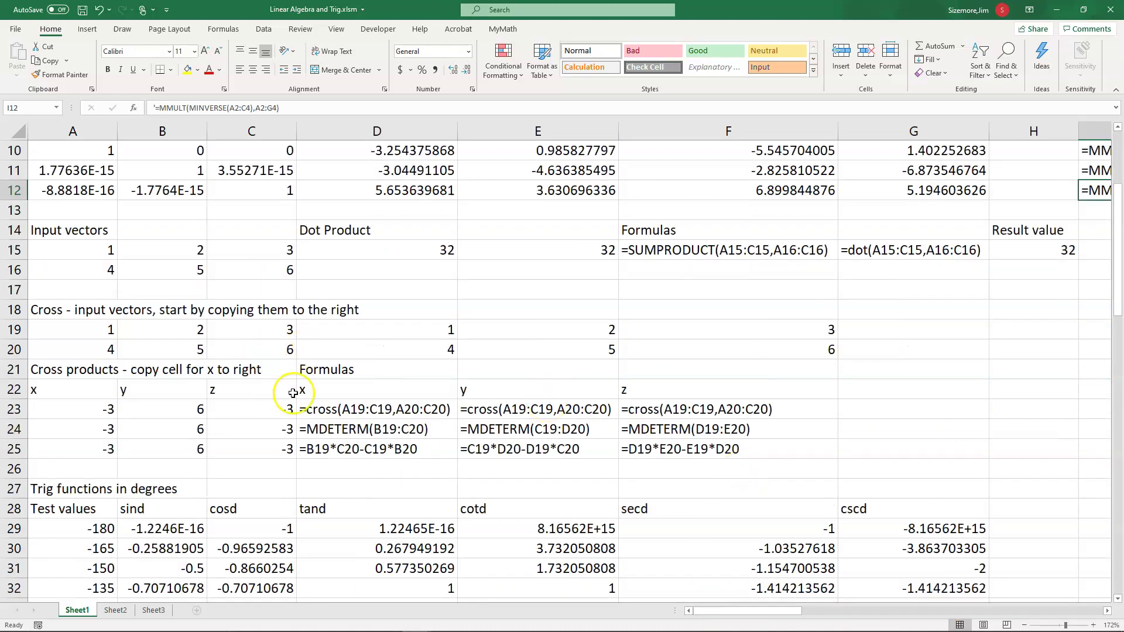
pyautogui.click(349, 409)
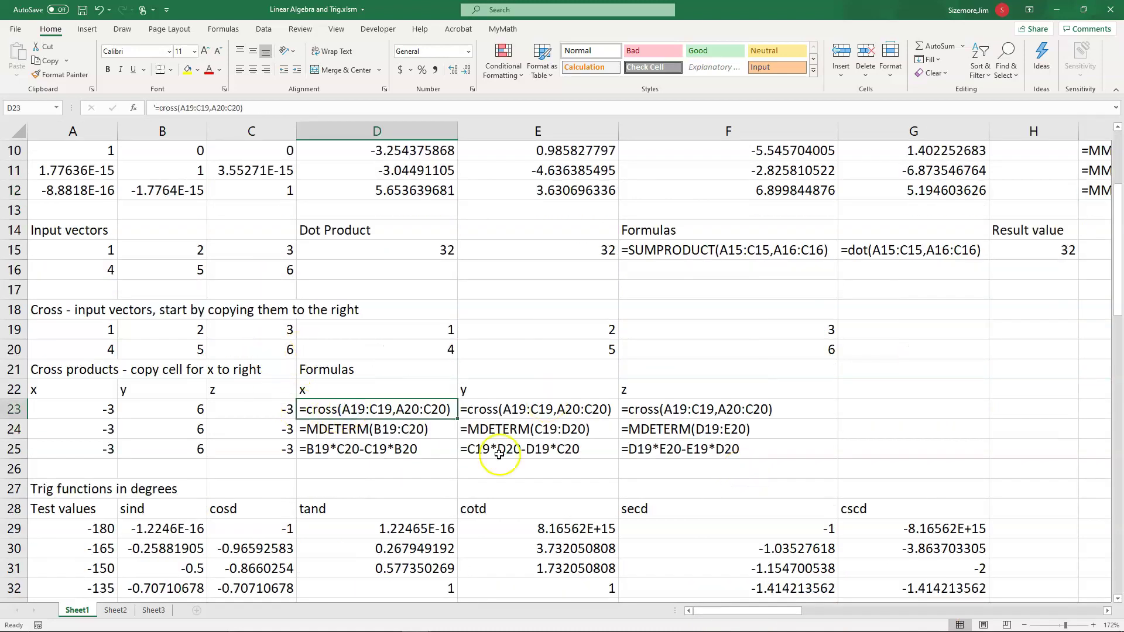
pyautogui.click(396, 430)
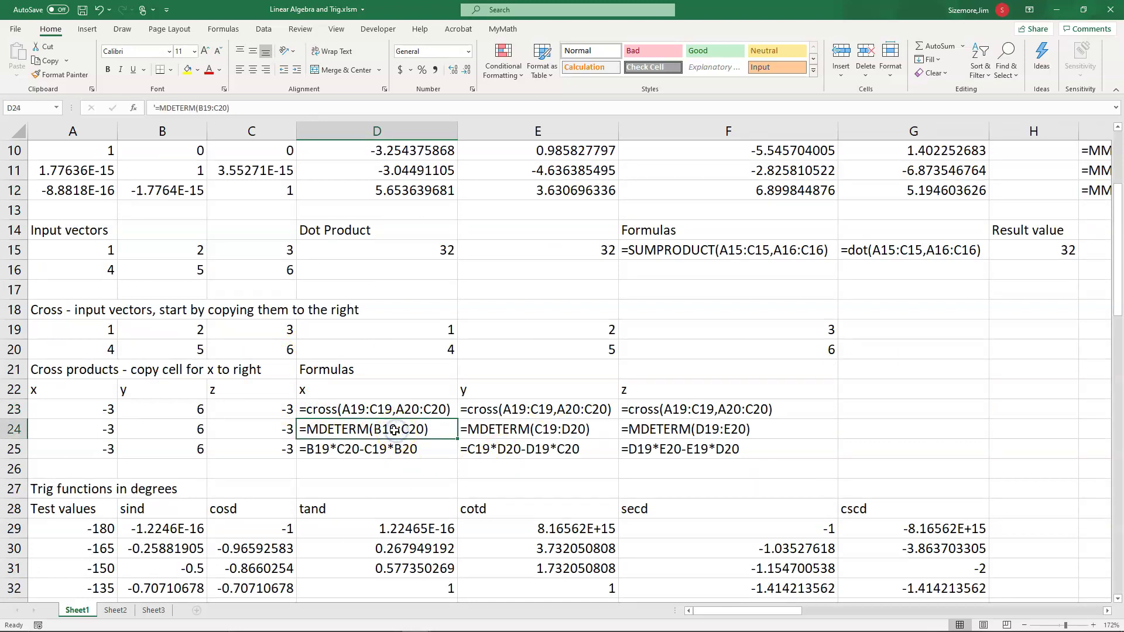
pyautogui.click(104, 334)
pyautogui.moveTo(104, 351); pyautogui.dragTo(254, 351)
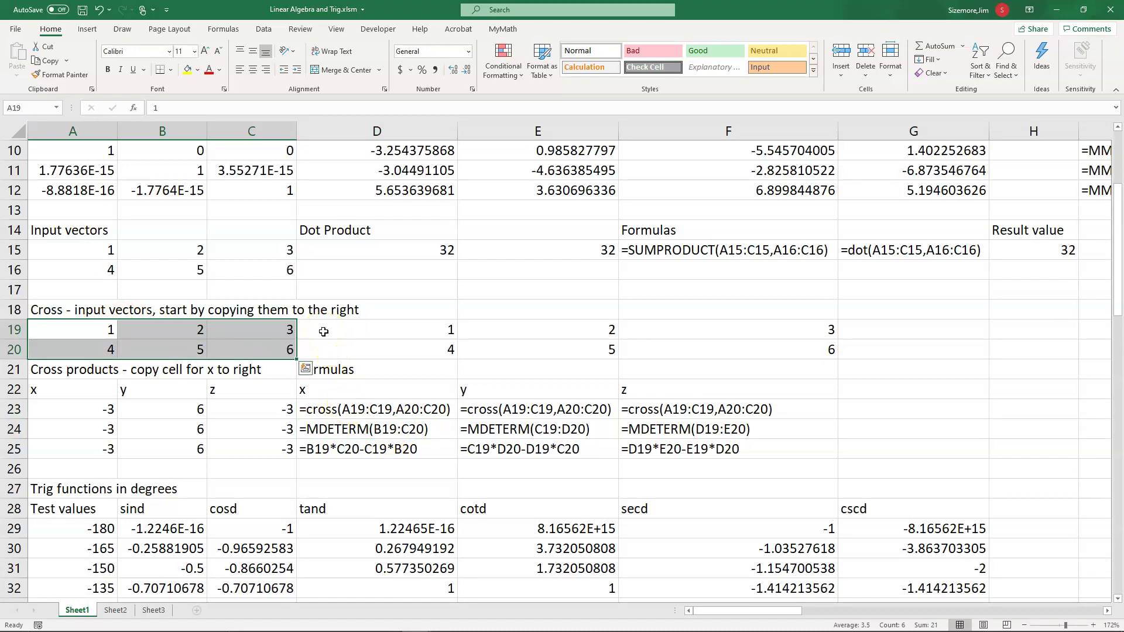
pyautogui.moveTo(324, 332); pyautogui.dragTo(776, 353)
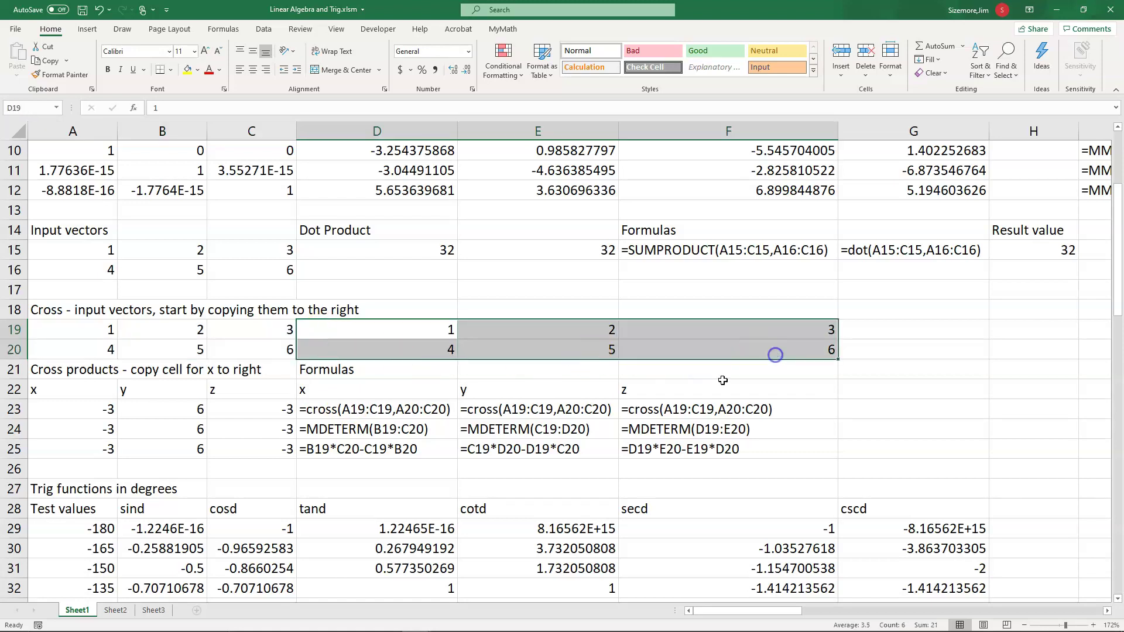
# Inspect the MDETERM cross product formulas for the x and y components in A24 and B24
pyautogui.click(381, 429)
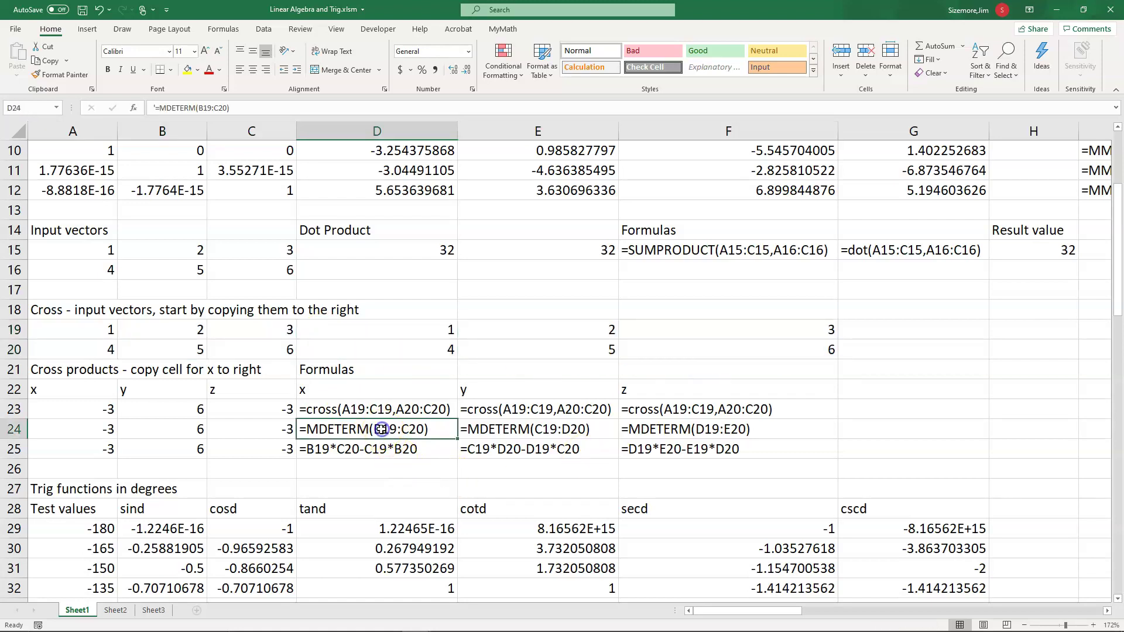
pyautogui.click(254, 112)
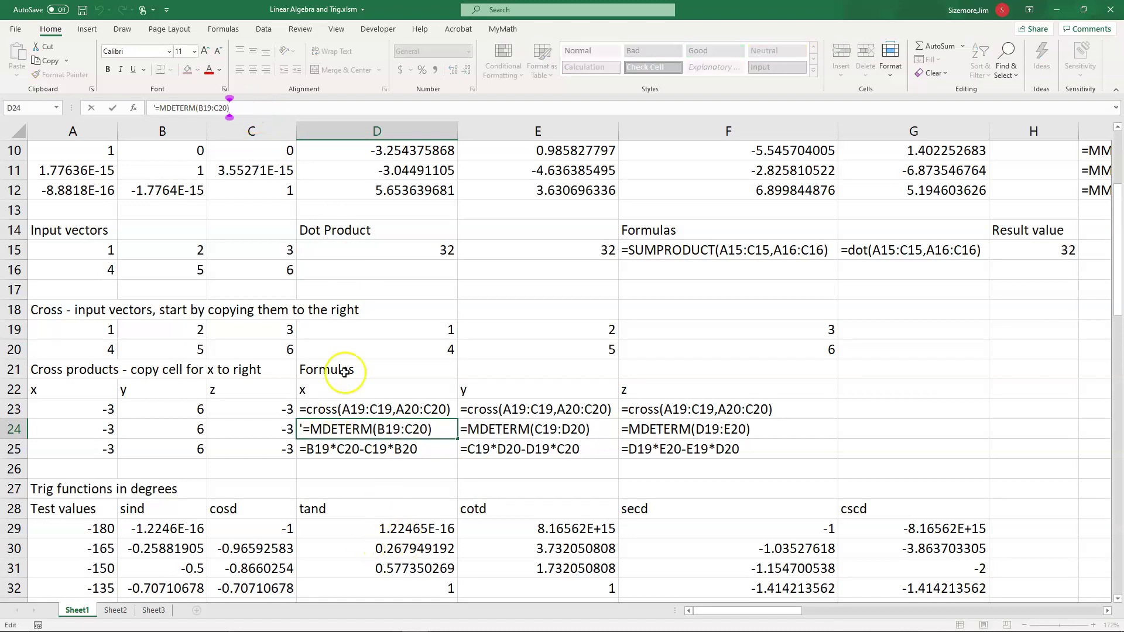
pyautogui.press('Home')
pyautogui.press('Delete')
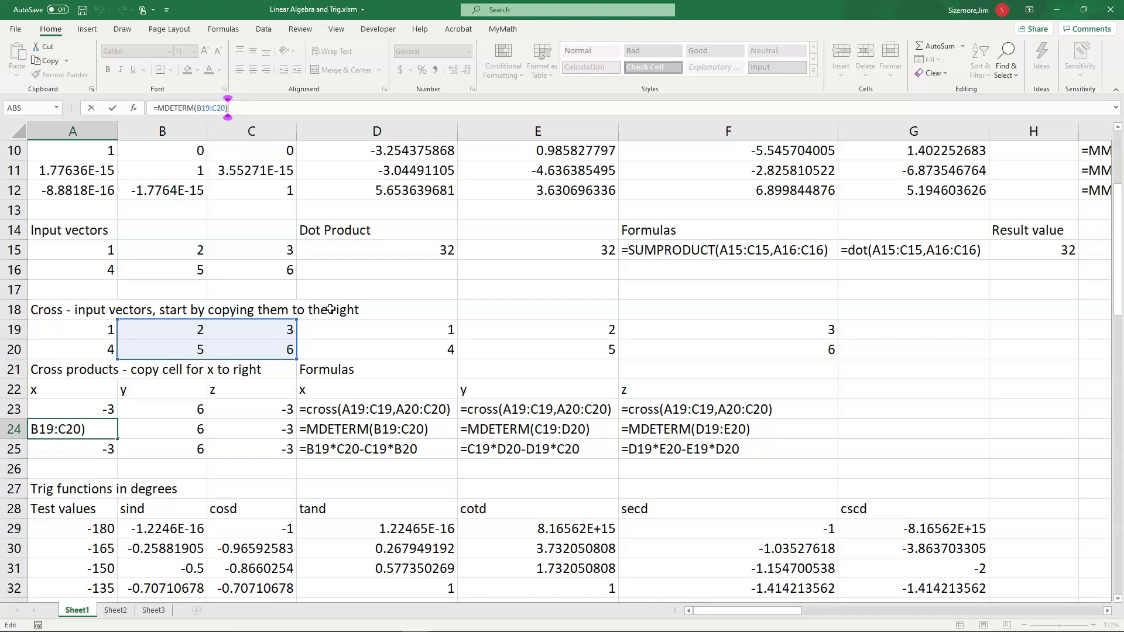
pyautogui.click(82, 427)
pyautogui.click(172, 430)
pyautogui.click(251, 103)
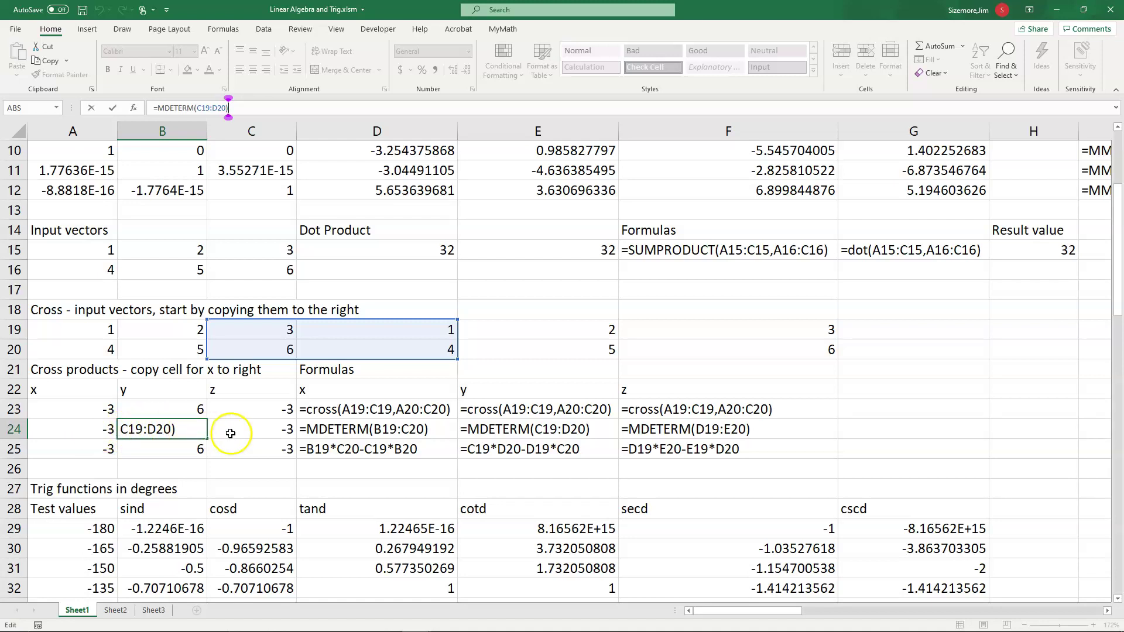
# Review the cross function's formula text in D23 and trace the cell references of the written-out cross product formulas in A25 and B25
pyautogui.click(378, 411)
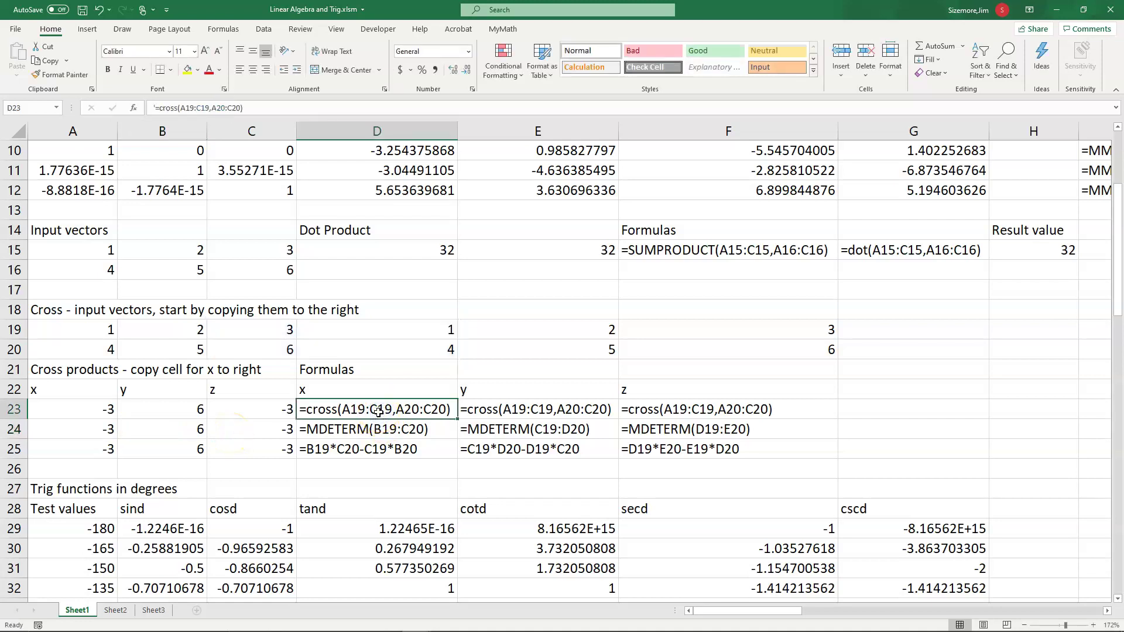
pyautogui.click(374, 413)
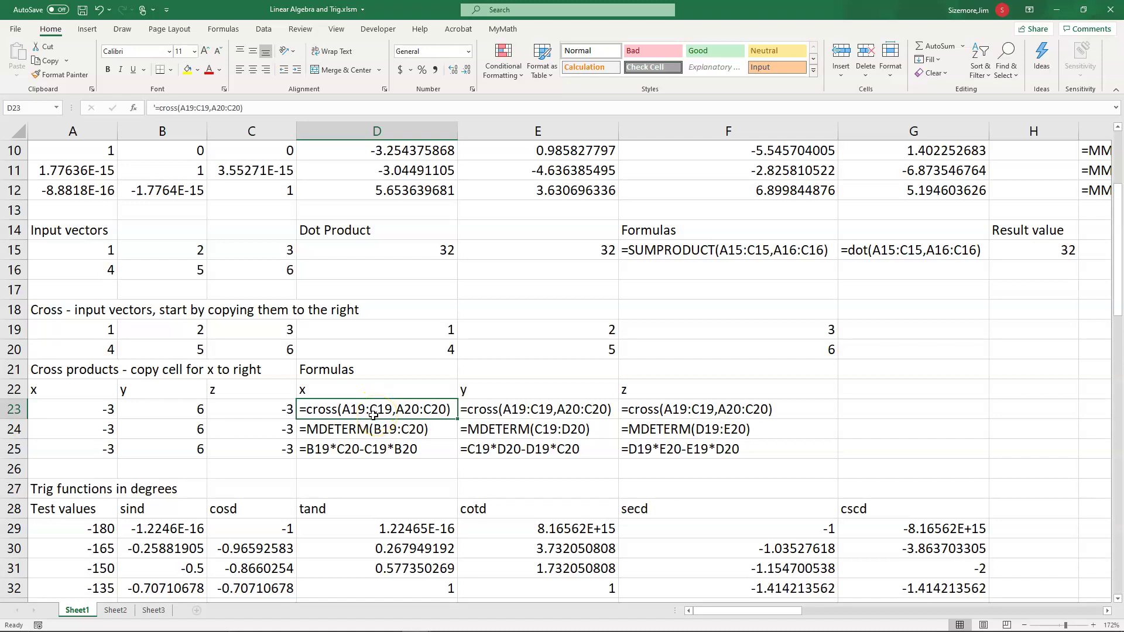
pyautogui.click(370, 451)
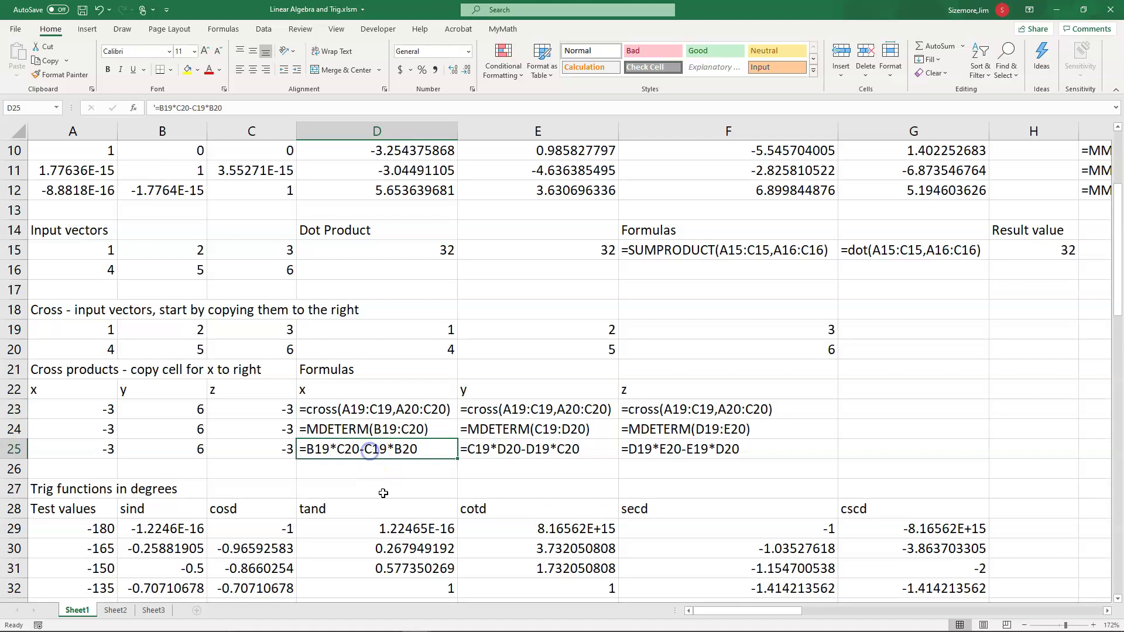
pyautogui.click(120, 448)
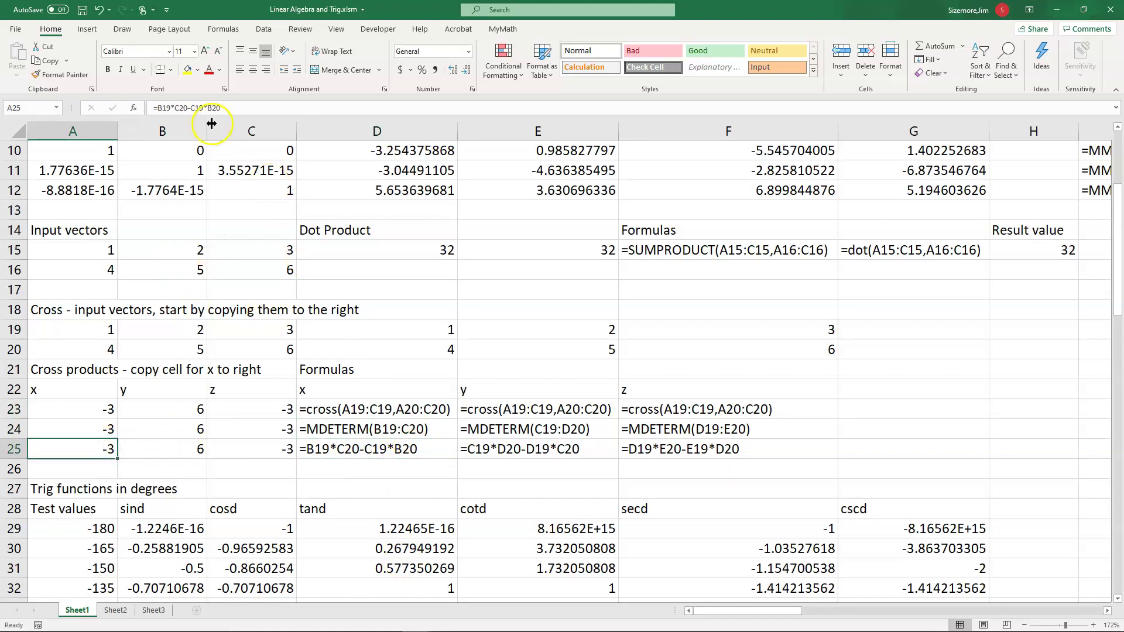
pyautogui.click(231, 107)
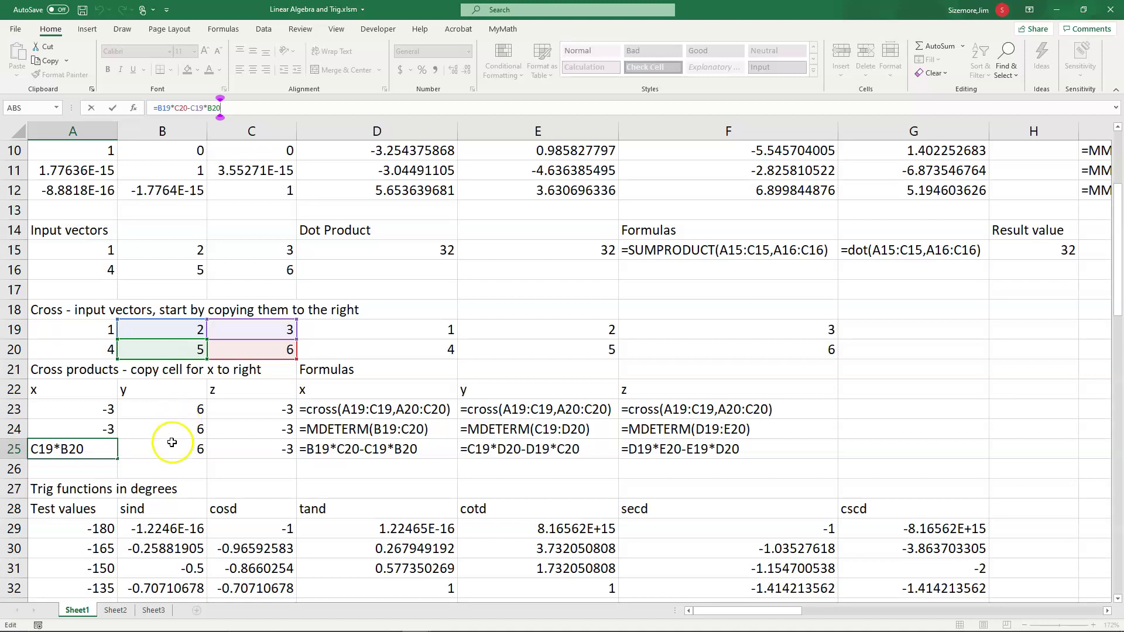
pyautogui.click(171, 448)
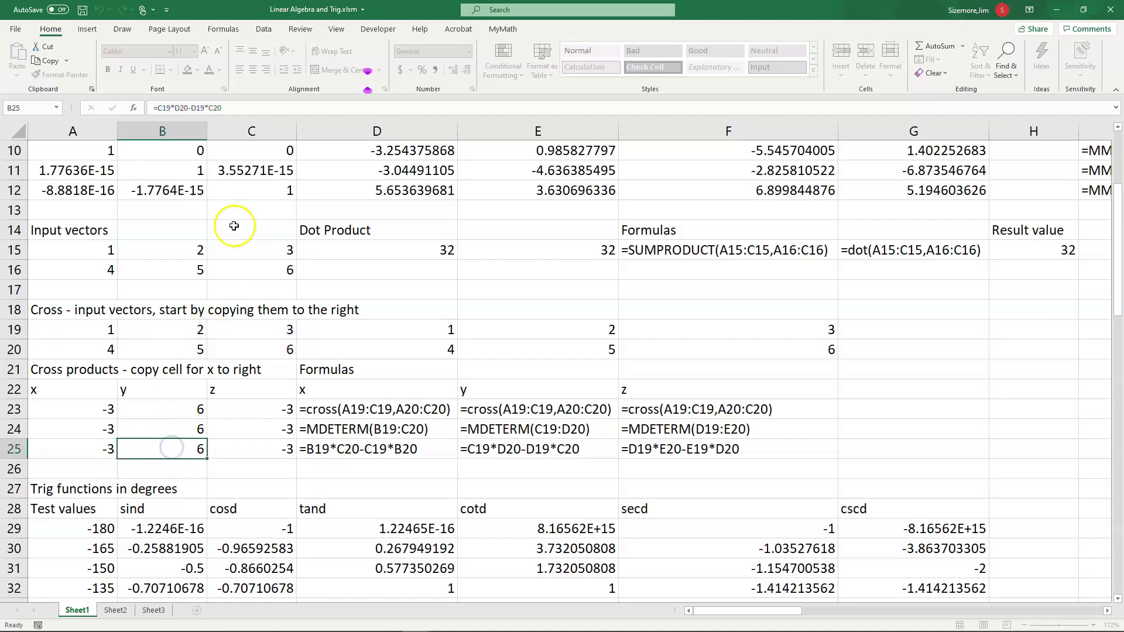
pyautogui.click(253, 109)
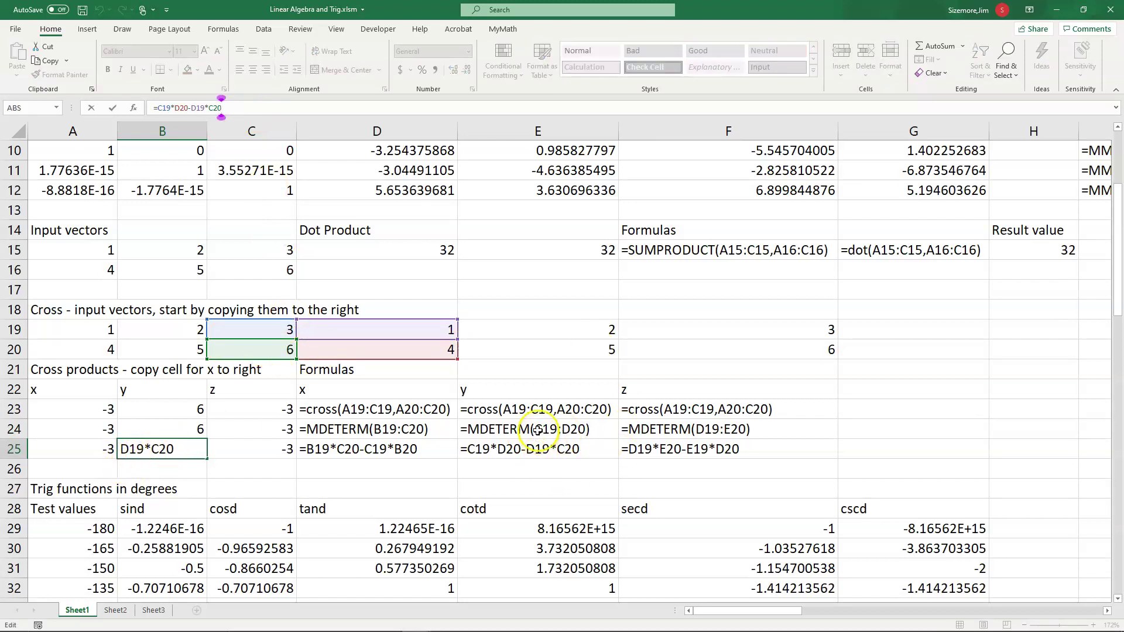
# Review the degree-based trig functions table, highlighting the function headings from sind to cscd in B28:G28
pyautogui.scroll(-4, 559, 432)
pyautogui.scroll(-1, 497, 431)
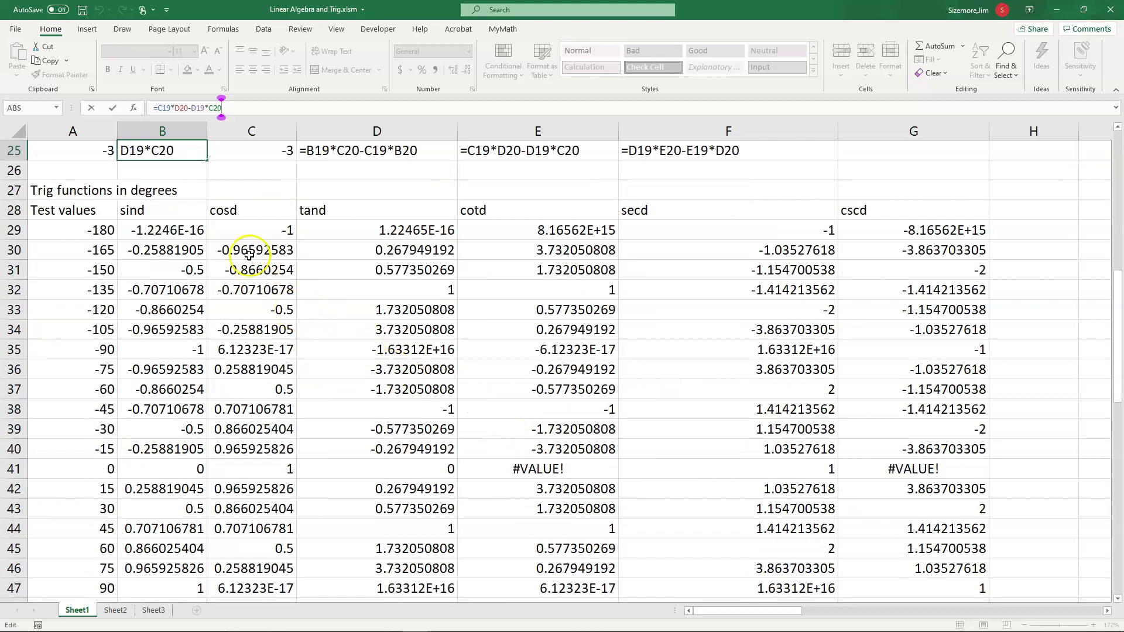
pyautogui.moveTo(173, 213); pyautogui.dragTo(850, 219)
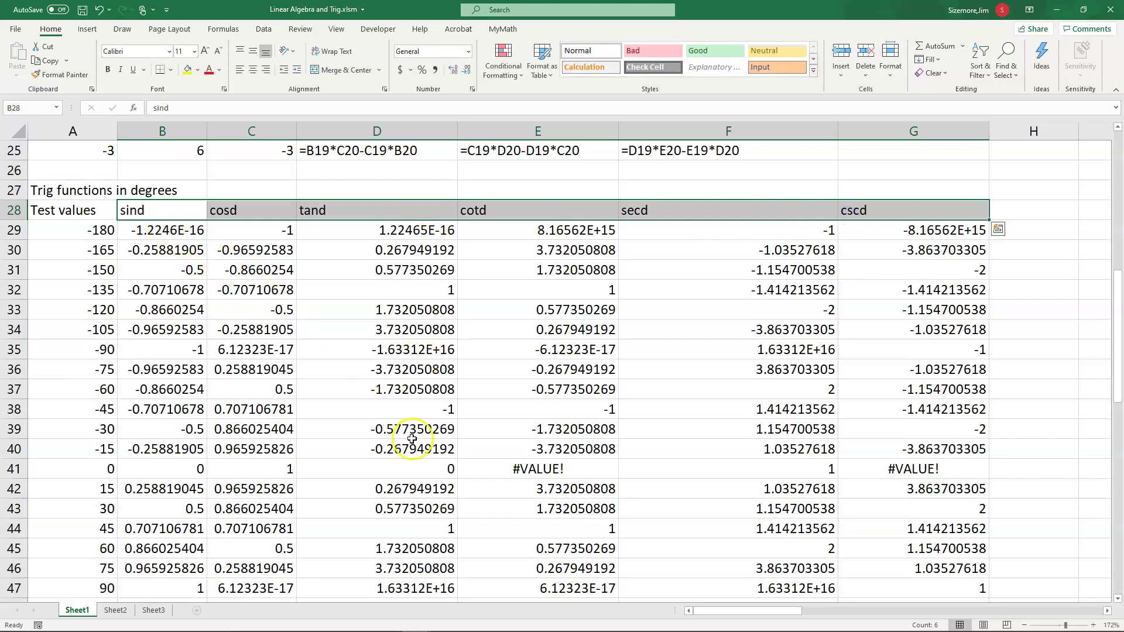
# Review the inverse trig functions table, highlighting the degree-based headings asind to acscd in row 55 and the asec and acsc headings in I55:J55
pyautogui.scroll(-6, 413, 430)
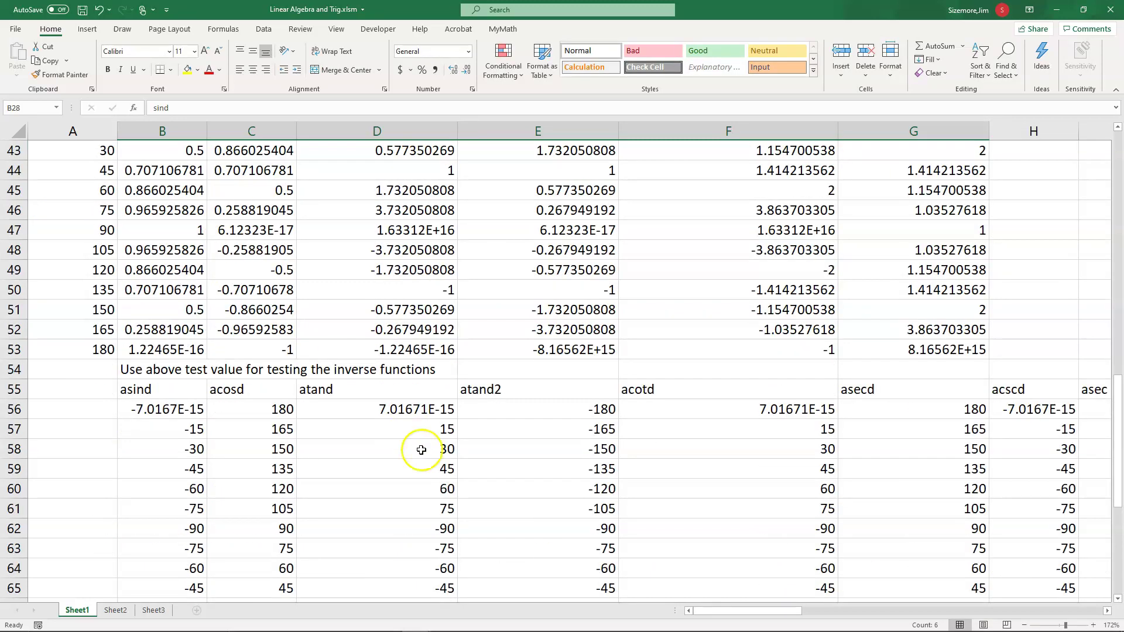
pyautogui.moveTo(156, 389); pyautogui.dragTo(206, 389)
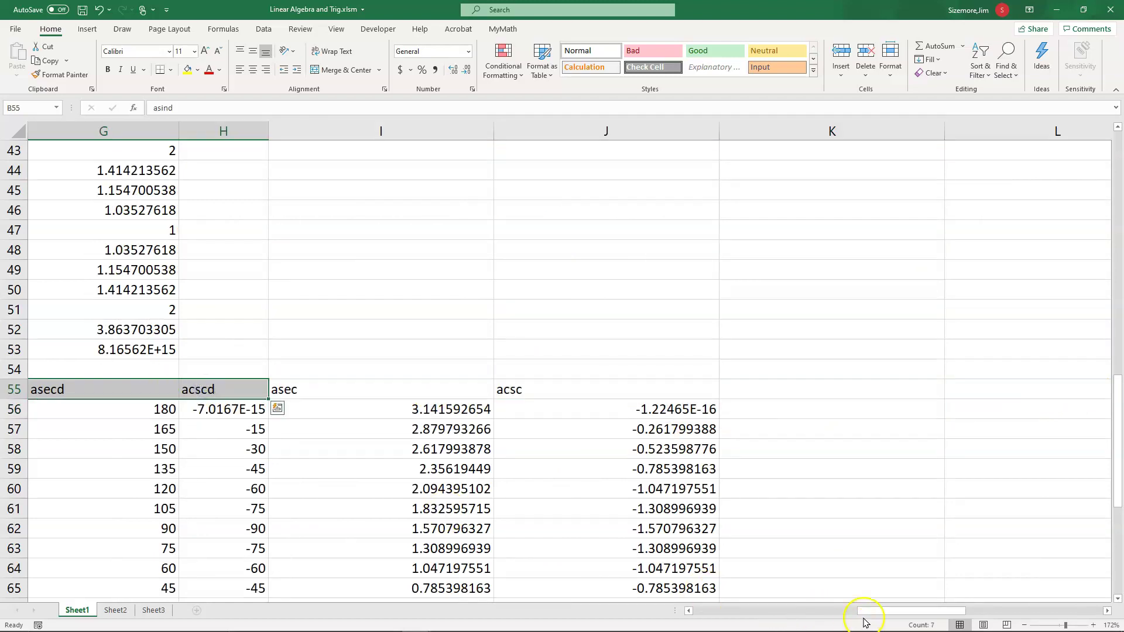
pyautogui.hotkey('ctrl', 'BackSpace')
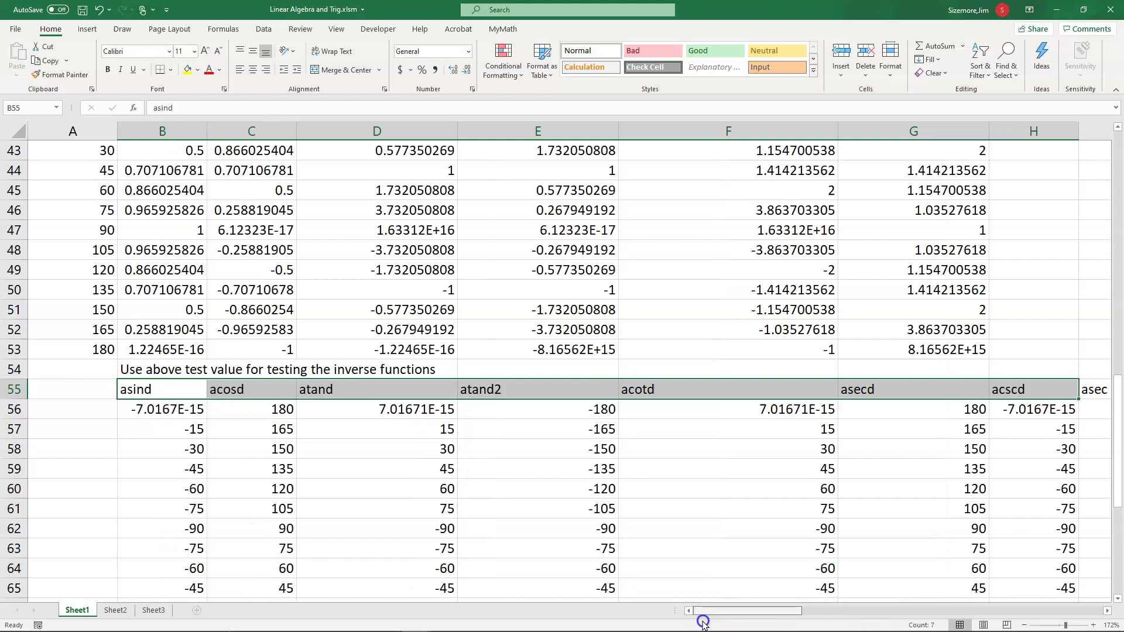
pyautogui.moveTo(707, 621); pyautogui.dragTo(832, 609)
pyautogui.click(583, 390)
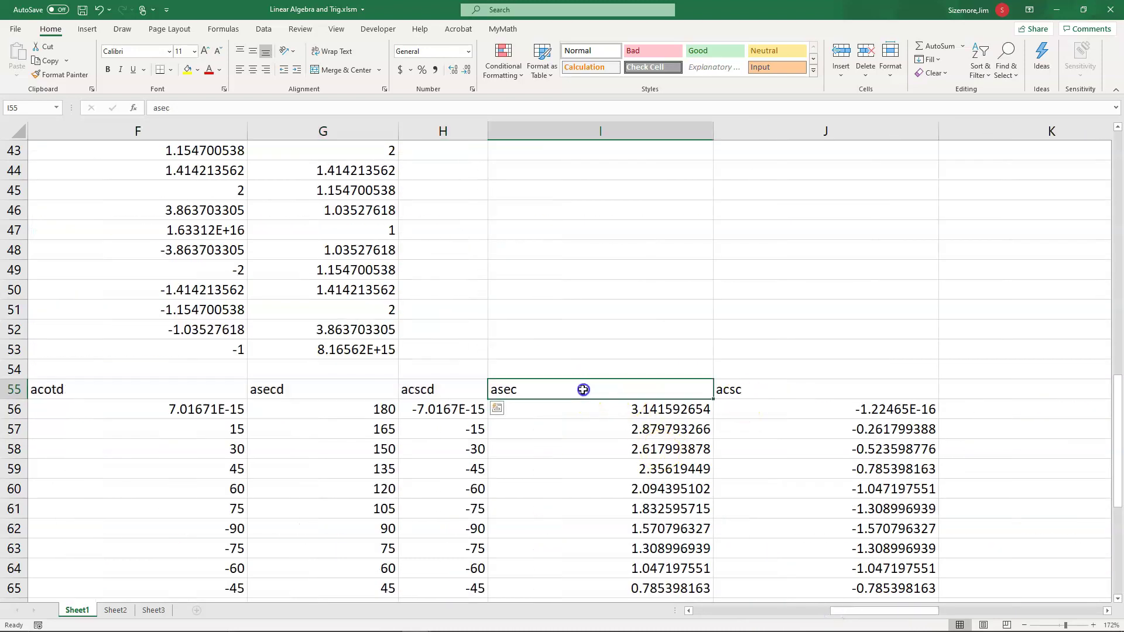
pyautogui.moveTo(732, 389); pyautogui.dragTo(734, 390)
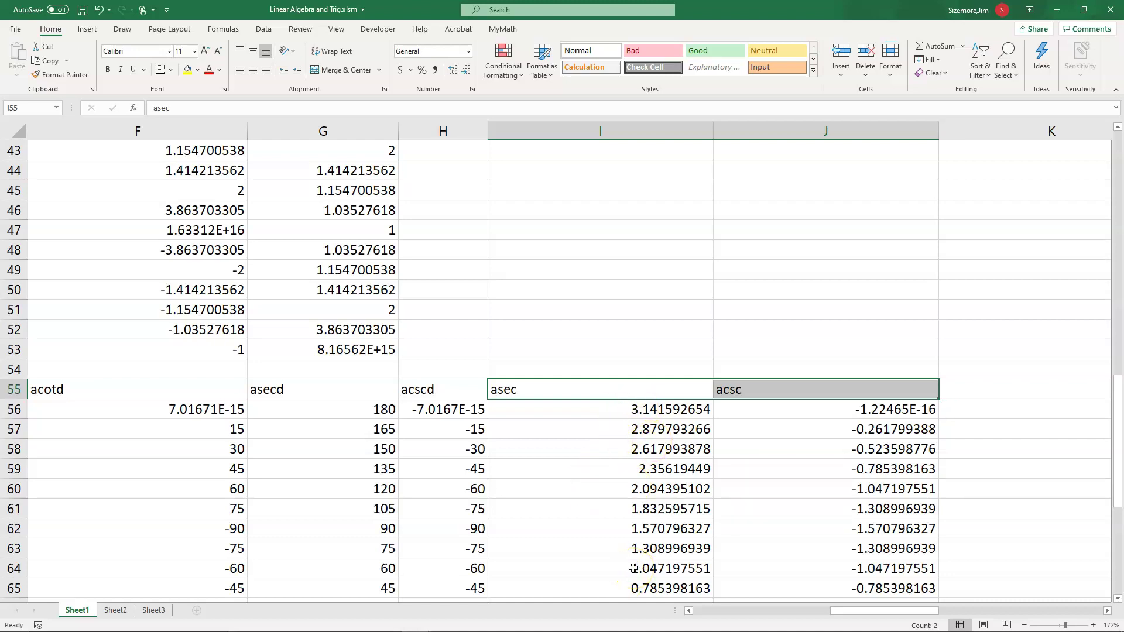
pyautogui.click(135, 109)
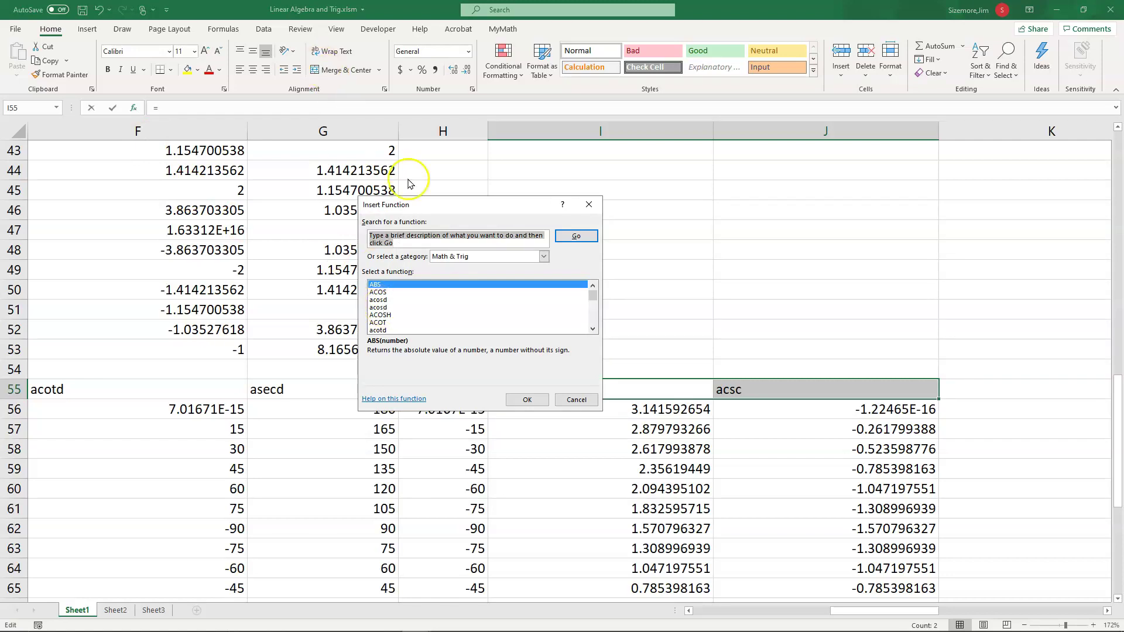
pyautogui.click(572, 405)
pyautogui.press('BackSpace')
pyautogui.write('asec')
pyautogui.hotkey('ctrl', 'Return')
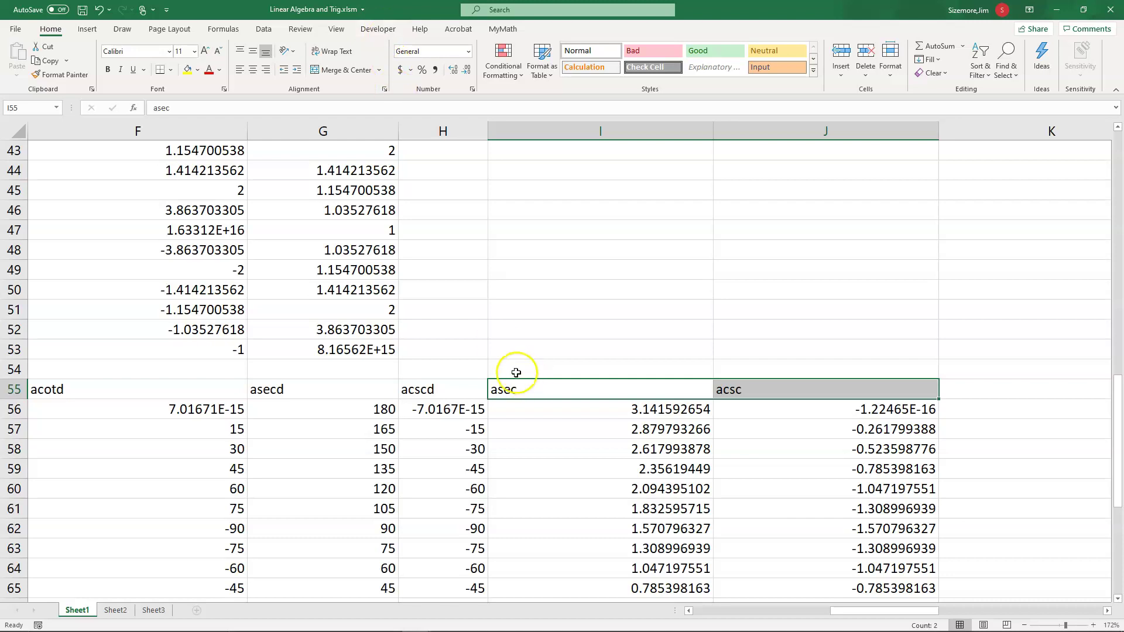
# Bring columns A to H of the inverse trig table back into view and display the custom MyMath commands with RREF
pyautogui.moveTo(873, 609); pyautogui.dragTo(712, 616)
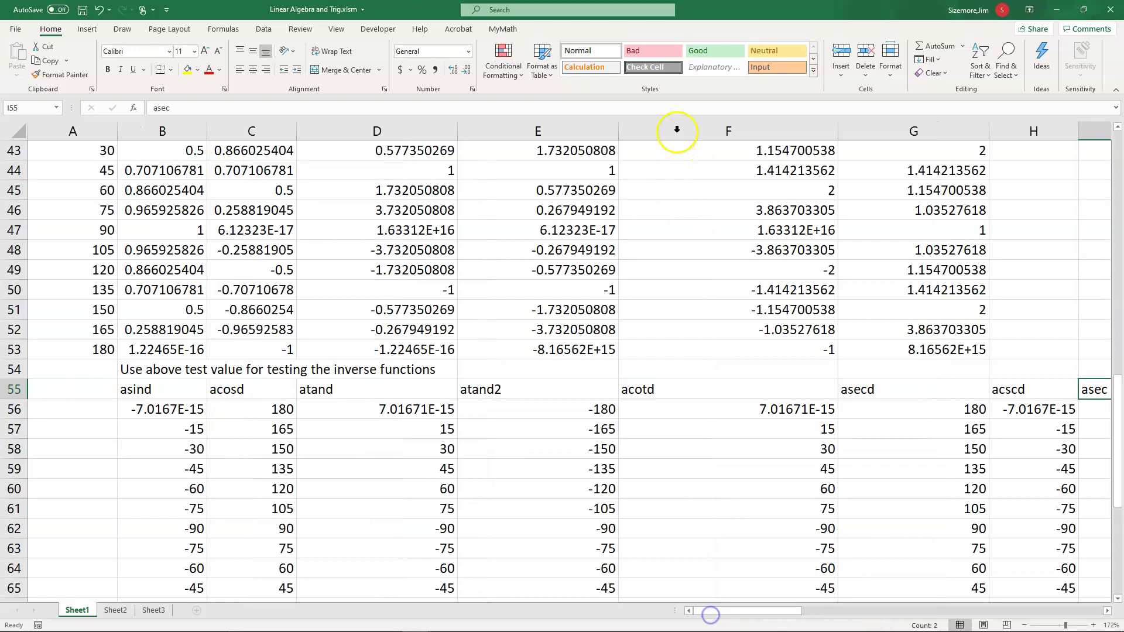
pyautogui.click(336, 34)
pyautogui.click(338, 35)
pyautogui.click(502, 32)
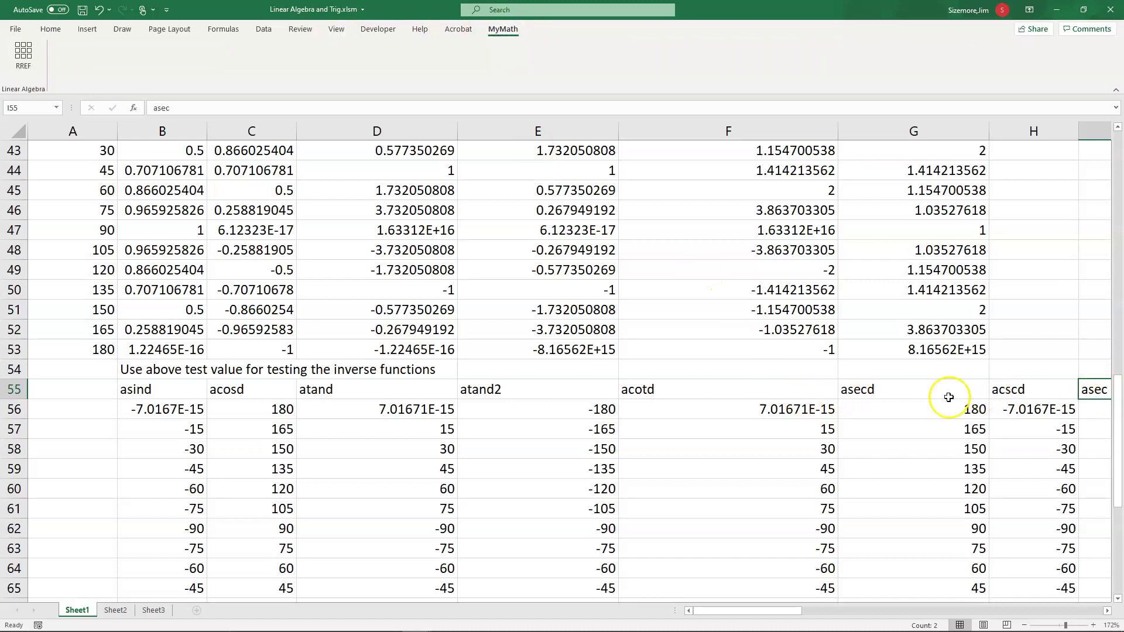
pyautogui.click(362, 174)
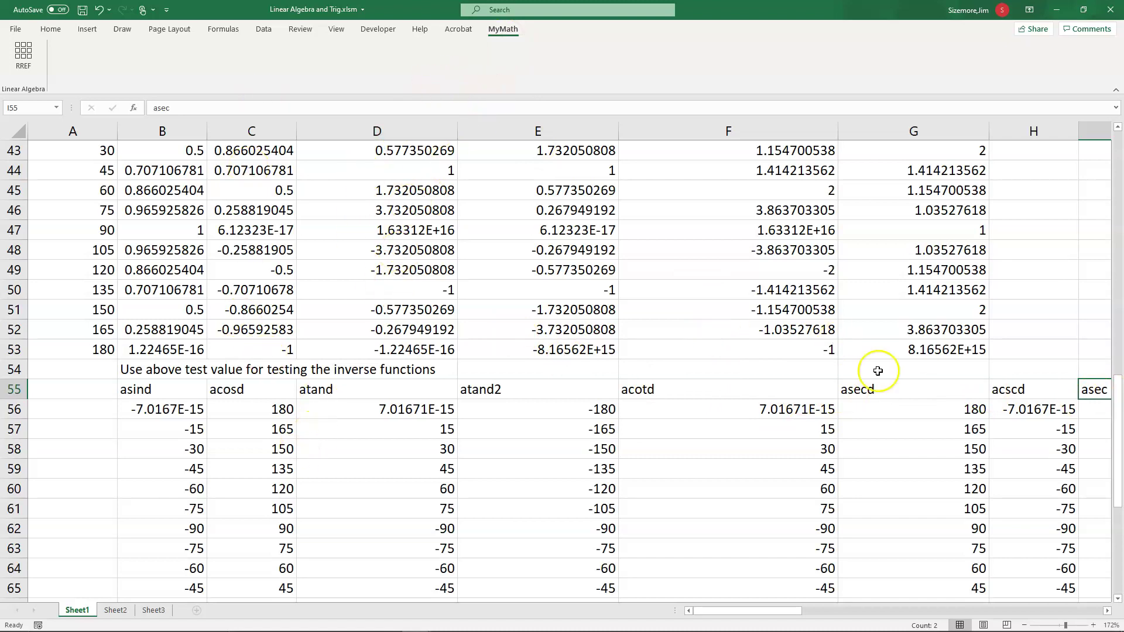
# From empty cell H50, find rref among the Math & Trig functions and read its description
pyautogui.click(1047, 288)
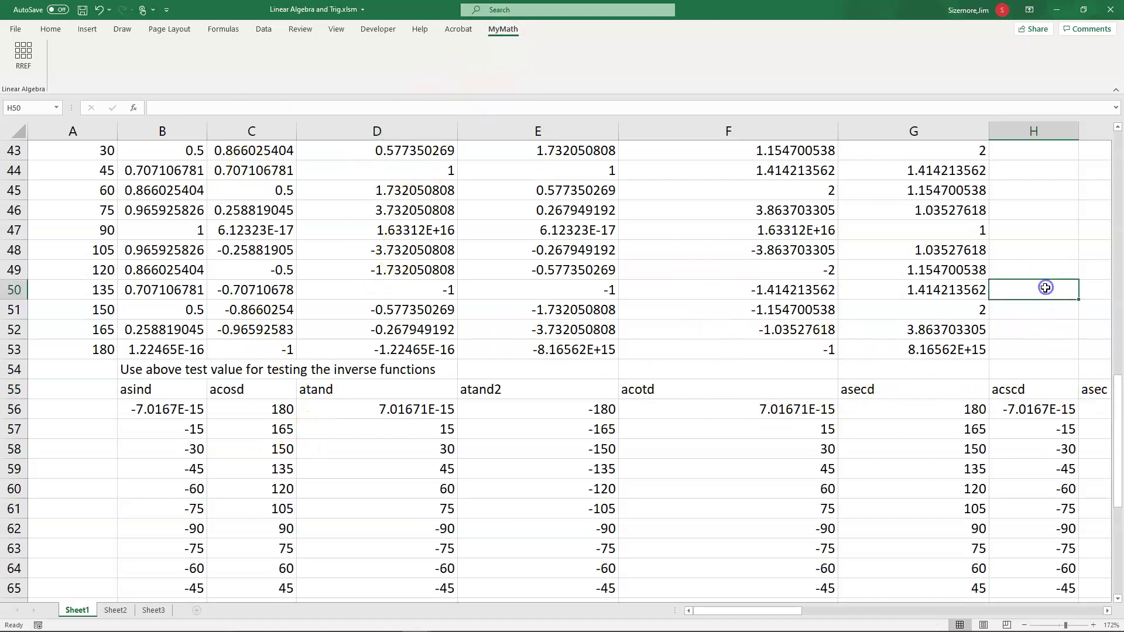
pyautogui.click(137, 109)
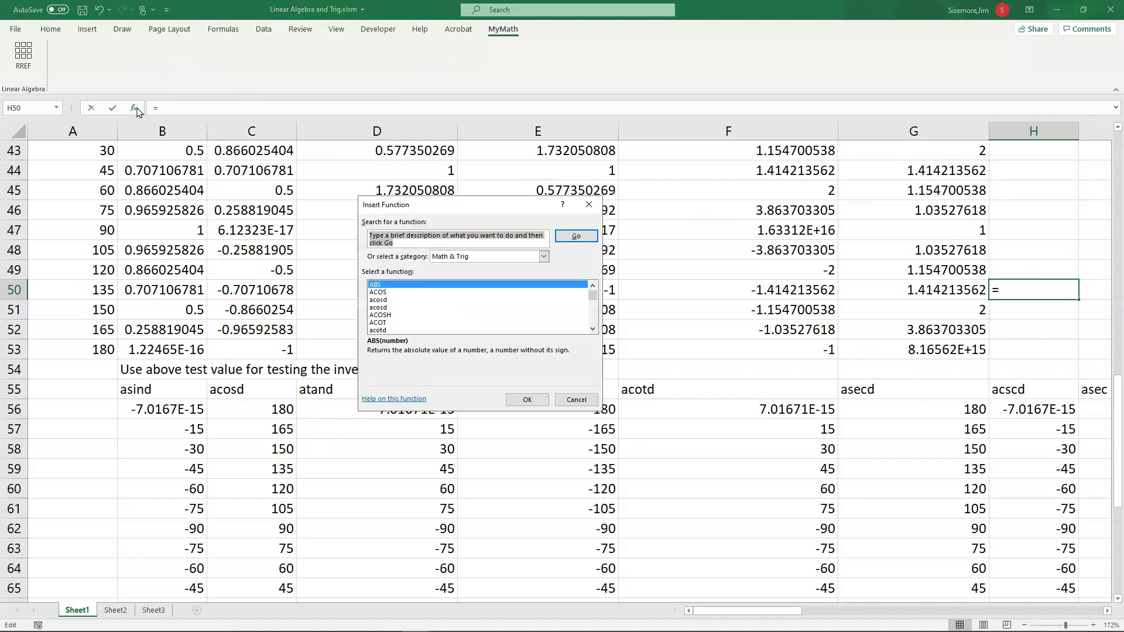
pyautogui.moveTo(593, 295); pyautogui.dragTo(595, 318)
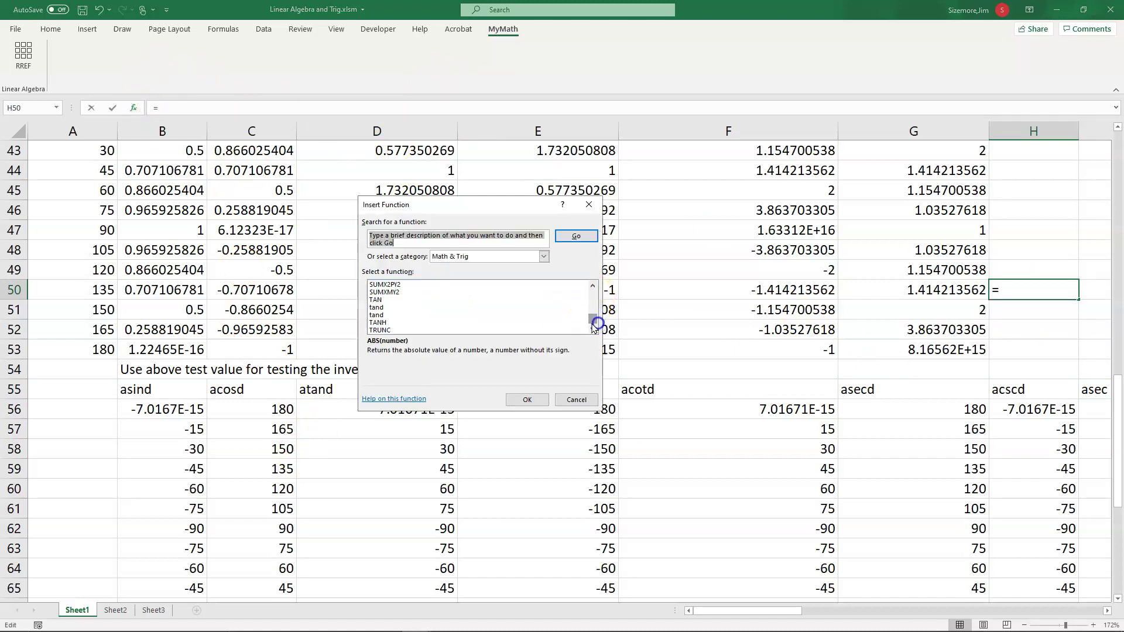
pyautogui.scroll(4, 422, 321)
pyautogui.scroll(4, 422, 320)
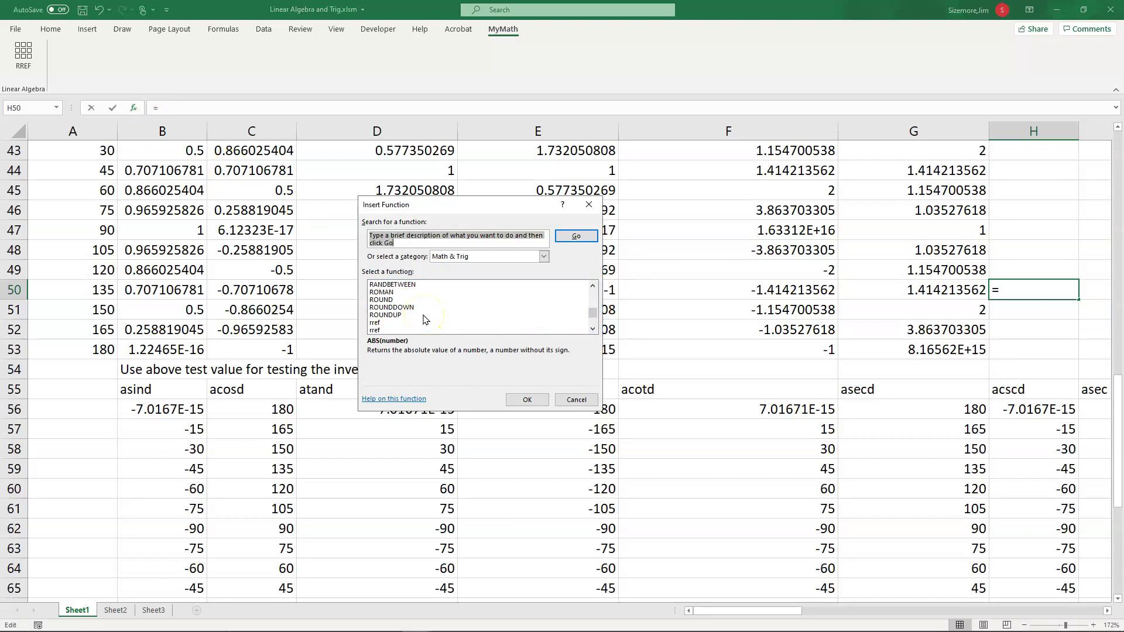
pyautogui.click(378, 322)
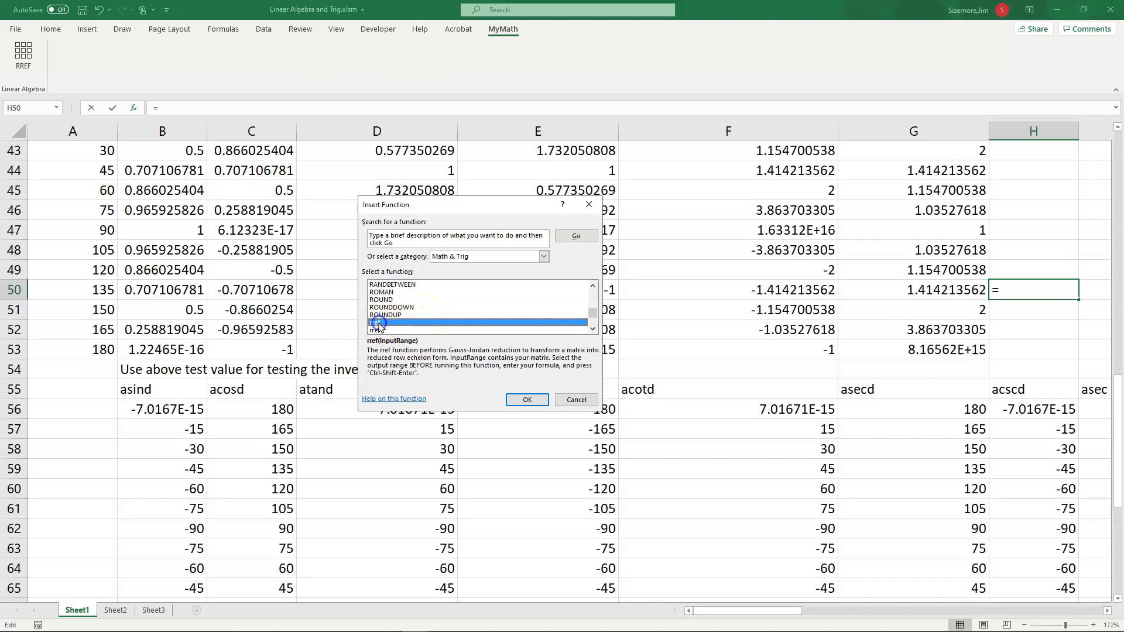
# Review the InputRange argument help of the rref function, then cancel without entering the formula
pyautogui.click(510, 399)
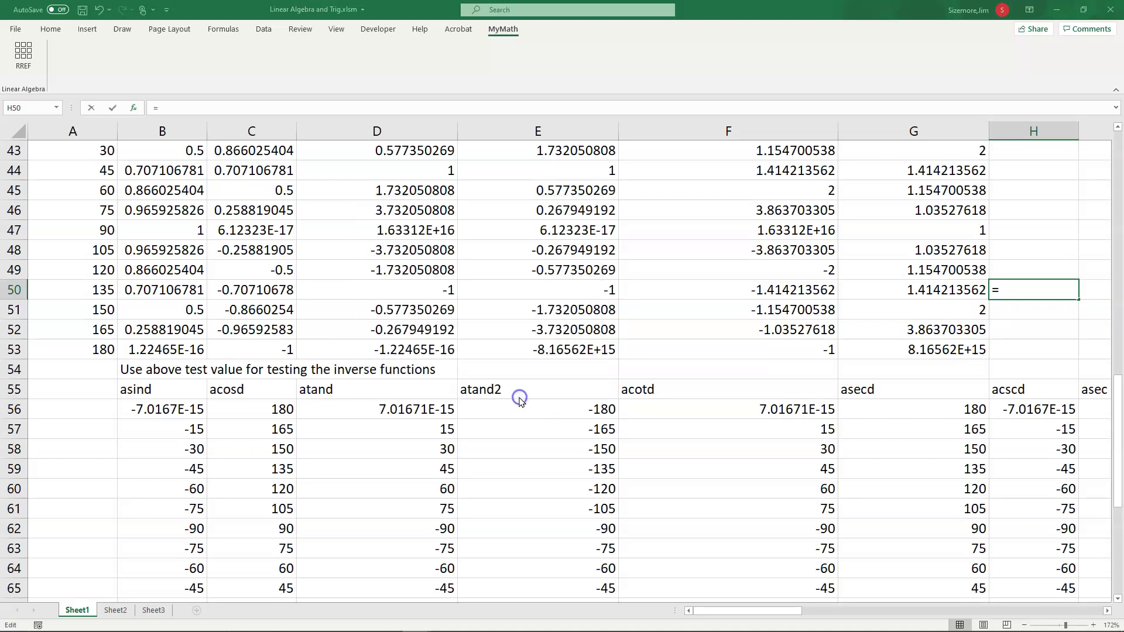
pyautogui.click(425, 272)
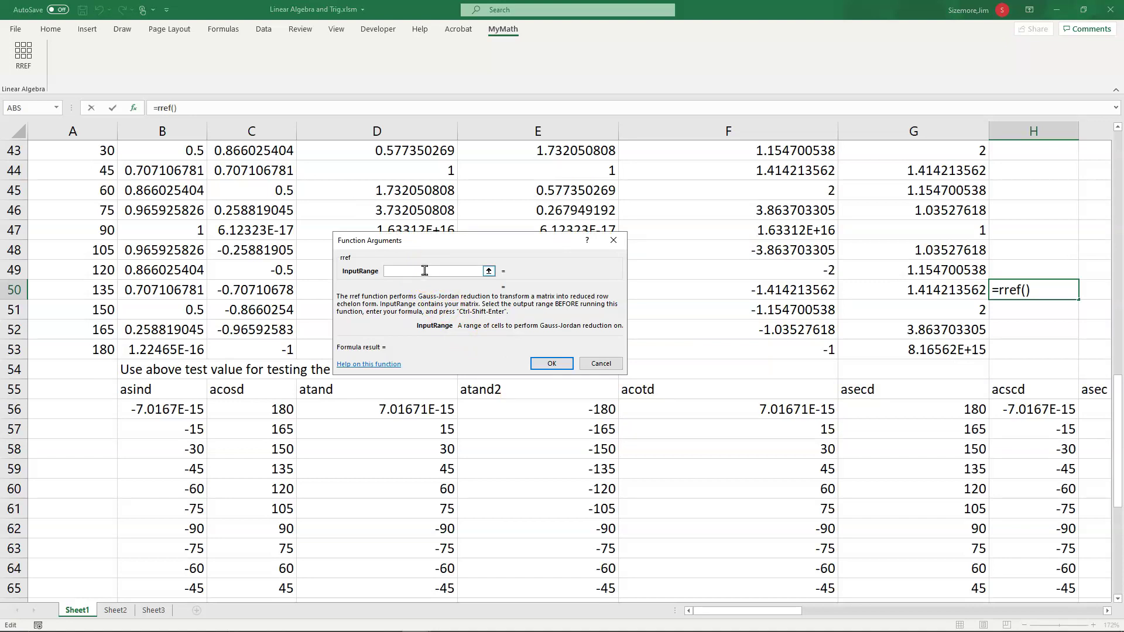
pyautogui.click(136, 111)
pyautogui.click(552, 367)
pyautogui.click(552, 365)
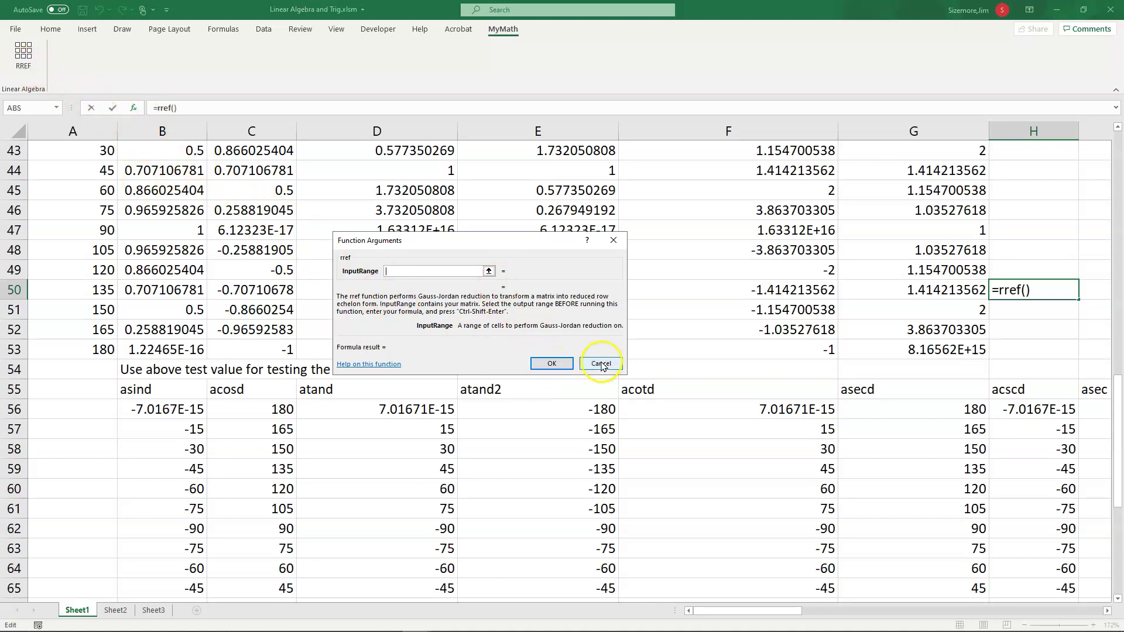
pyautogui.click(601, 364)
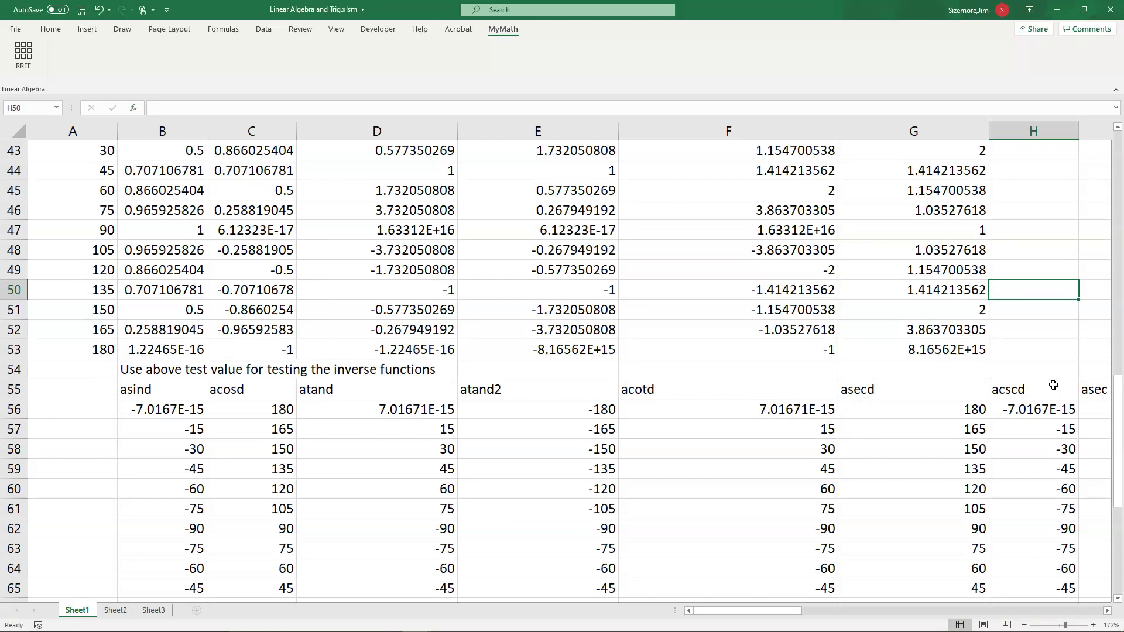
# Switch to the Visual Basic editor and examine the Module1 code of Linear Algebra and Trig.xlsm
pyautogui.click(375, 32)
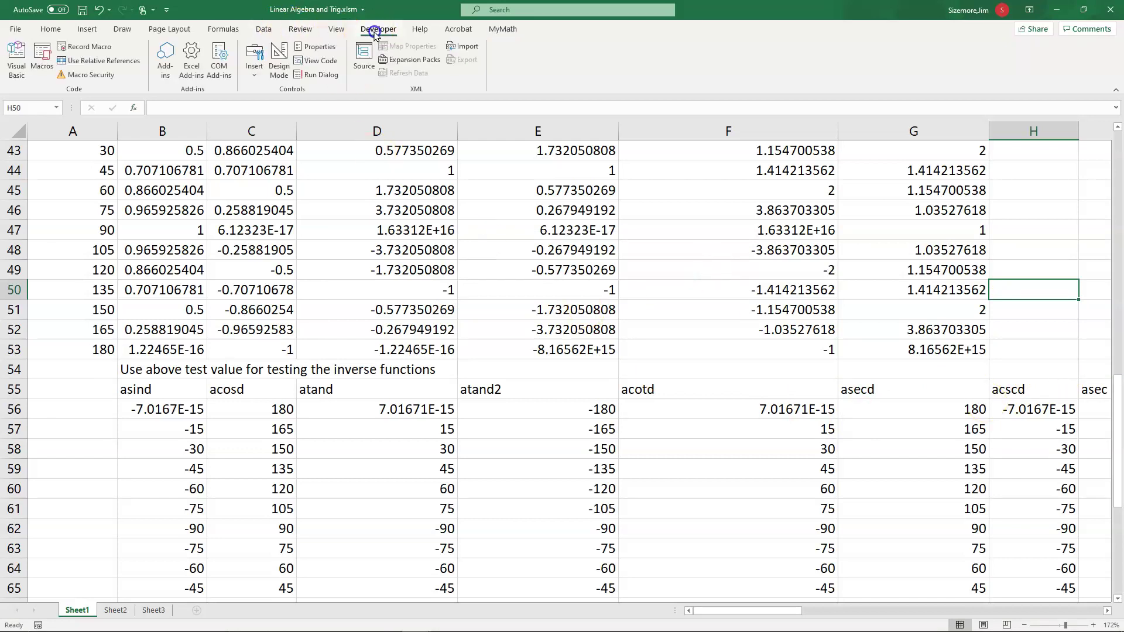
pyautogui.click(16, 56)
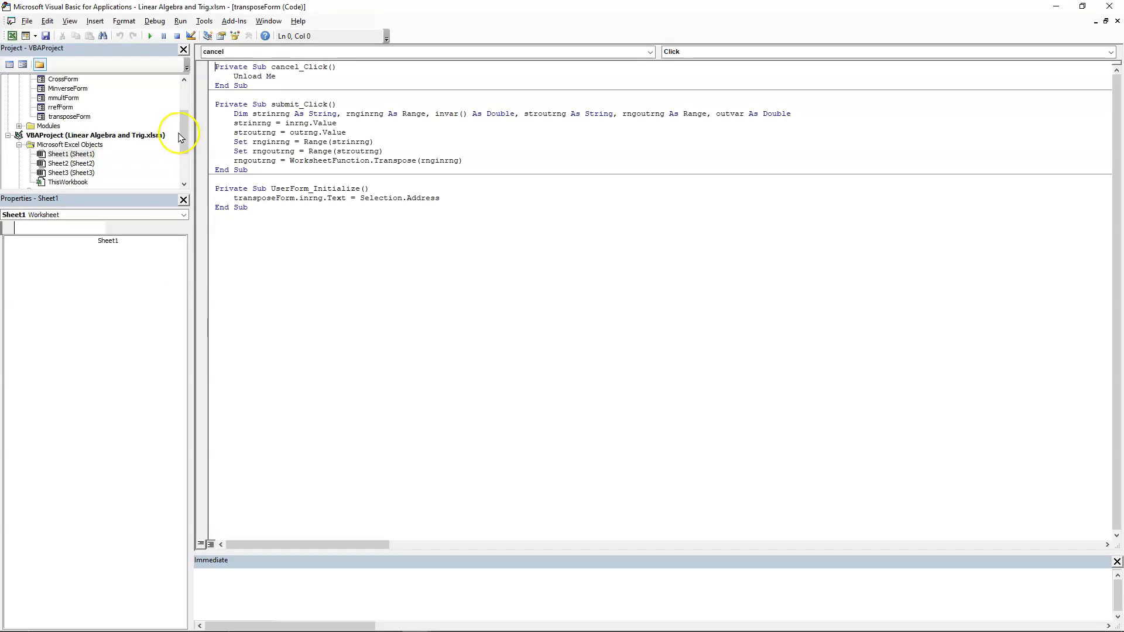
pyautogui.moveTo(180, 135)
pyautogui.mouseDown()
pyautogui.moveTo(182, 156)
pyautogui.moveTo(187, 107)
pyautogui.moveTo(187, 120)
pyautogui.mouseUp()
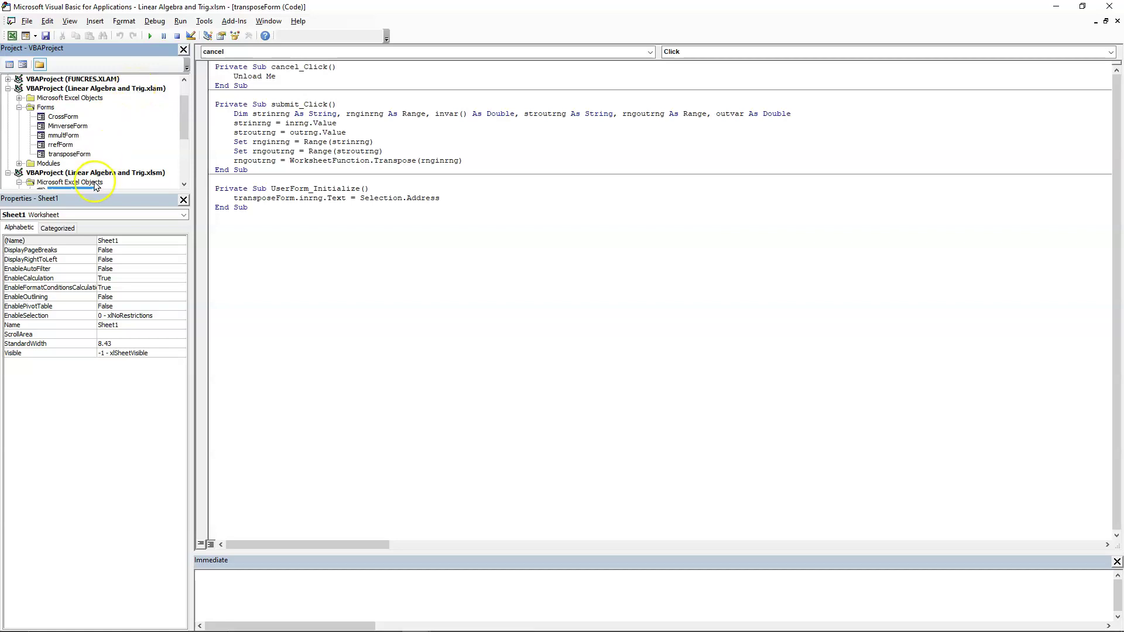
pyautogui.moveTo(182, 121); pyautogui.dragTo(177, 164)
pyautogui.click(20, 182)
pyautogui.doubleClick(61, 183)
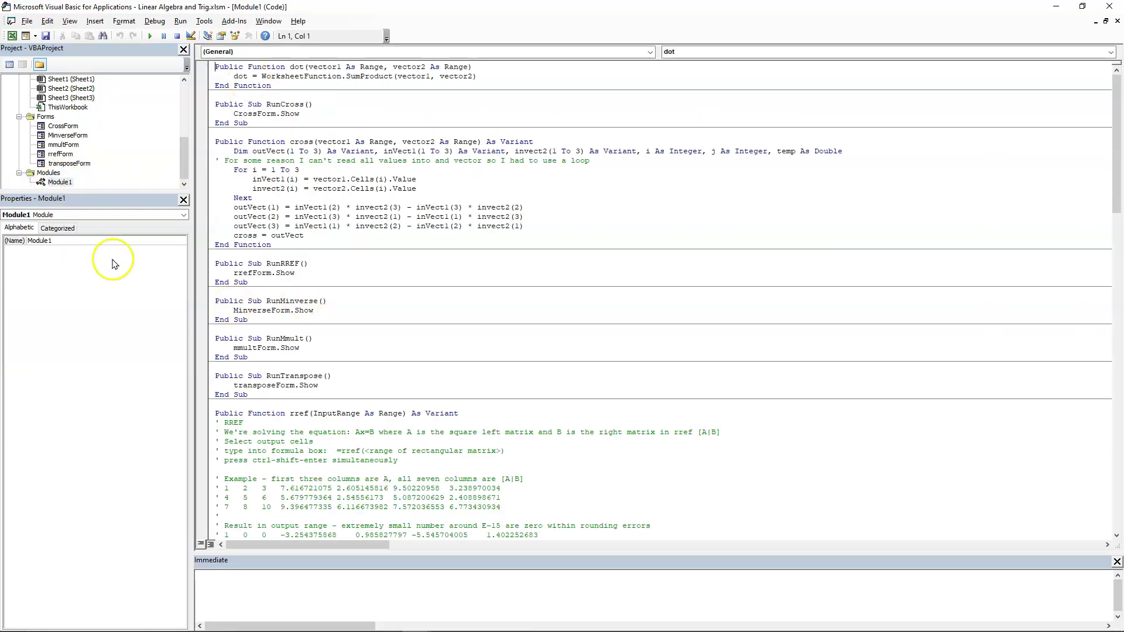
# Examine the Workbook_Open code in ThisWorkbook that defines the function help descriptions, then return to Excel
pyautogui.click(64, 127)
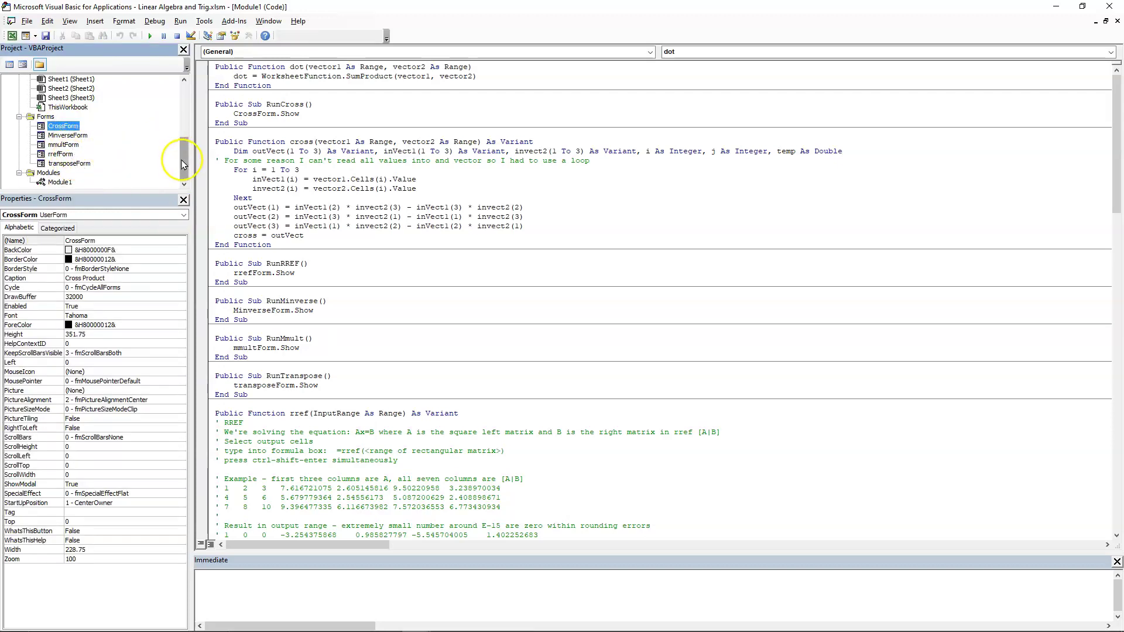
pyautogui.scroll(2, 180, 150)
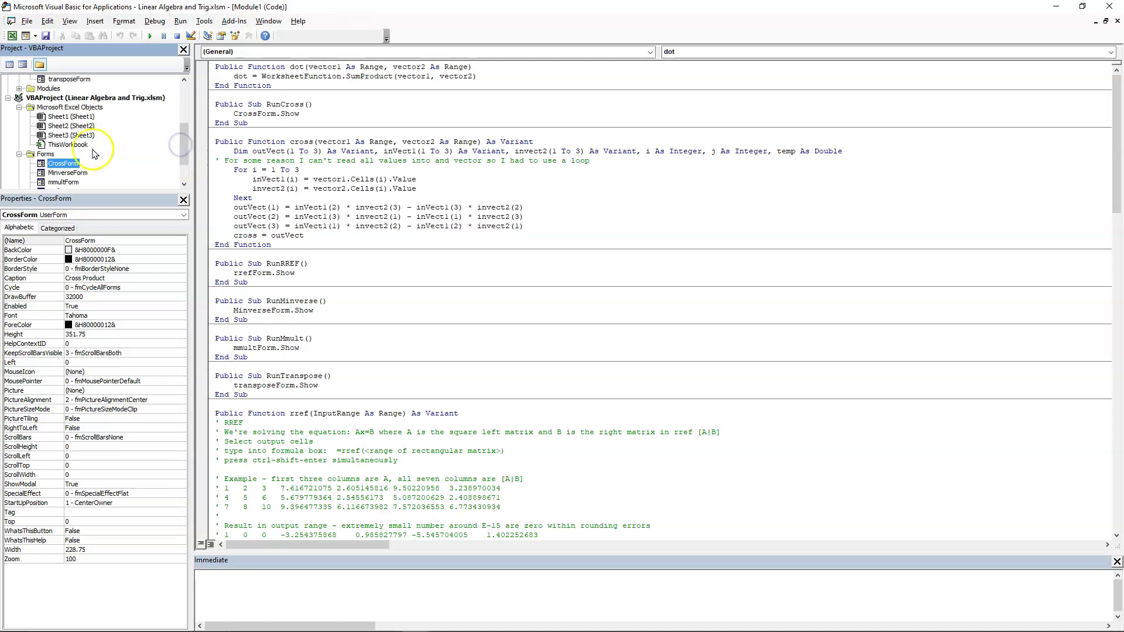
pyautogui.doubleClick(68, 145)
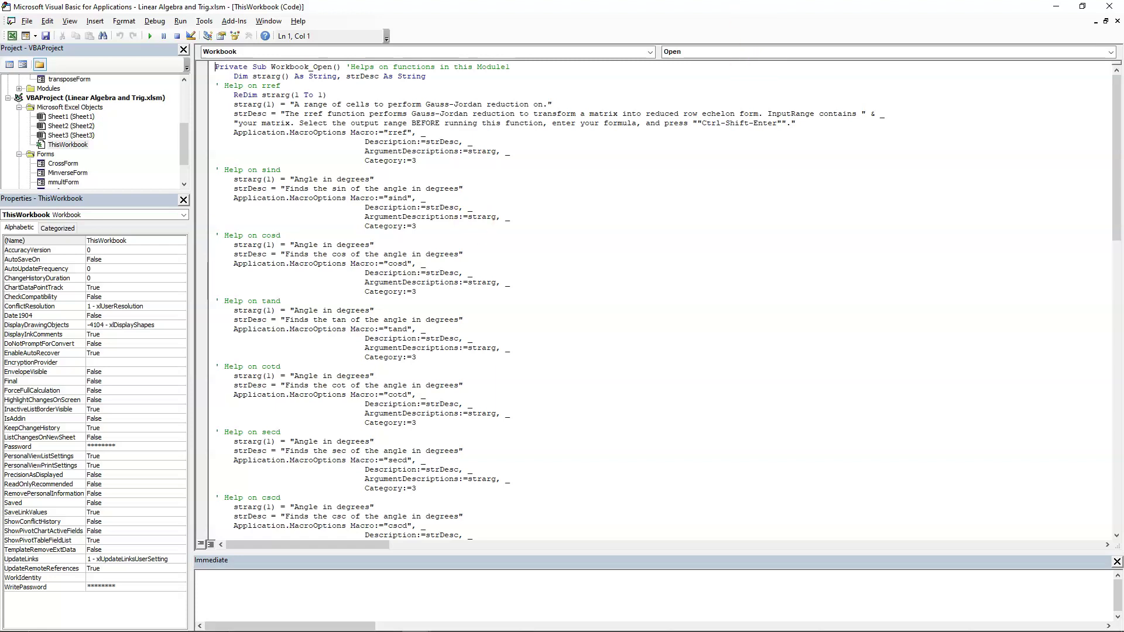
pyautogui.hotkey('alt', 'F11')
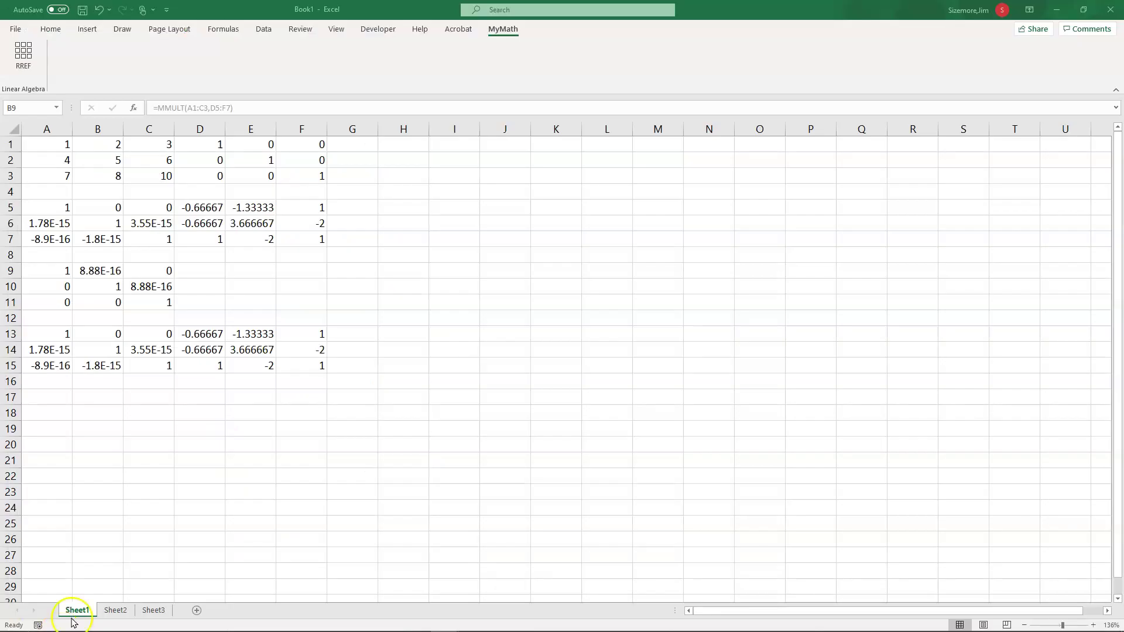
# Switch to File Explorer, select Linear Algebra and Trig.xlsm in the ECE211 folder, then return to the Book1 workbook
pyautogui.click(306, 626)
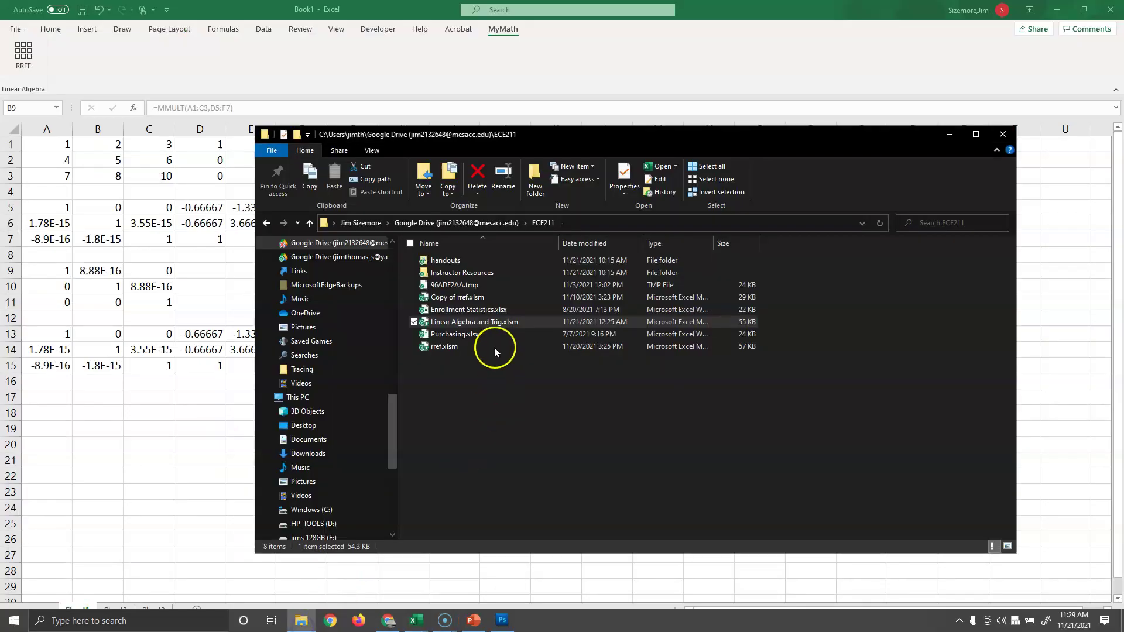
pyautogui.click(493, 325)
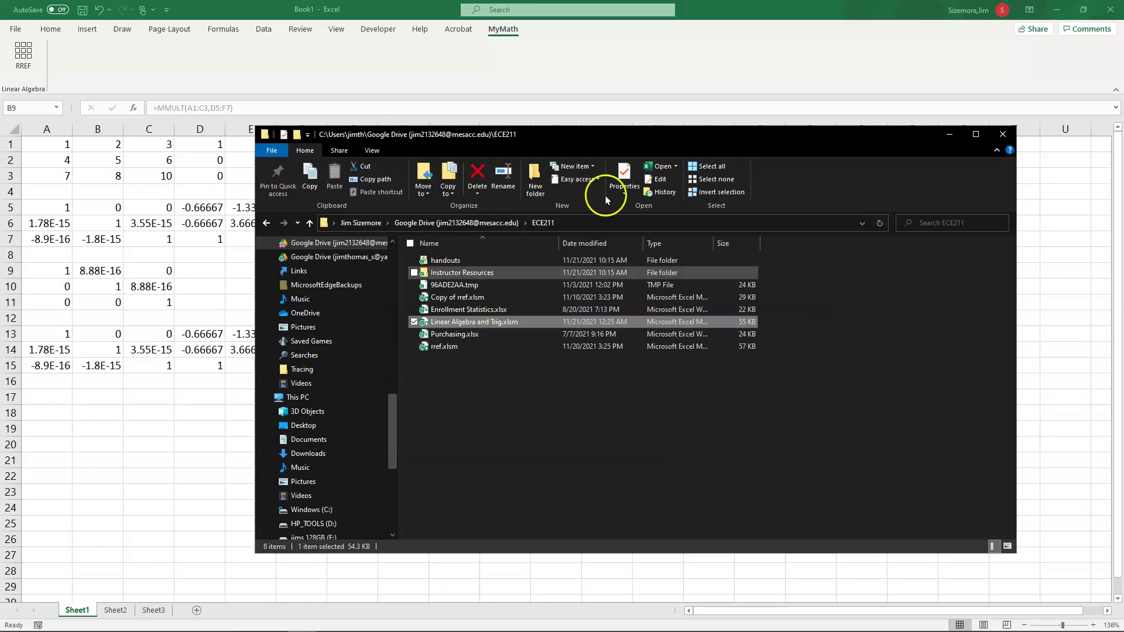
pyautogui.click(363, 64)
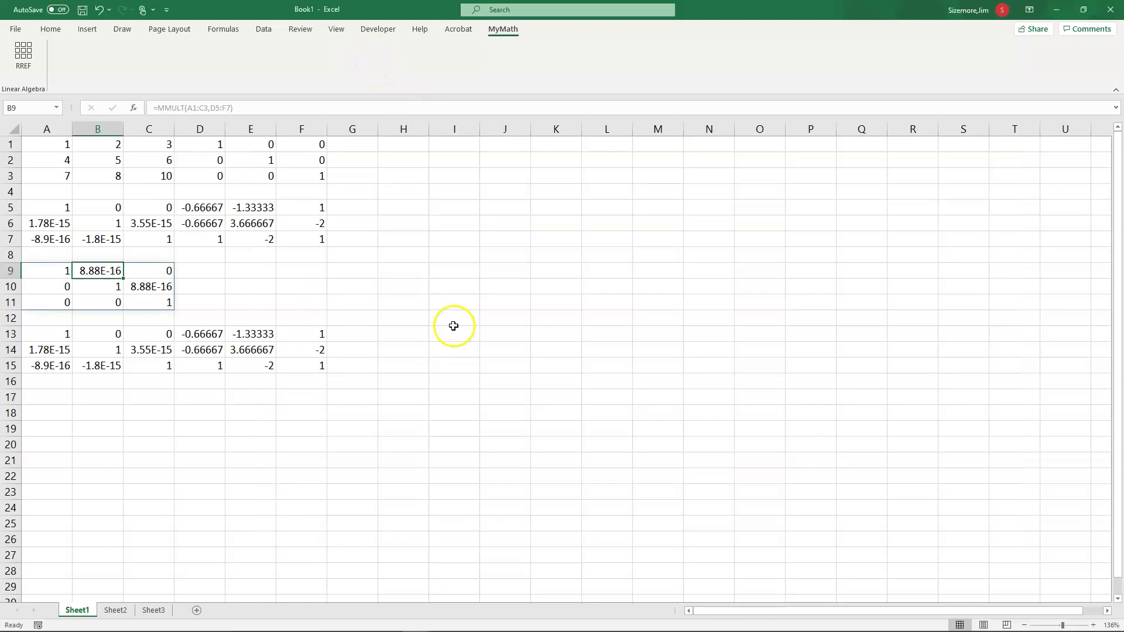
# Inspect the rref array formula in D5 of Book1, leaving the formula as it is
pyautogui.click(212, 208)
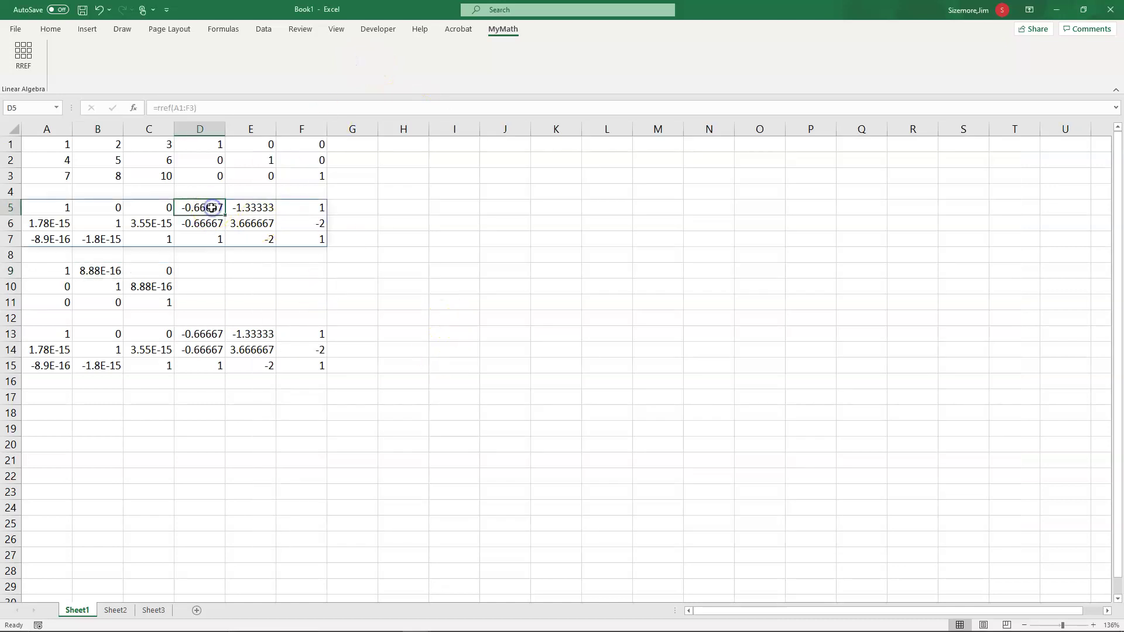
pyautogui.click(223, 105)
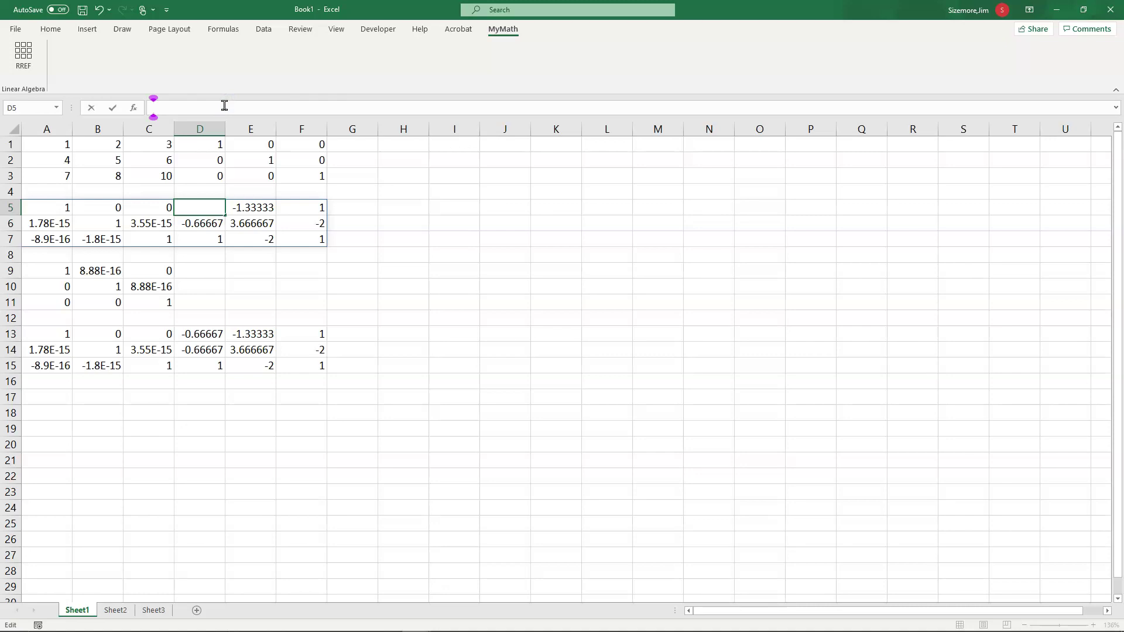
pyautogui.press('Return')
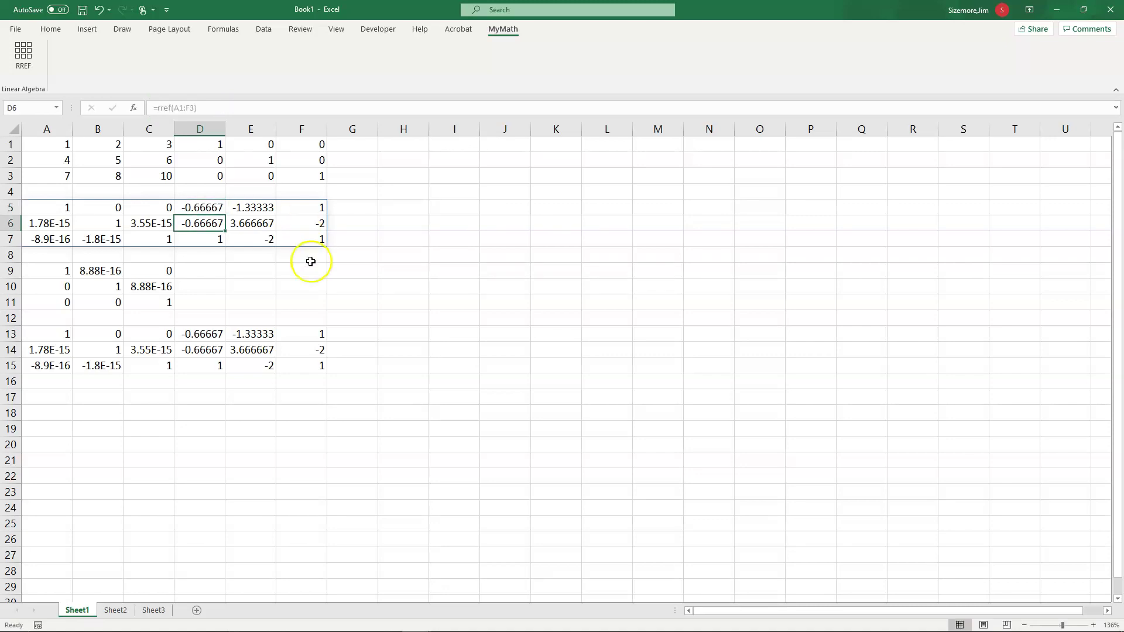
# Inspect the input matrix value in B3 and the MUNIT formula in D3, and view the Math & Trig function list before cancelling
pyautogui.click(120, 177)
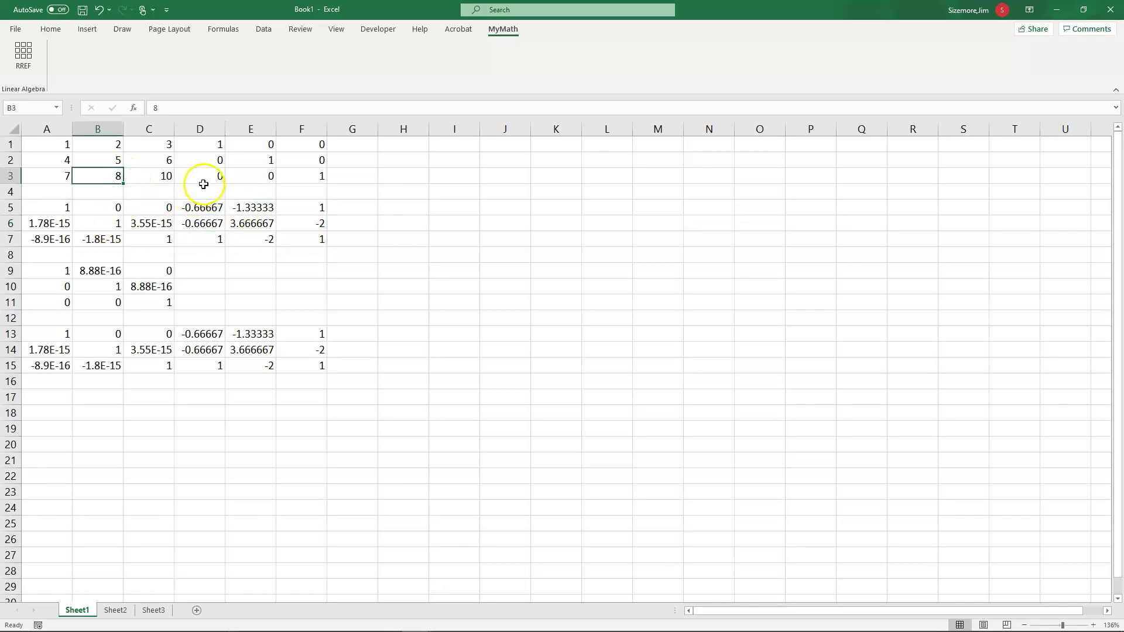
pyautogui.click(202, 178)
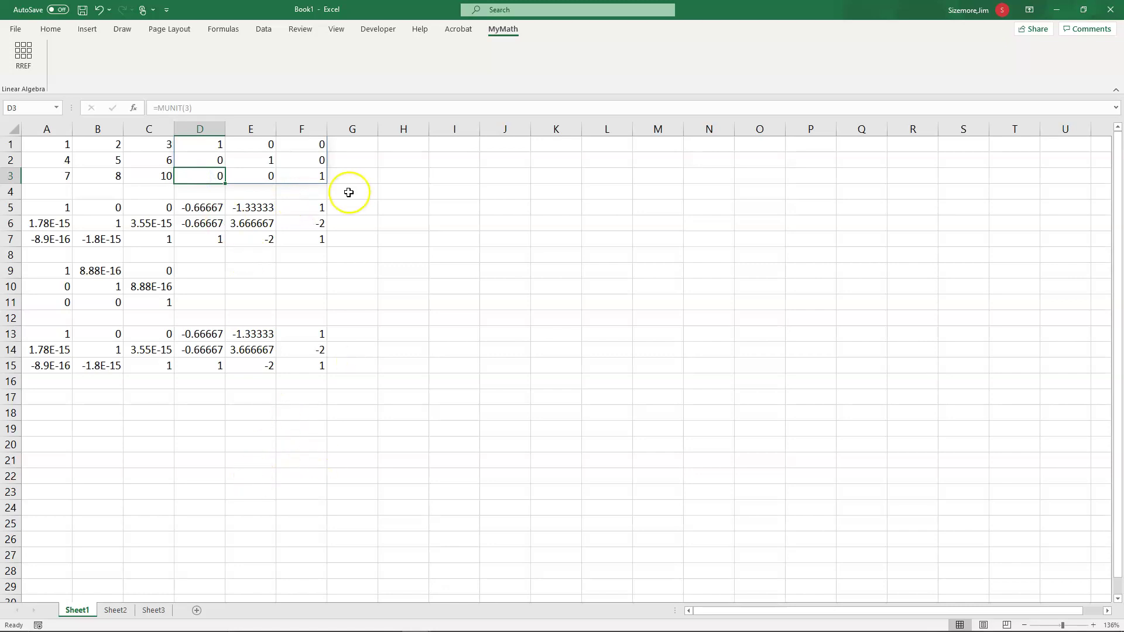
pyautogui.click(134, 111)
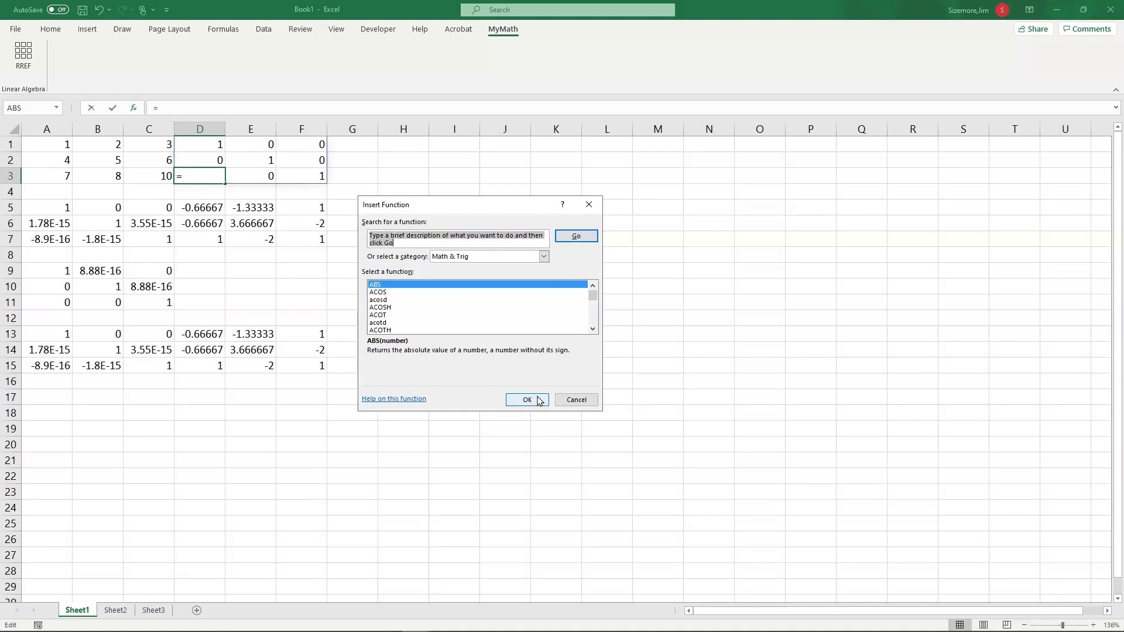
pyautogui.click(577, 400)
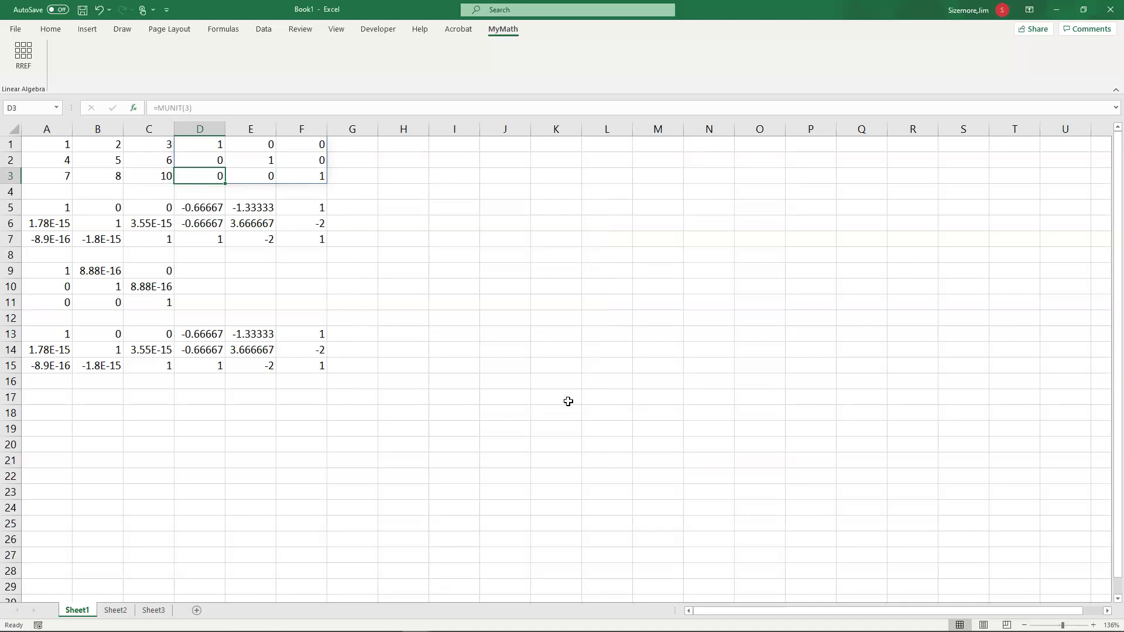